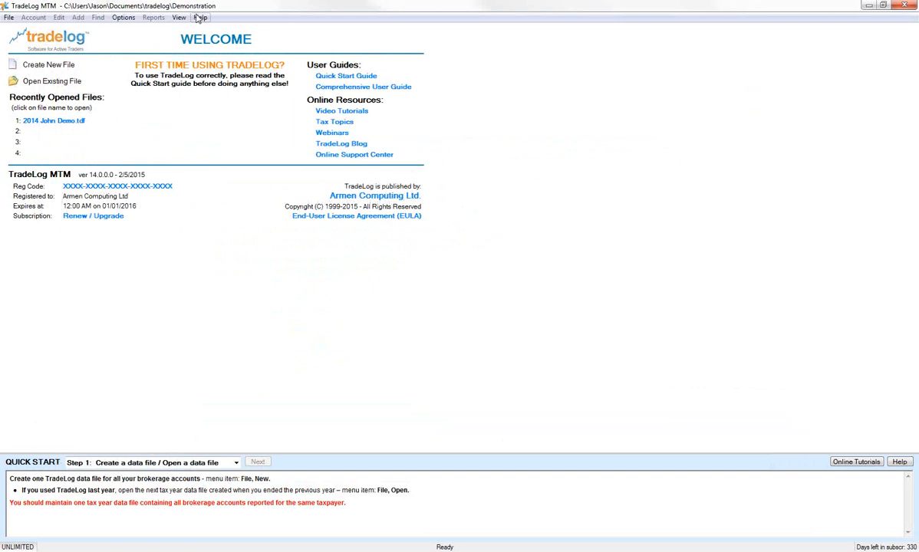
# Open the Getting Started Quickly section of the built-in TradeLog User Guide
pyautogui.click(200, 17)
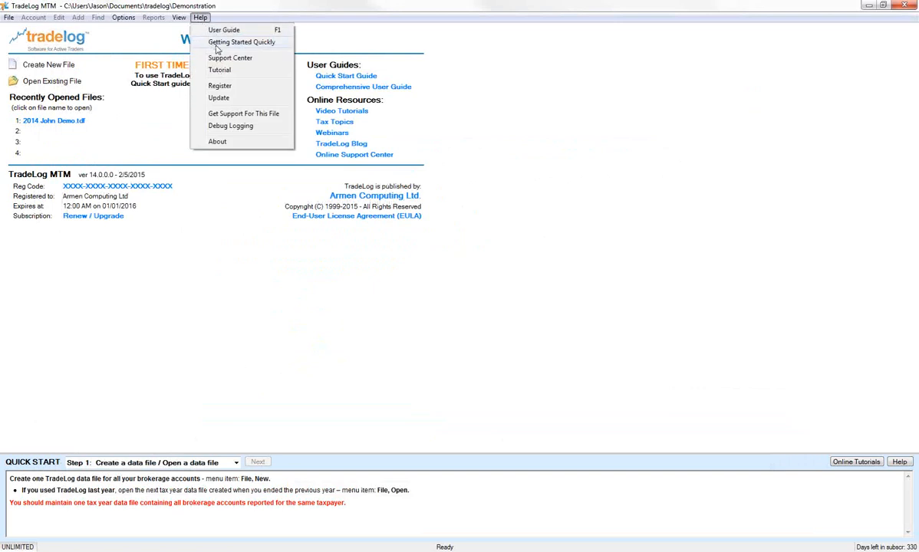
pyautogui.click(213, 42)
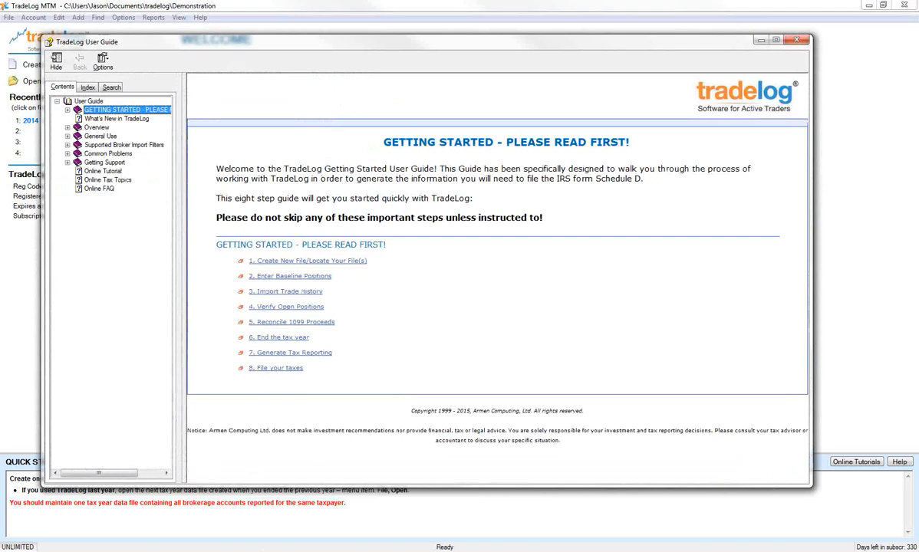
# Switch to the web browser, view the Getting Started section of TradeLog's online user guide, and close the browser
pyautogui.moveTo(71, 551)
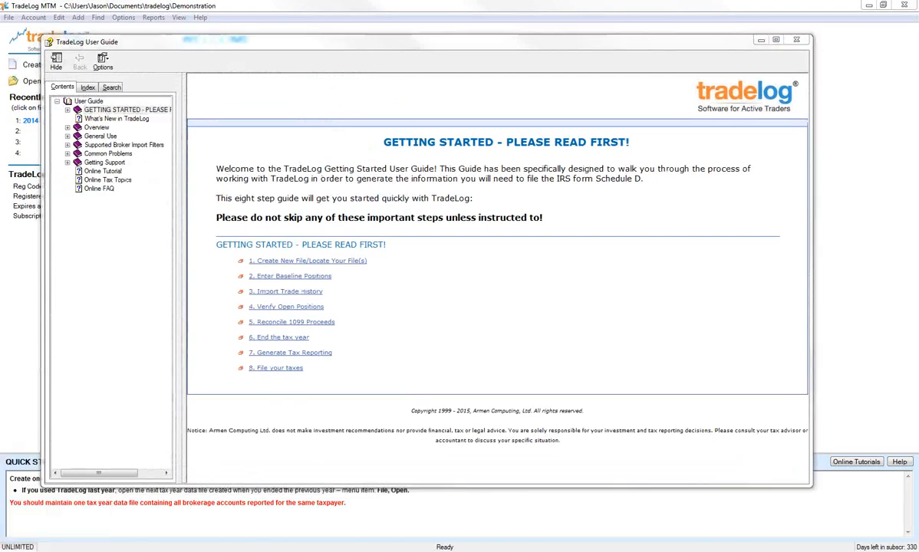
pyautogui.moveTo(918, 86); pyautogui.dragTo(398, 3)
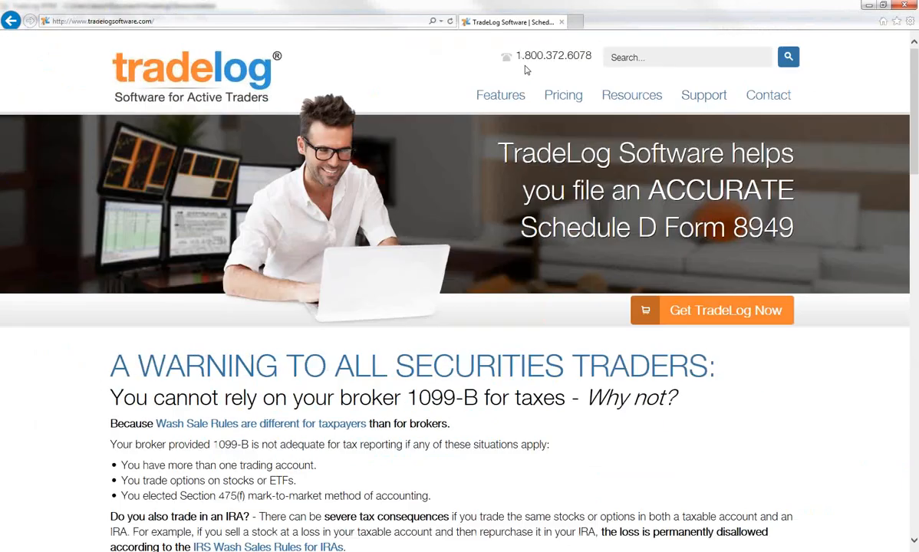
pyautogui.moveTo(708, 94)
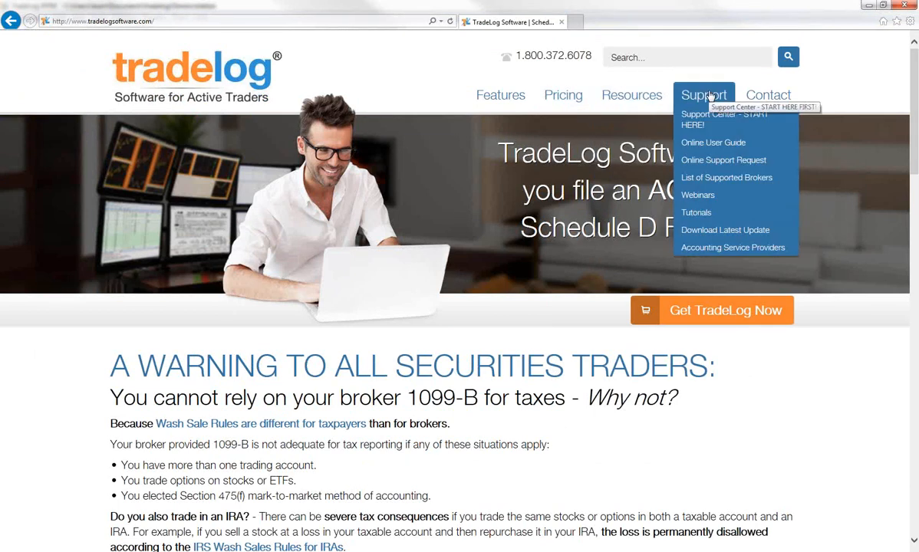
pyautogui.click(712, 144)
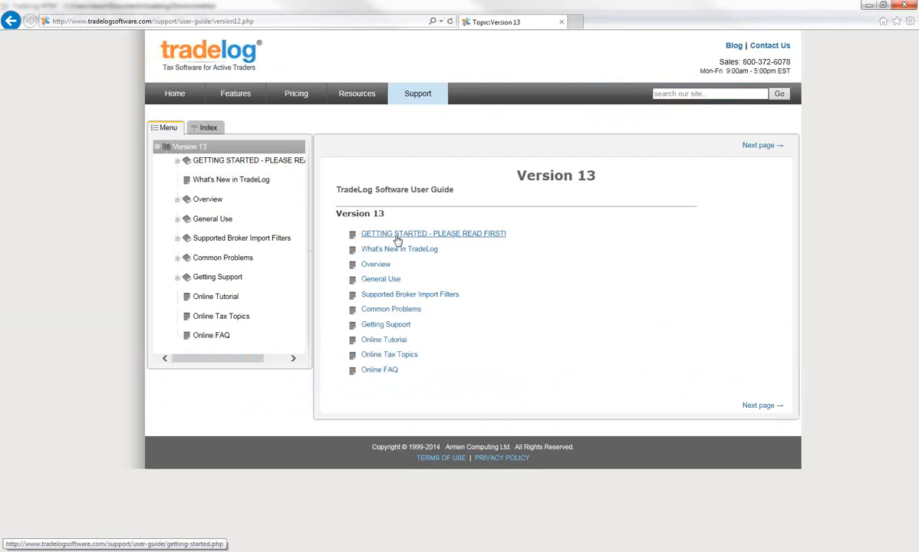
pyautogui.click(397, 237)
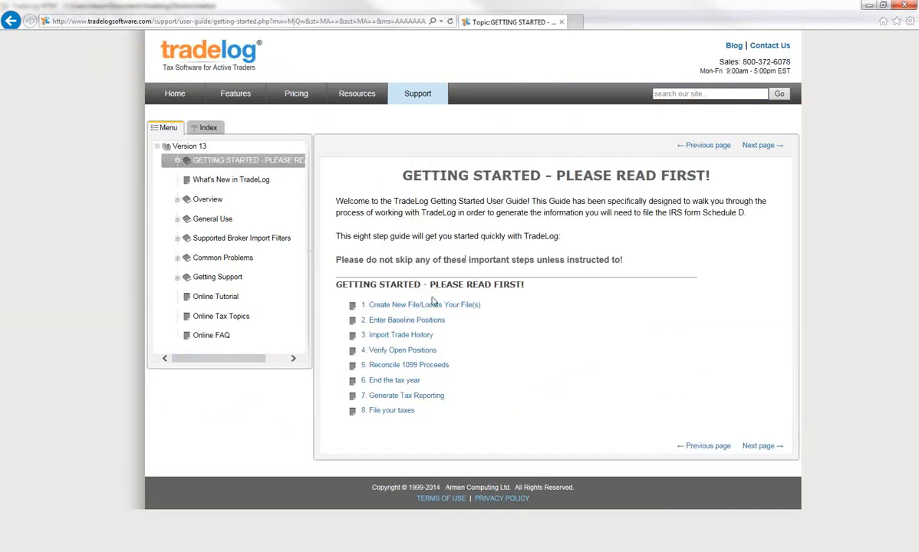
pyautogui.click(902, 7)
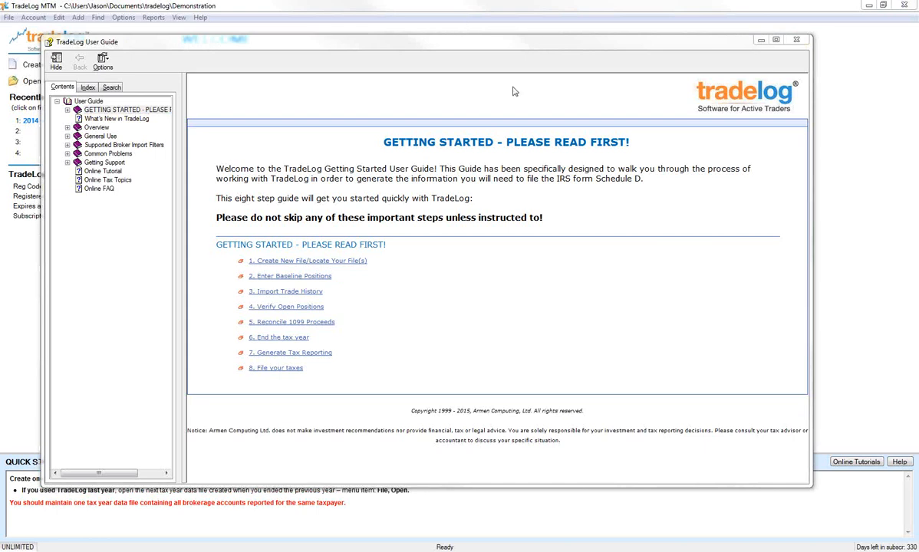
# Move the User Guide window out of the way and switch from the presentation to the main TradeLog window
pyautogui.click(643, 46)
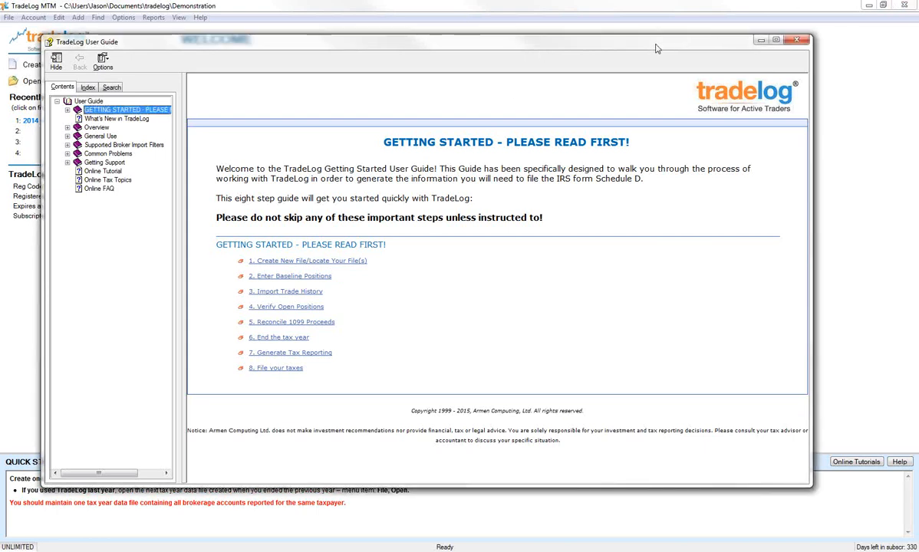
pyautogui.moveTo(656, 48); pyautogui.dragTo(918, 72)
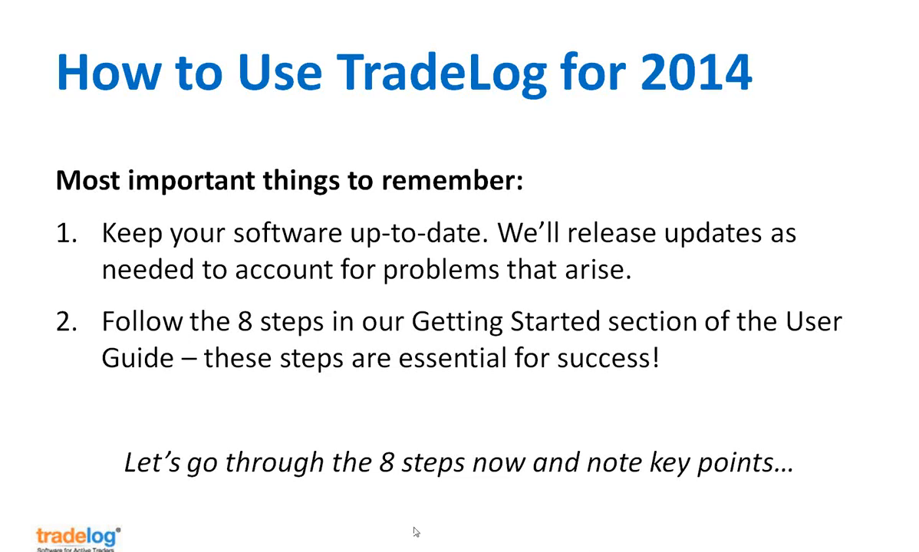
pyautogui.moveTo(320, 549)
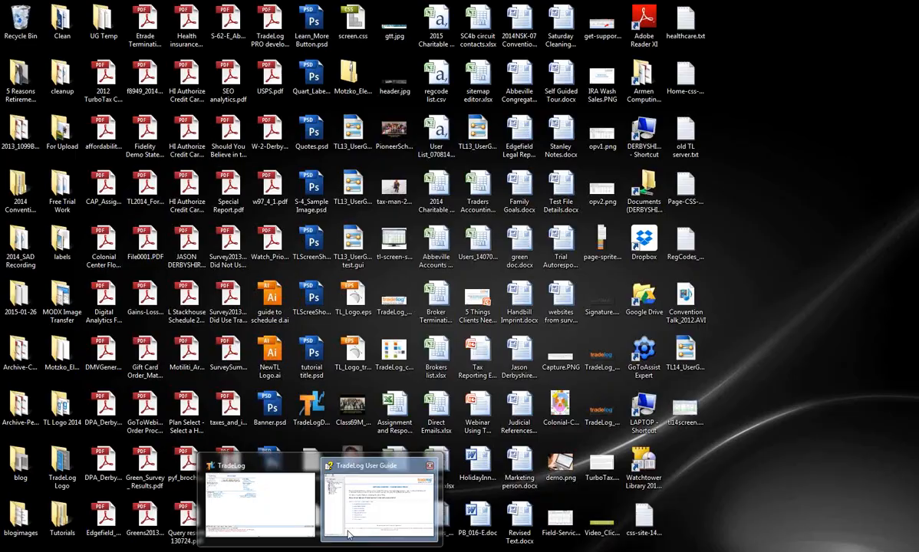
pyautogui.click(264, 499)
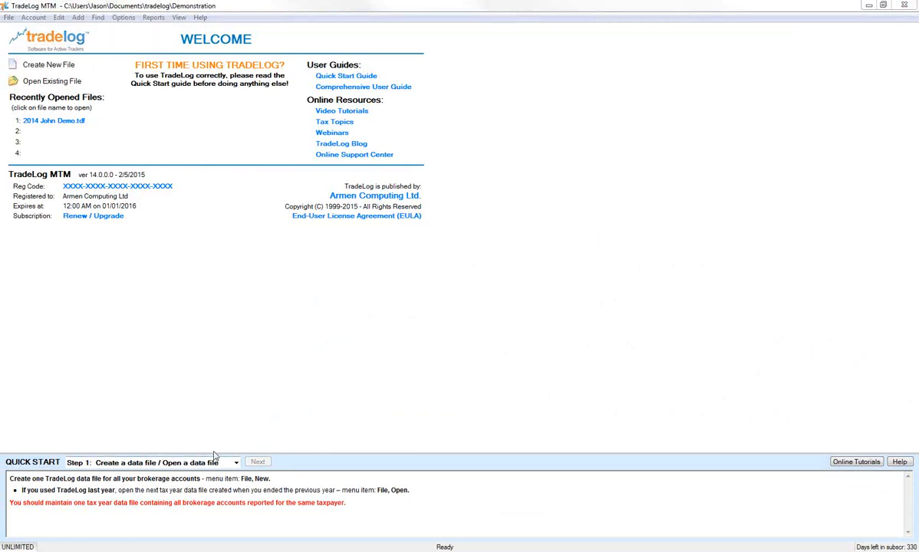
# Hide and redisplay the Quick Start panel, and look through its steps, selecting Step 1: Create a data file / Open a data file
pyautogui.click(179, 18)
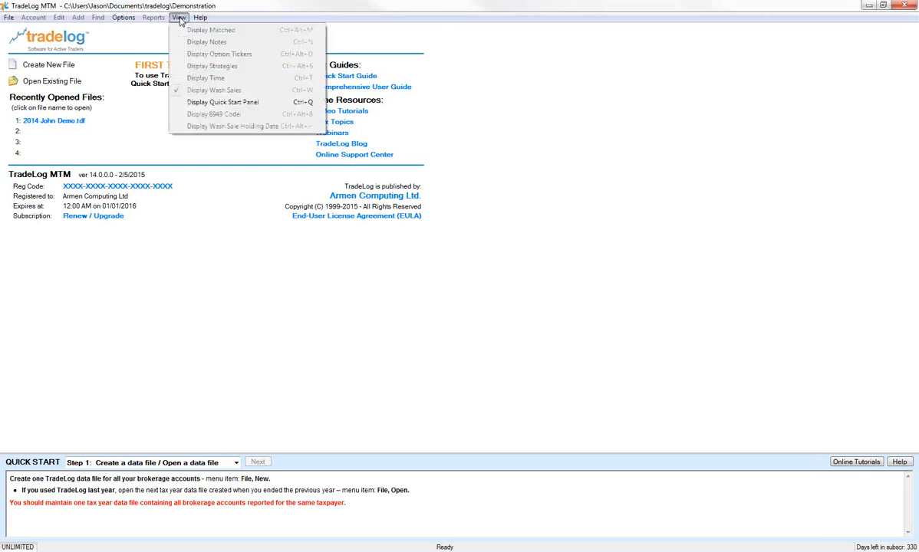
pyautogui.click(178, 103)
pyautogui.click(178, 18)
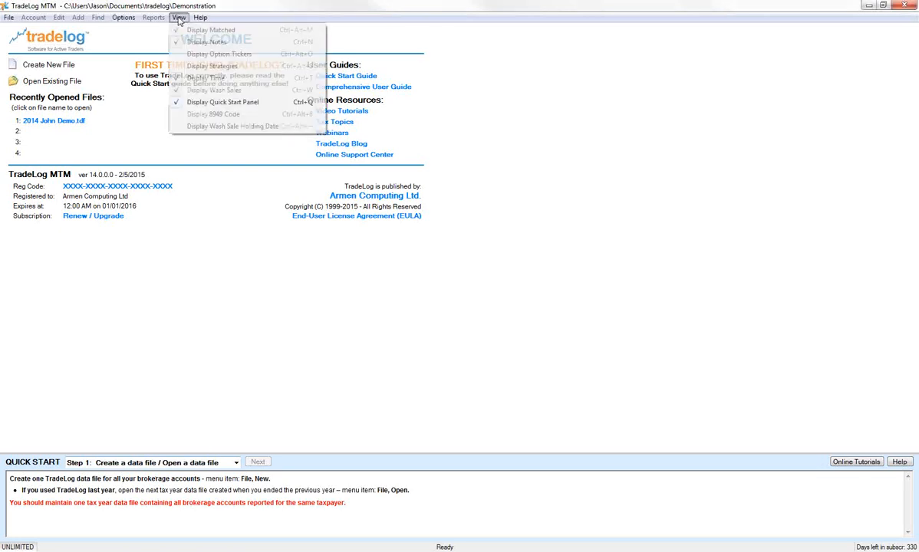
pyautogui.click(178, 102)
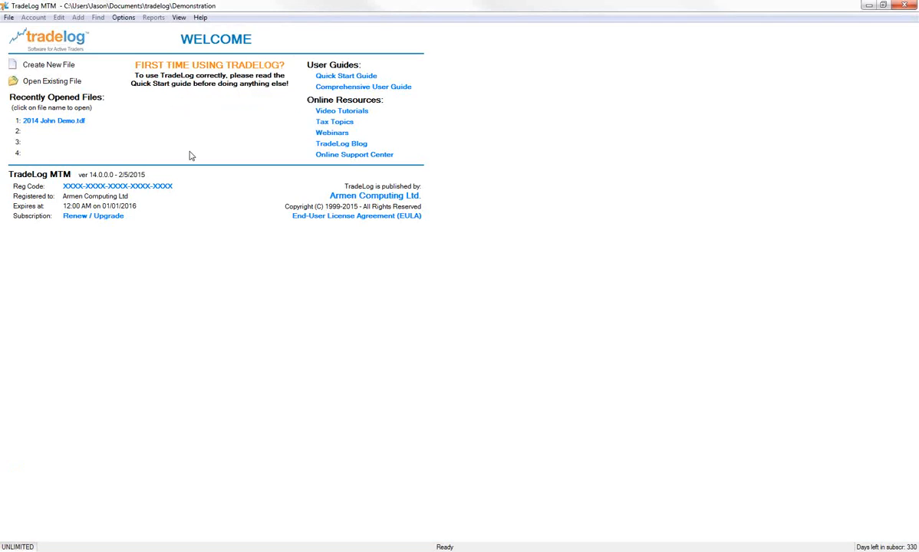
pyautogui.click(178, 17)
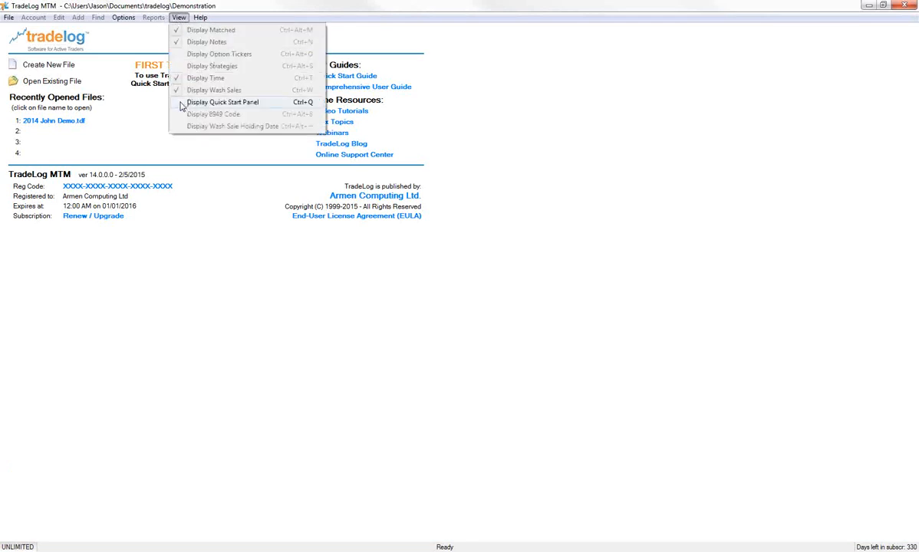
pyautogui.click(178, 101)
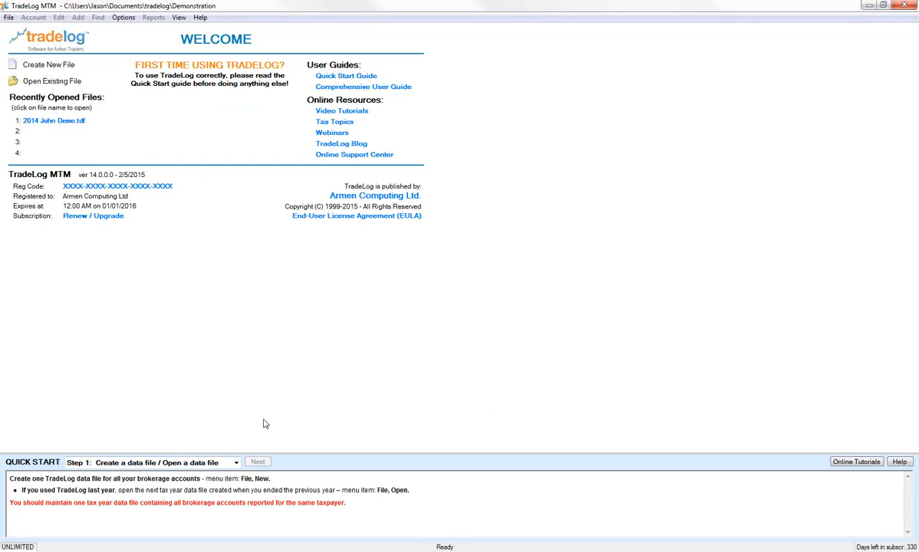
pyautogui.click(236, 462)
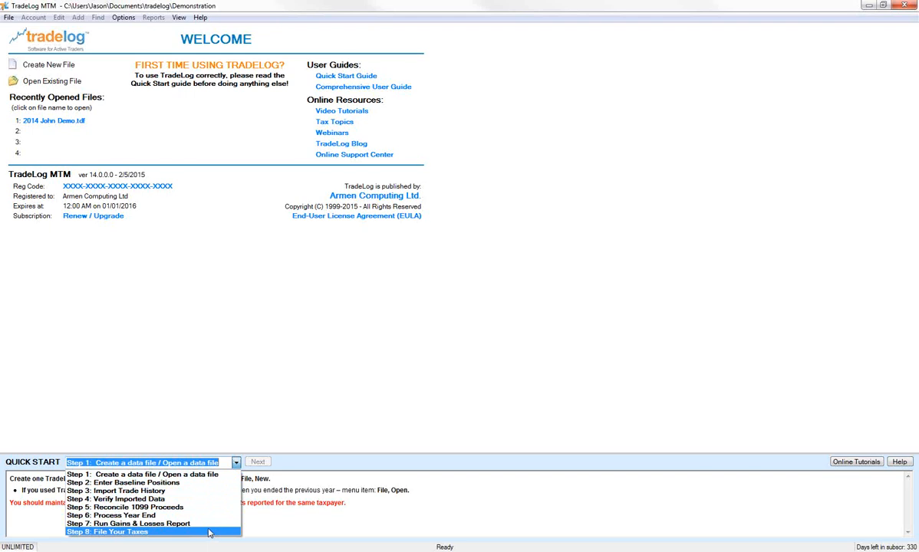
pyautogui.click(206, 476)
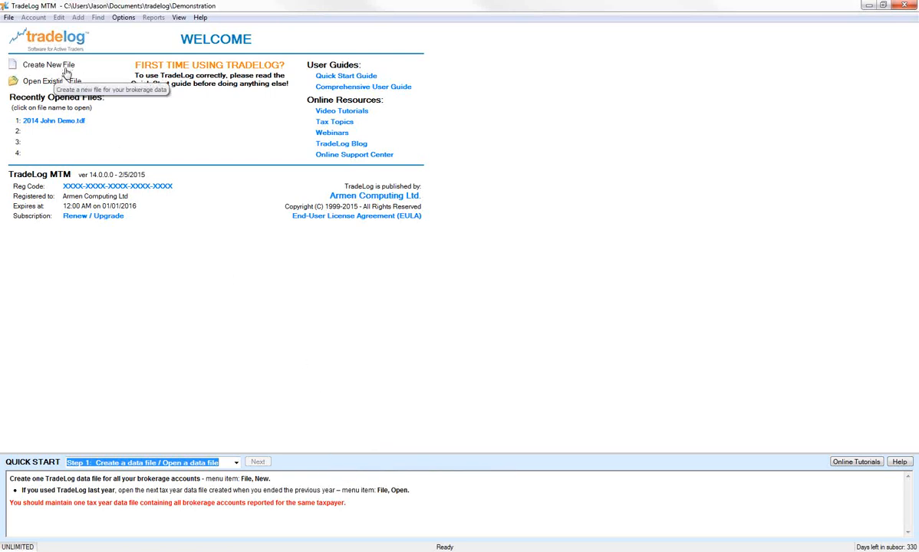
# Examine the tax year, file name and folder settings for a new data file, without creating one
pyautogui.click(8, 17)
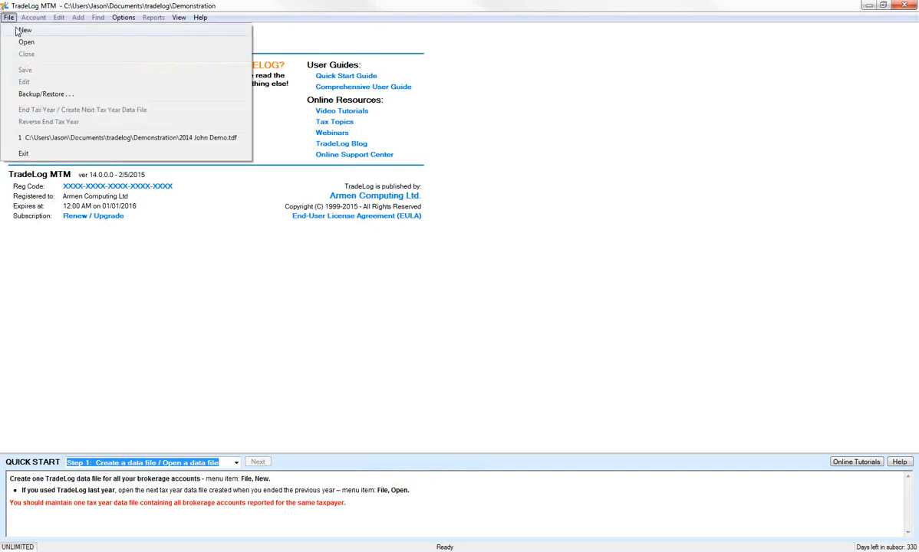
pyautogui.click(23, 30)
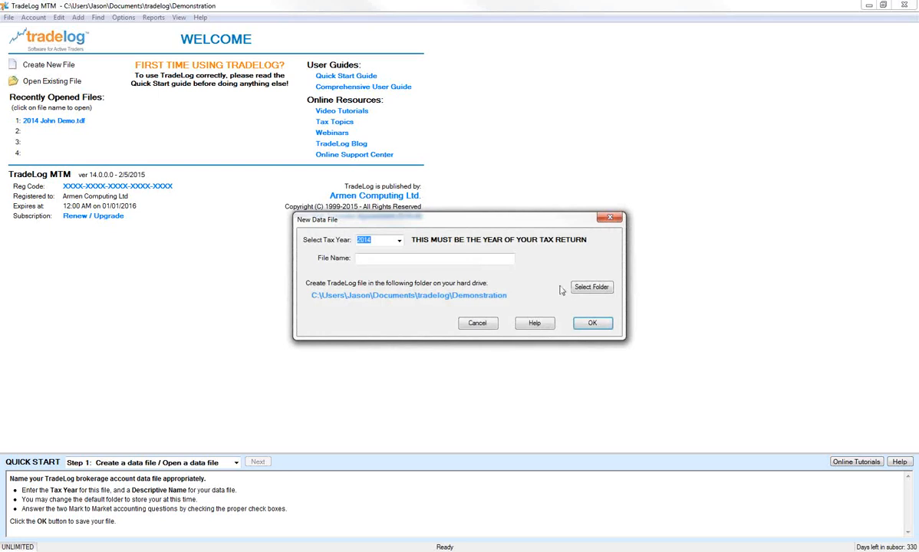
pyautogui.click(399, 241)
pyautogui.click(399, 241)
pyautogui.click(399, 261)
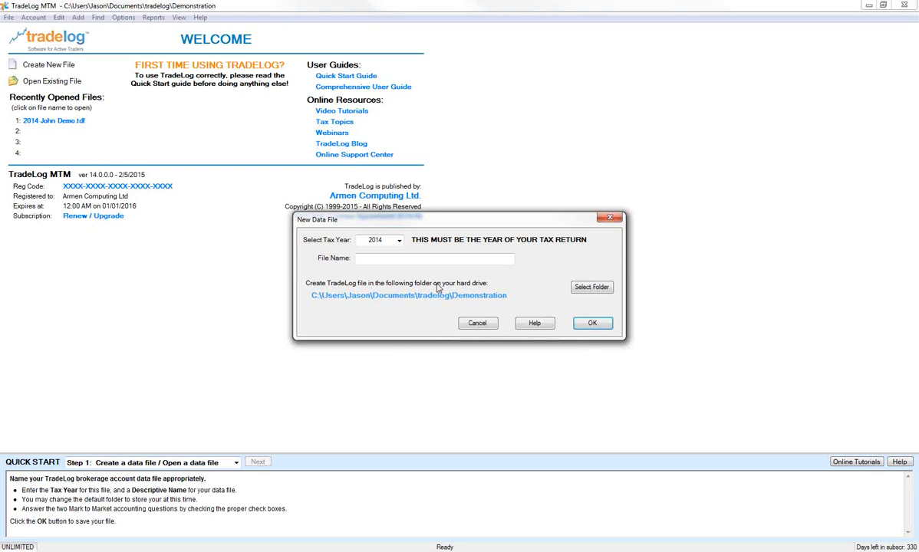
pyautogui.click(420, 258)
pyautogui.click(424, 259)
pyautogui.click(477, 324)
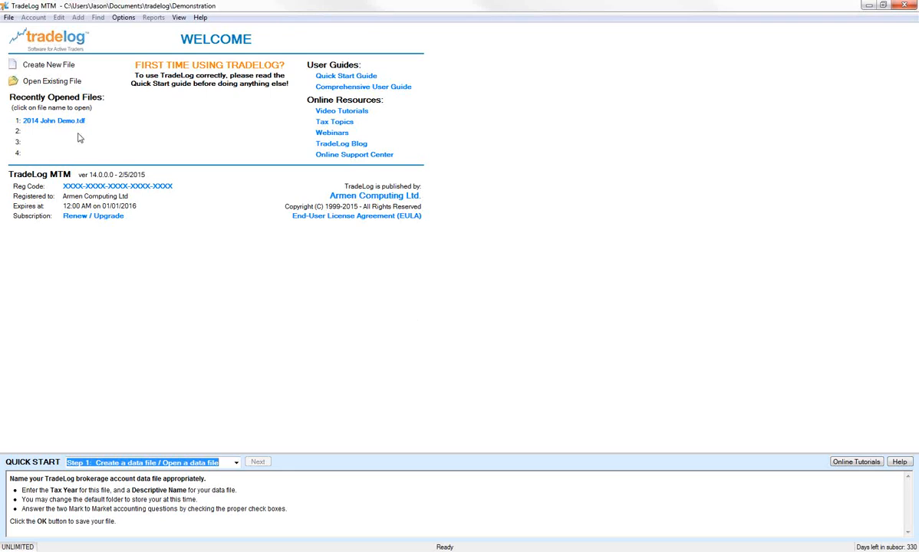
# Open the existing data file 2014 John Demo.tdf from the Demonstration folder
pyautogui.click(52, 83)
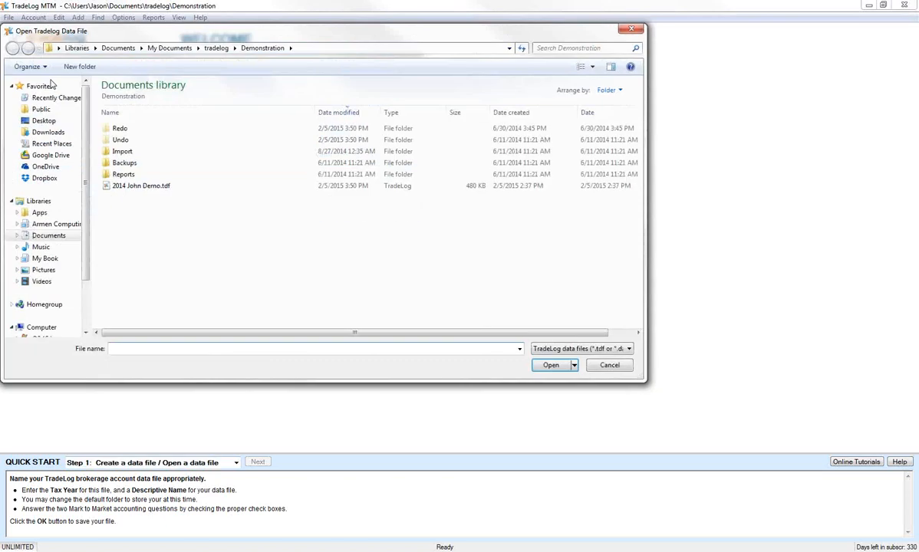
pyautogui.moveTo(123, 32); pyautogui.dragTo(188, 43)
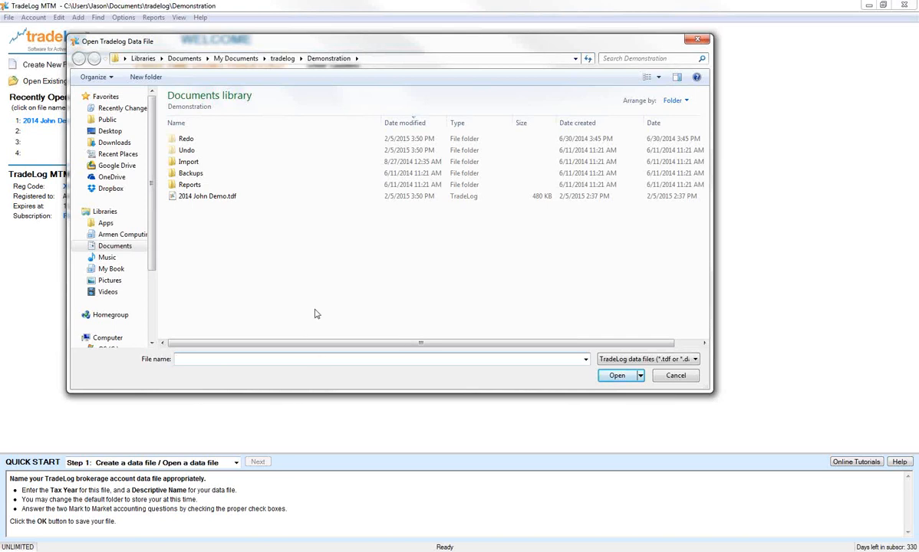
pyautogui.click(223, 197)
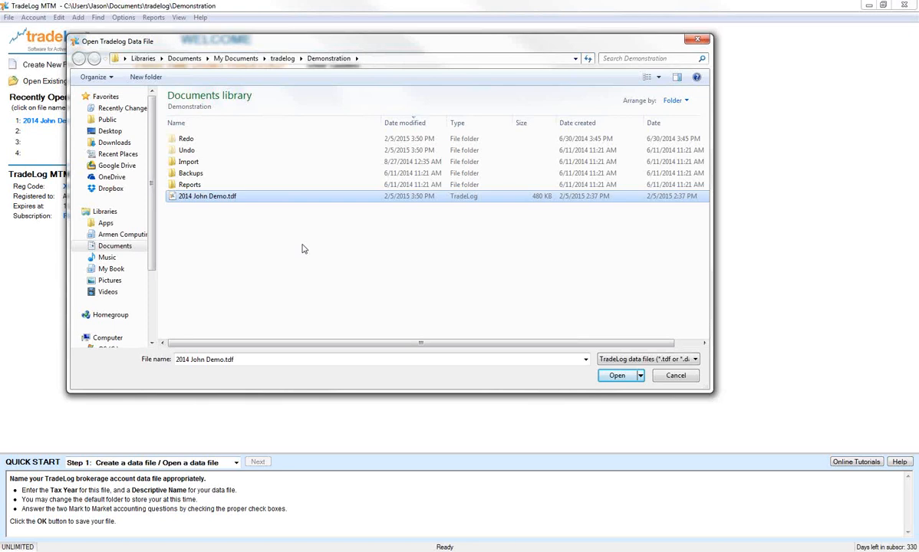
pyautogui.click(619, 375)
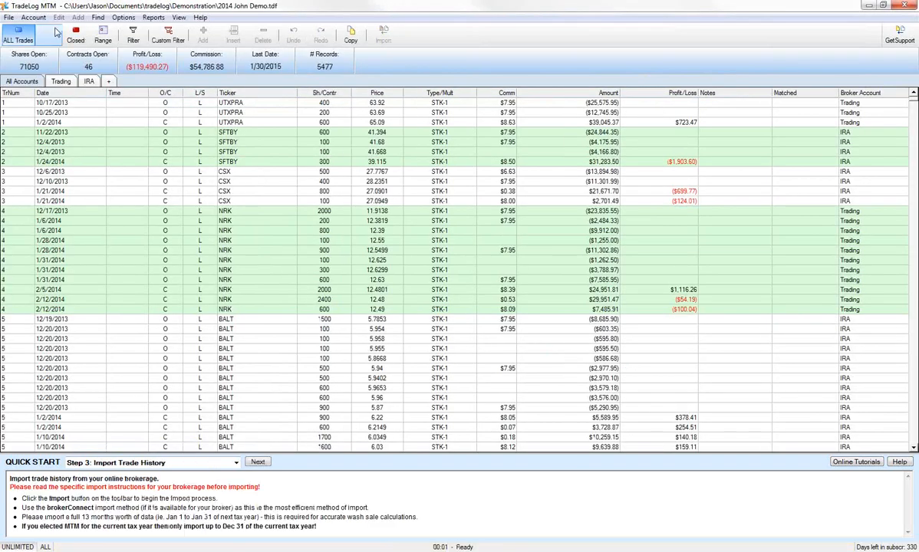
# Close the data file and reopen 2014 John Demo.tdf from the recently opened files
pyautogui.click(9, 17)
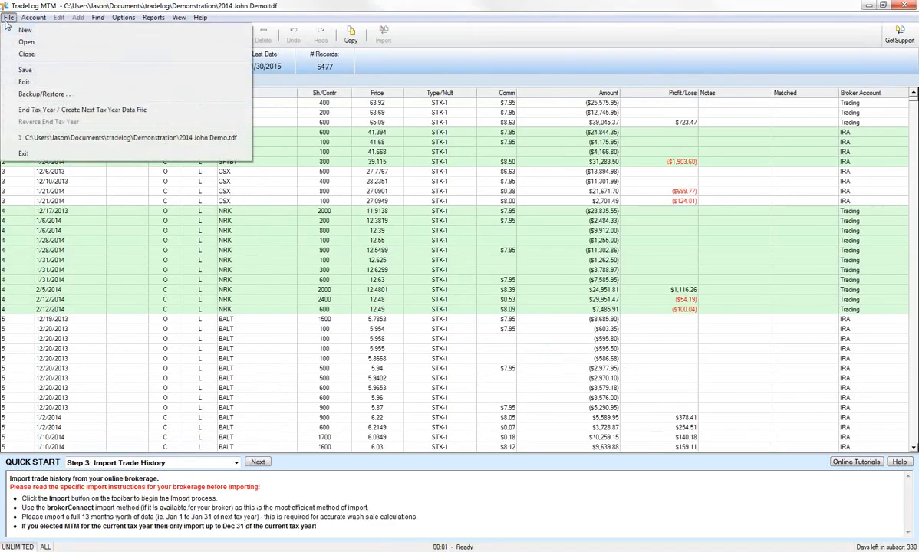
pyautogui.click(27, 55)
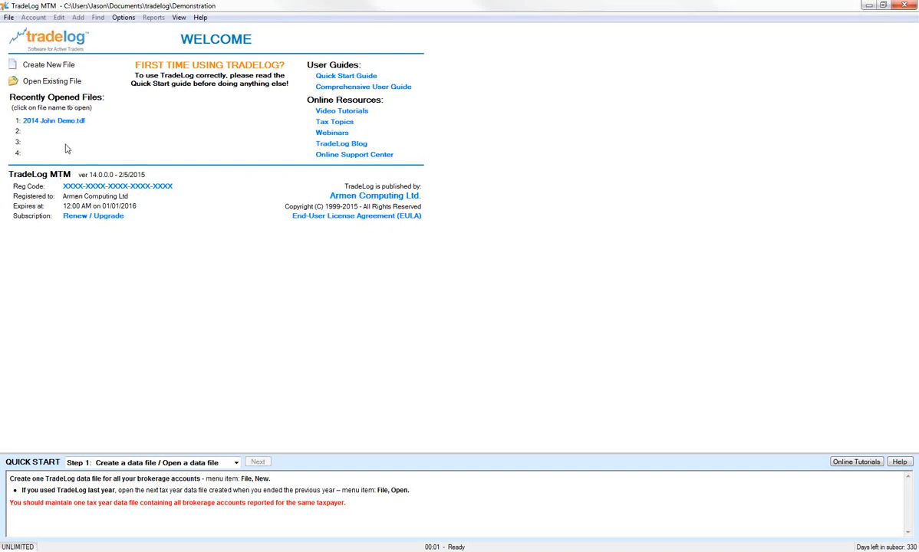
pyautogui.click(73, 120)
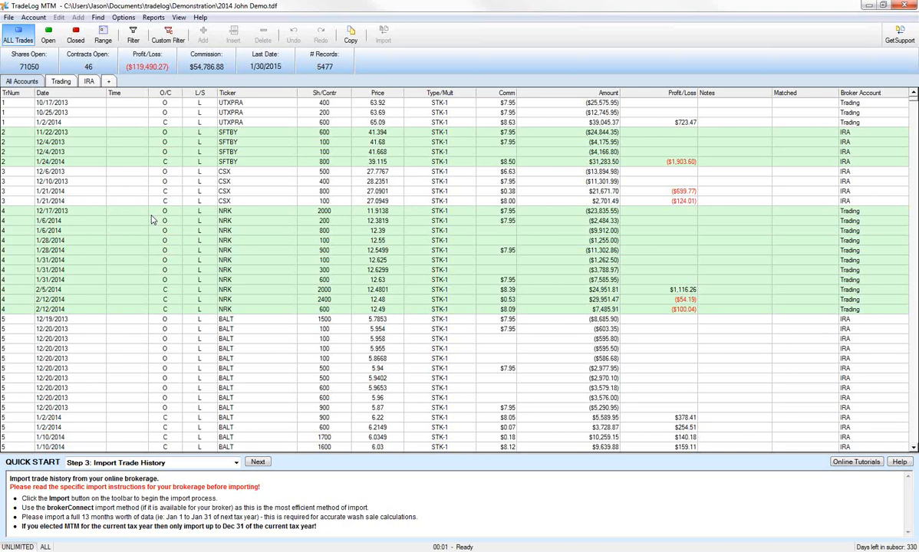
# View the list of Quick Start steps while staying on Step 3: Import Trade History
pyautogui.click(222, 463)
pyautogui.click(237, 463)
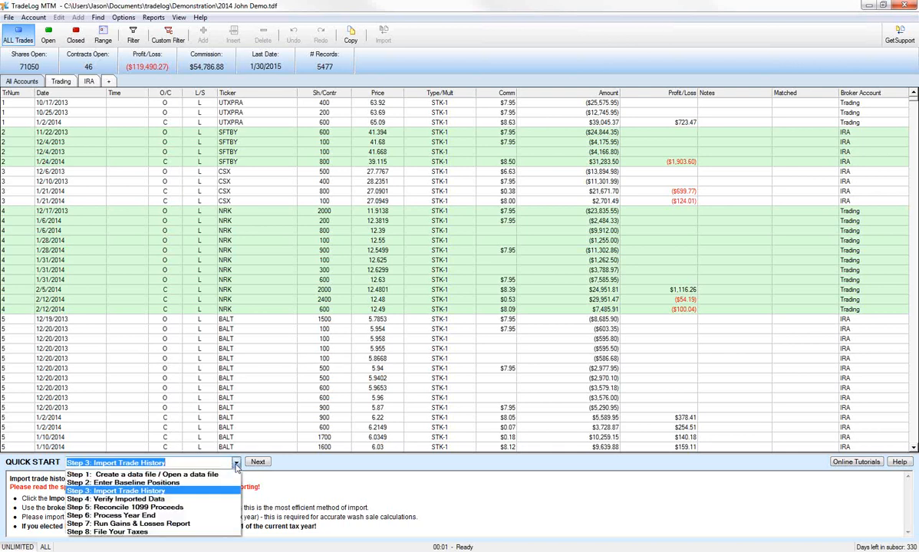
pyautogui.click(237, 465)
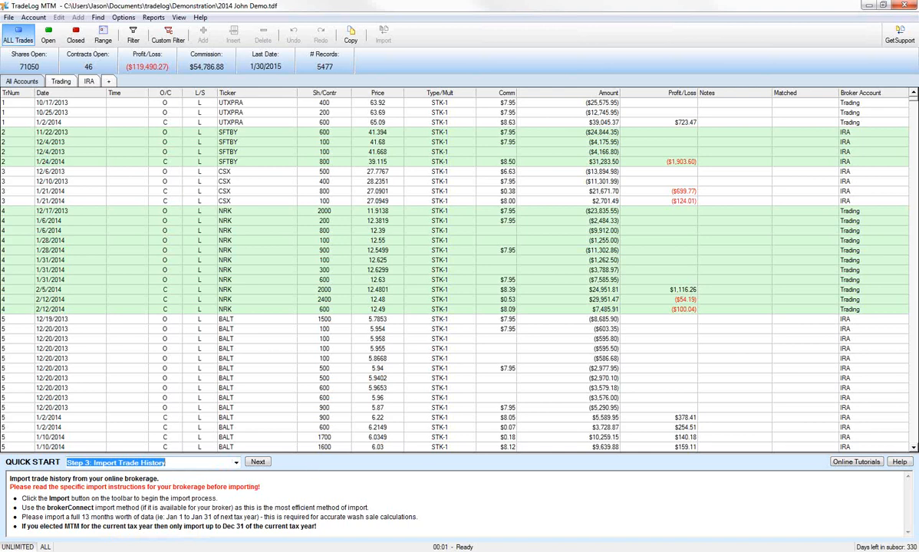
# Consult the Enter Baseline Positions topic in the User Guide's Getting Started section
pyautogui.moveTo(918, 9); pyautogui.dragTo(298, 54)
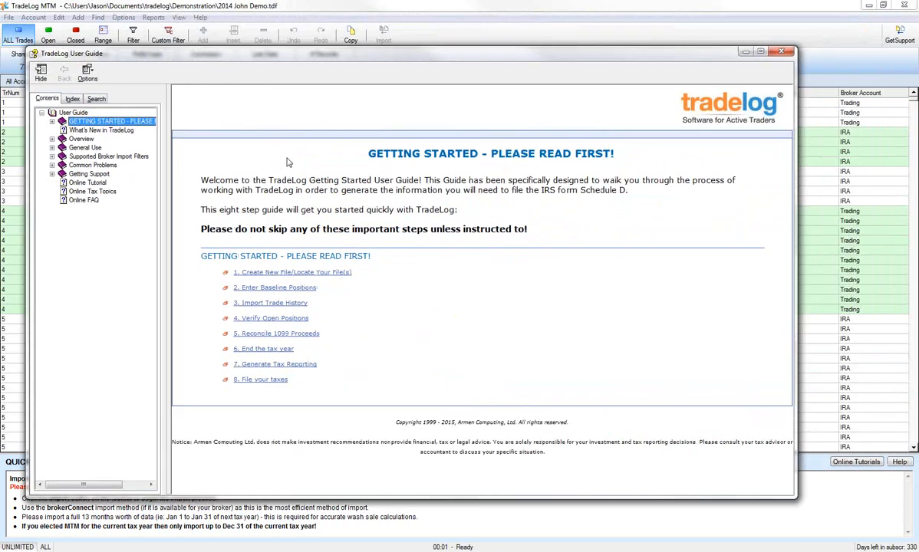
pyautogui.click(260, 289)
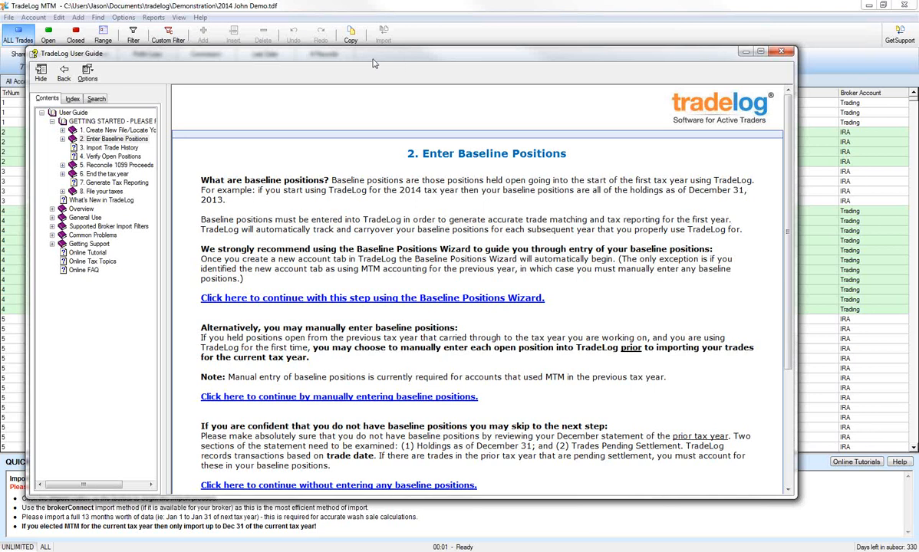
pyautogui.moveTo(373, 54); pyautogui.dragTo(918, 115)
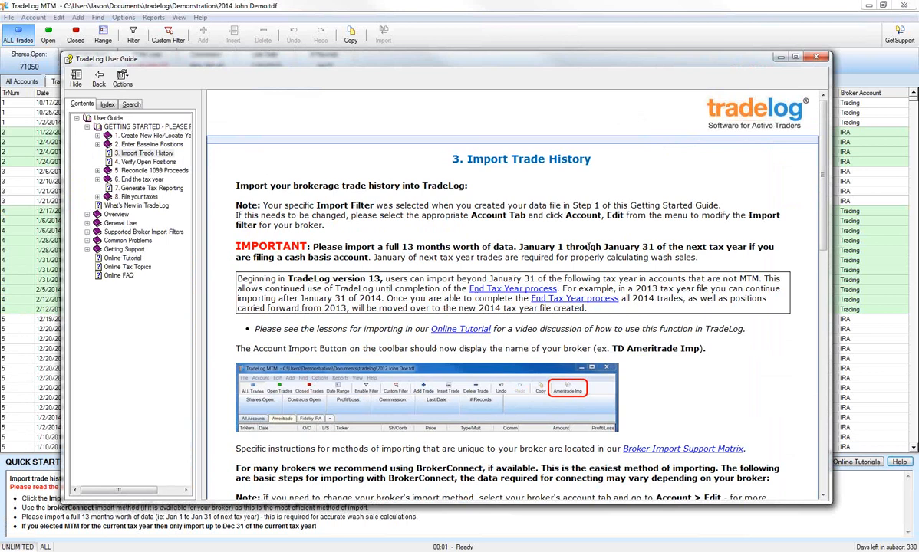
# Read the Import Trade History topic through its BrokerConnect instructions, and close the User Guide
pyautogui.scroll(-4, 670, 213)
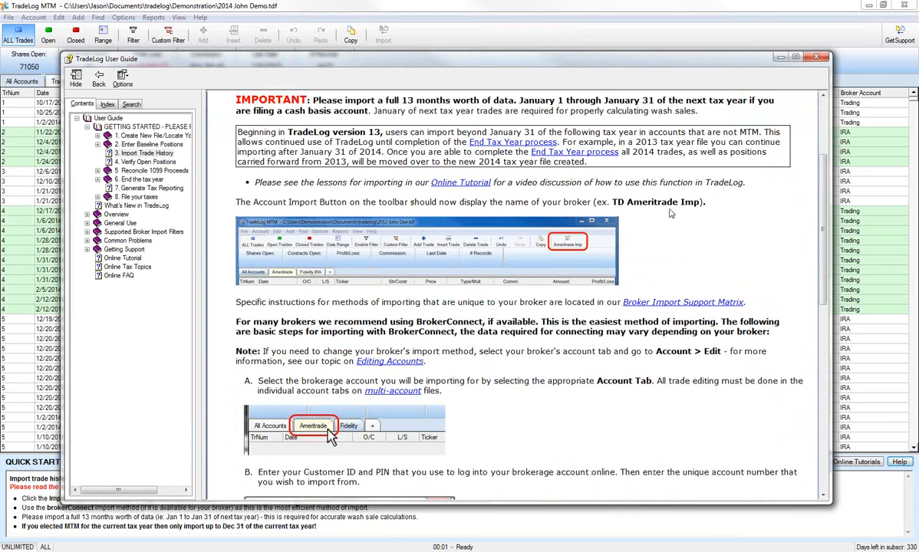
pyautogui.scroll(-1, 672, 213)
pyautogui.click(818, 58)
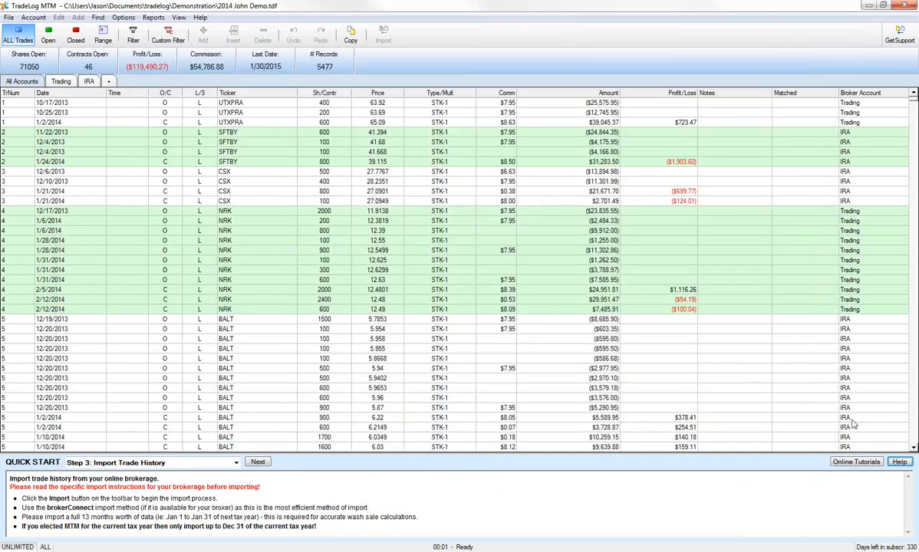
# Reopen the help topic for Quick Start Step 3 and return to the trade records of all accounts
pyautogui.click(900, 462)
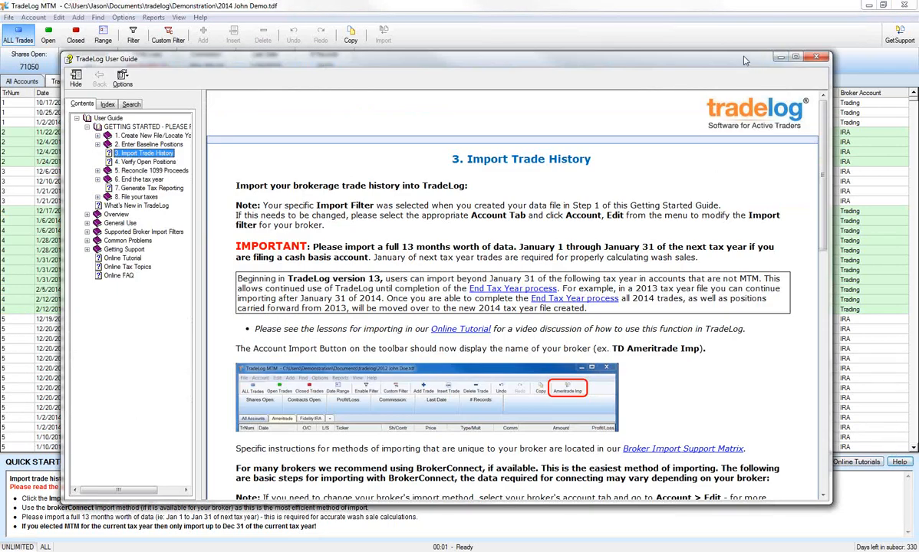
pyautogui.moveTo(744, 59)
pyautogui.mouseDown()
pyautogui.moveTo(778, 71)
pyautogui.moveTo(723, 41)
pyautogui.moveTo(748, 61)
pyautogui.mouseUp()
pyautogui.click(771, 3)
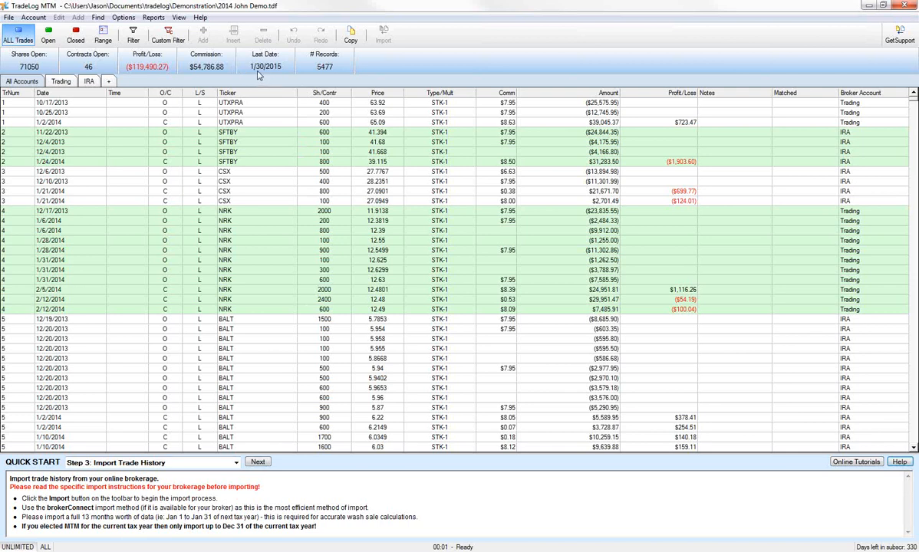
# View the trade records of the IRA account and the Trading account separately, and return to all accounts
pyautogui.click(88, 82)
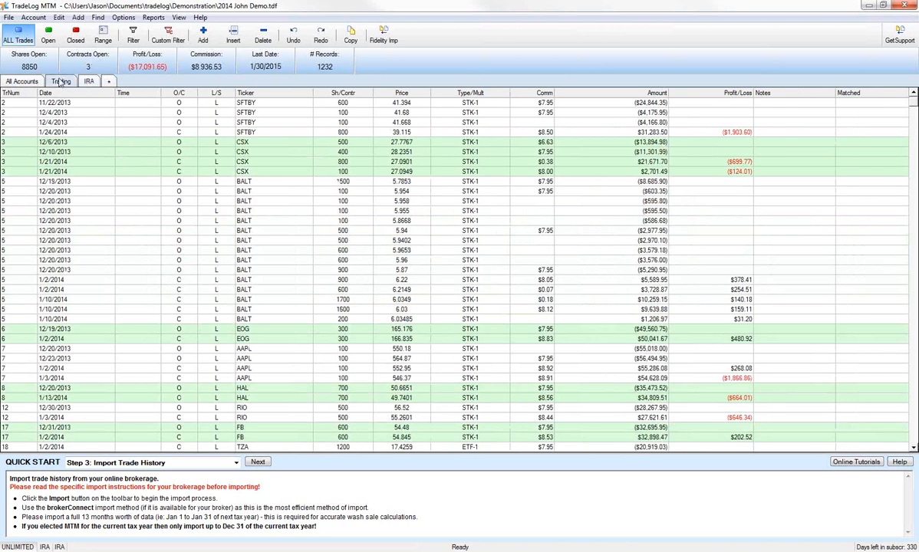
pyautogui.click(61, 82)
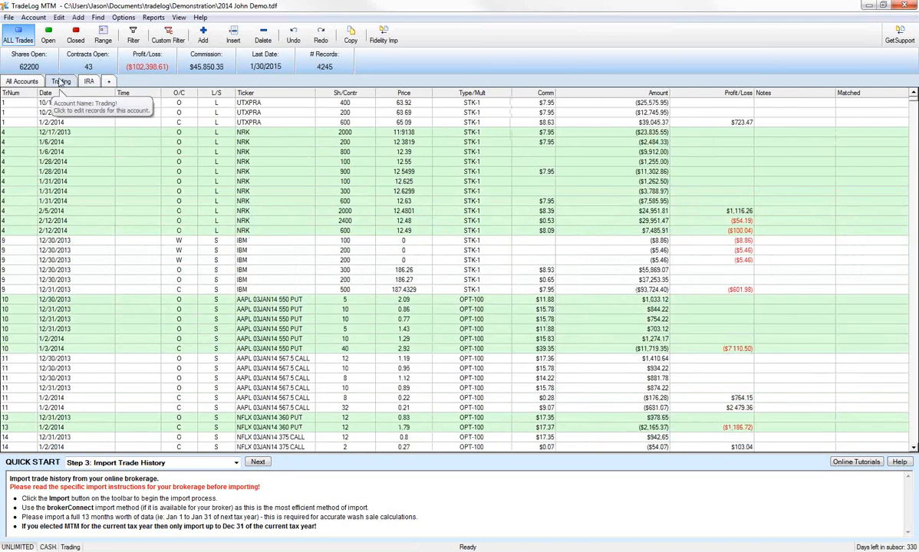
pyautogui.click(21, 82)
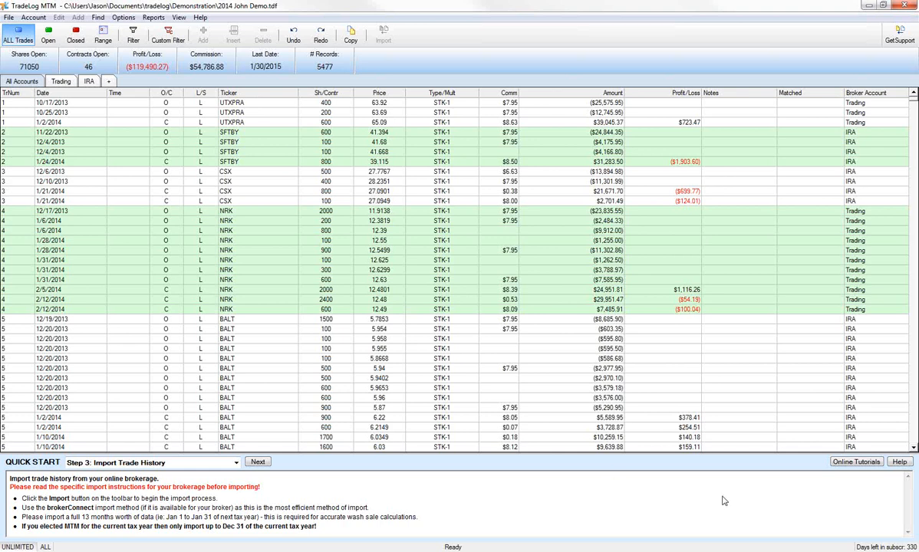
# Advance Quick Start to Step 4: Verify Imported Data and display the Trading account's year-end open positions
pyautogui.click(260, 463)
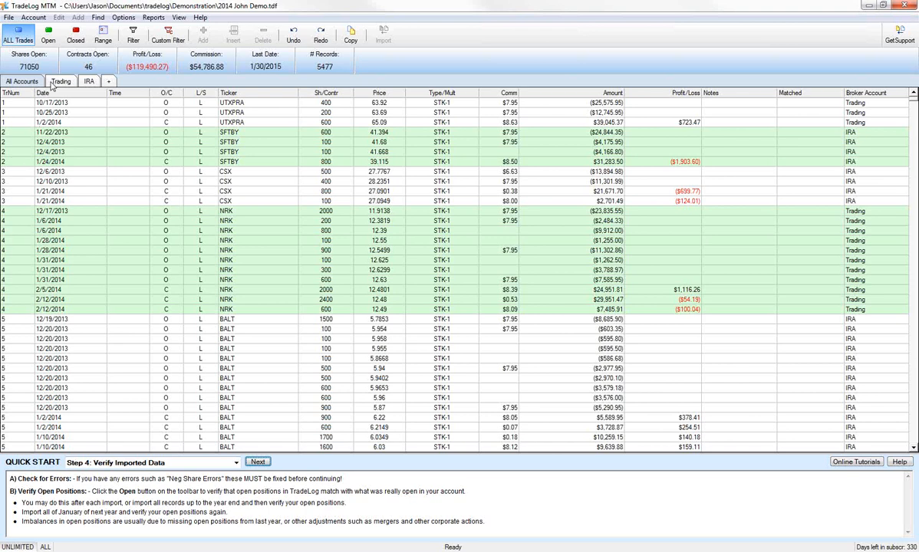
pyautogui.click(63, 82)
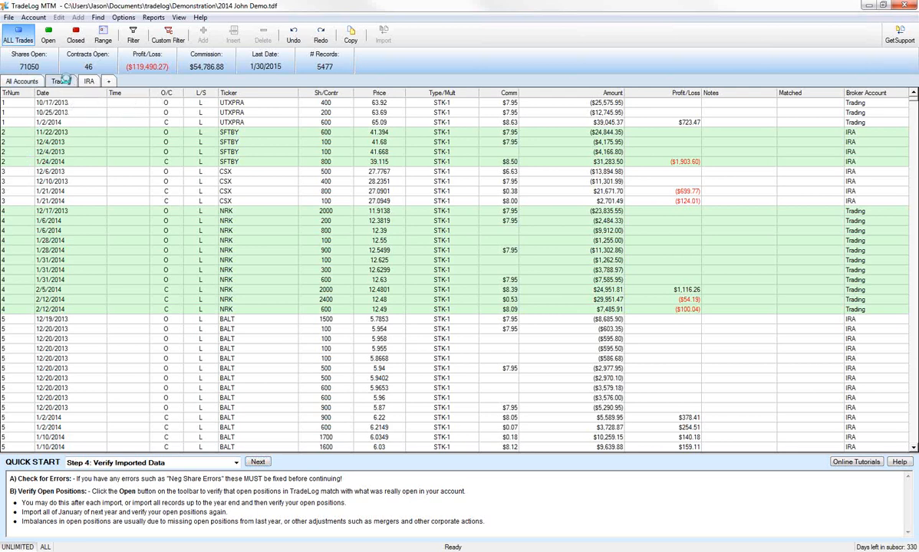
pyautogui.click(49, 36)
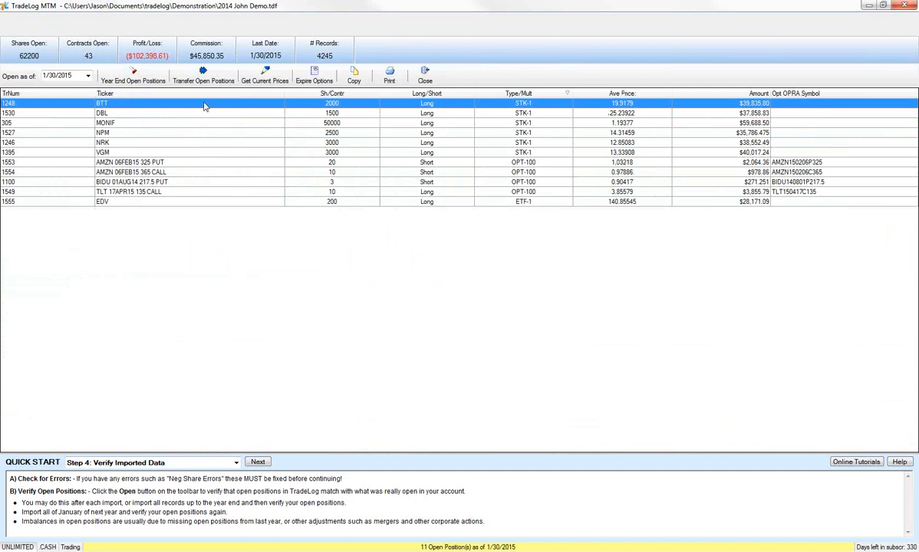
pyautogui.click(151, 83)
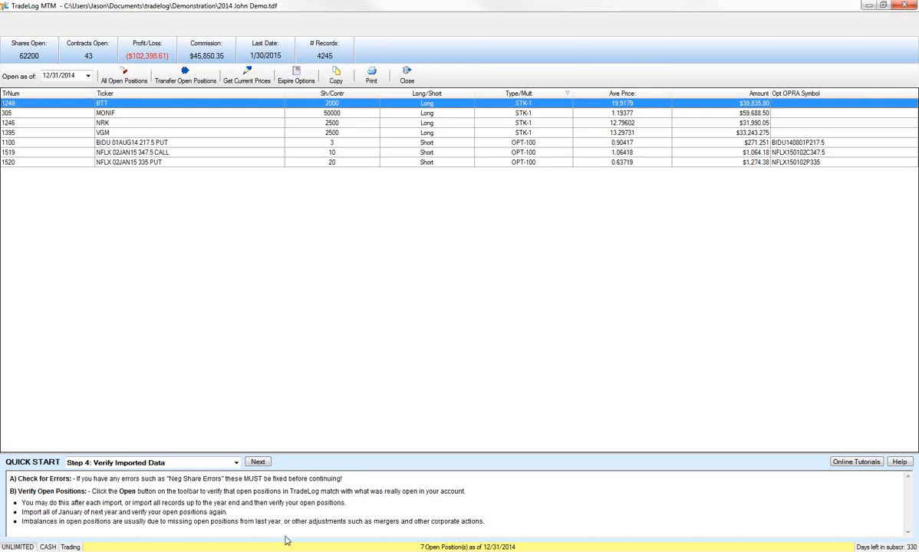
# Read the Verify Open Positions help topic, including what to check when positions do not match, and return to the positions list
pyautogui.click(899, 462)
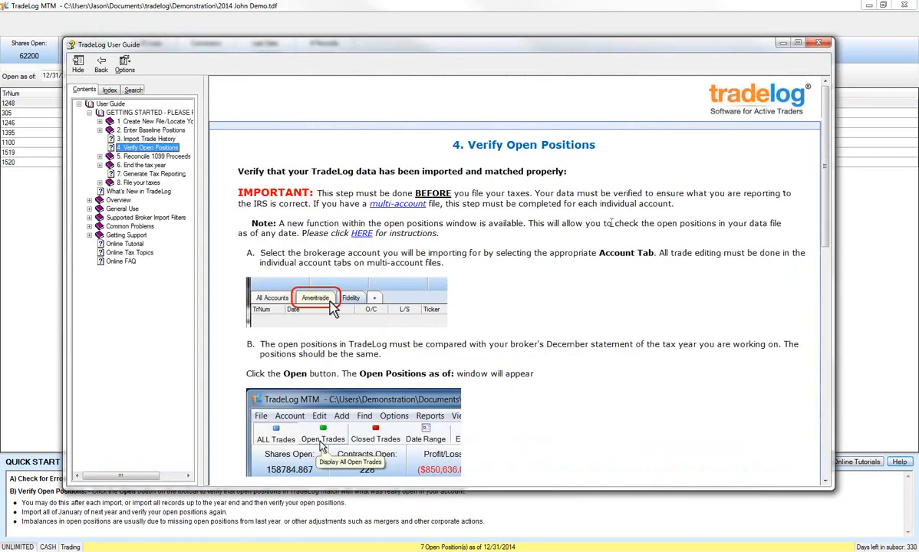
pyautogui.scroll(-10, 626, 292)
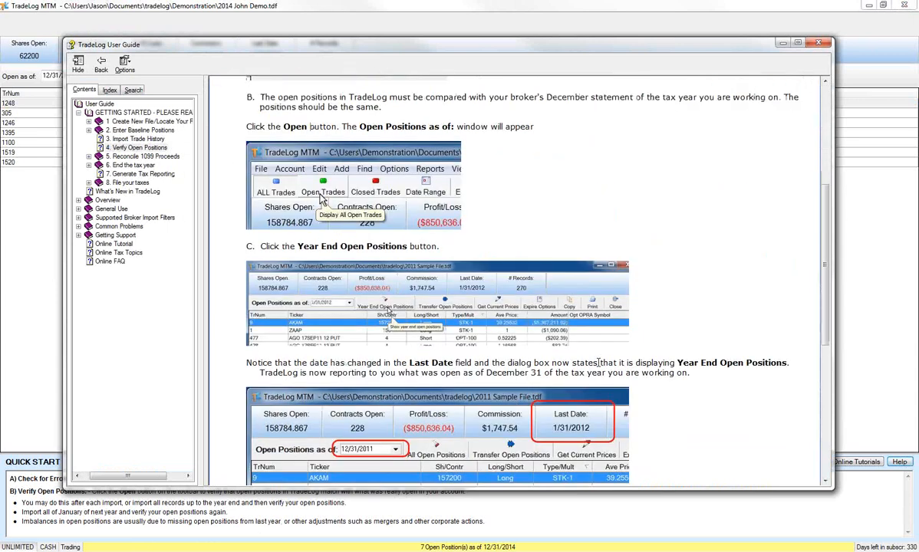
pyautogui.scroll(-3, 631, 314)
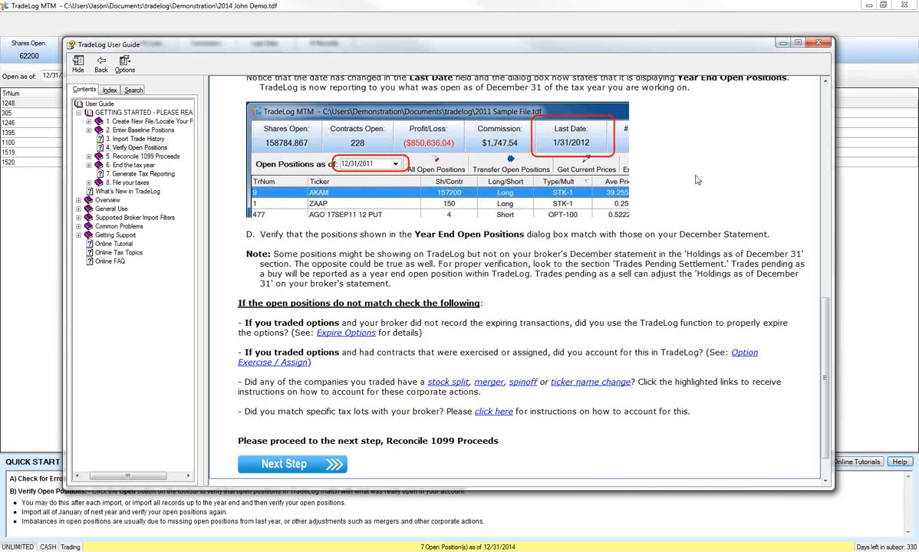
pyautogui.scroll(5, 653, 165)
pyautogui.scroll(9, 554, 184)
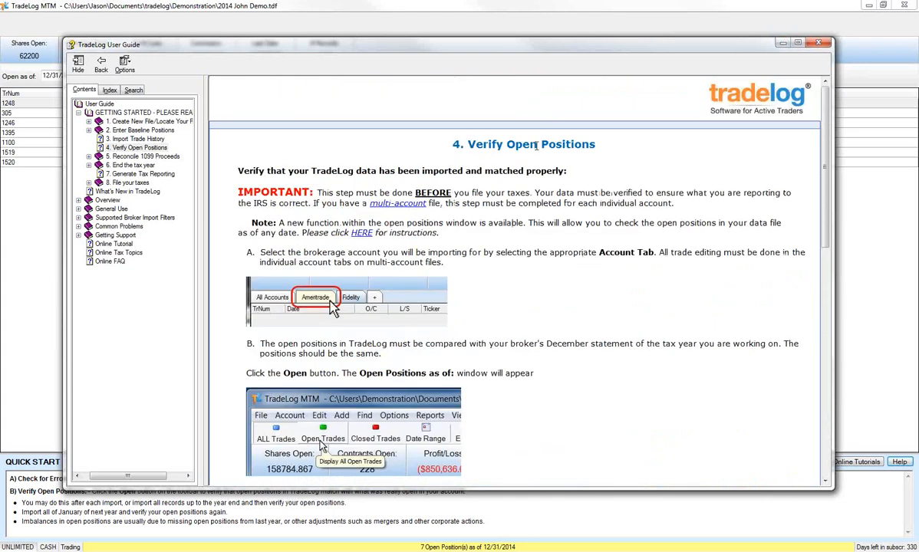
pyautogui.click(473, 10)
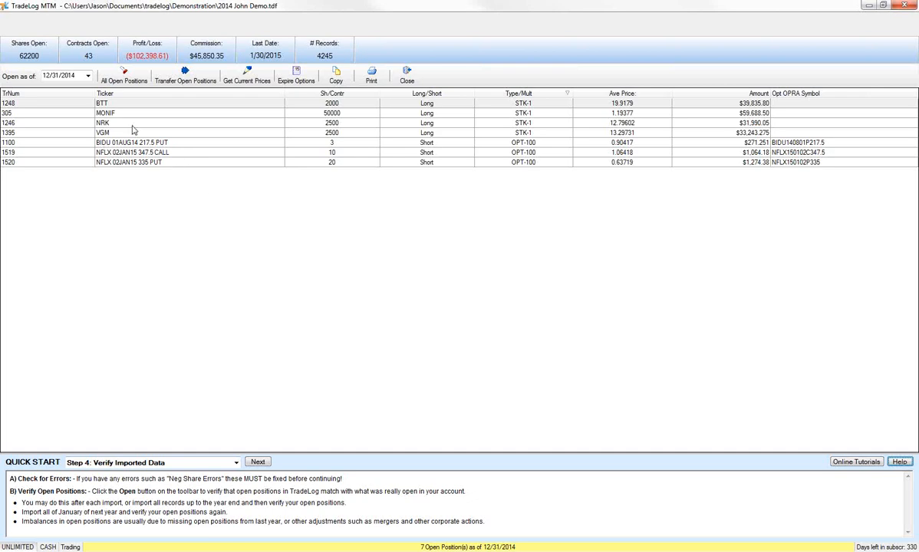
# Expire the Trading account's outstanding options with an as-of date of 1/30/2015 and save the records
pyautogui.click(149, 144)
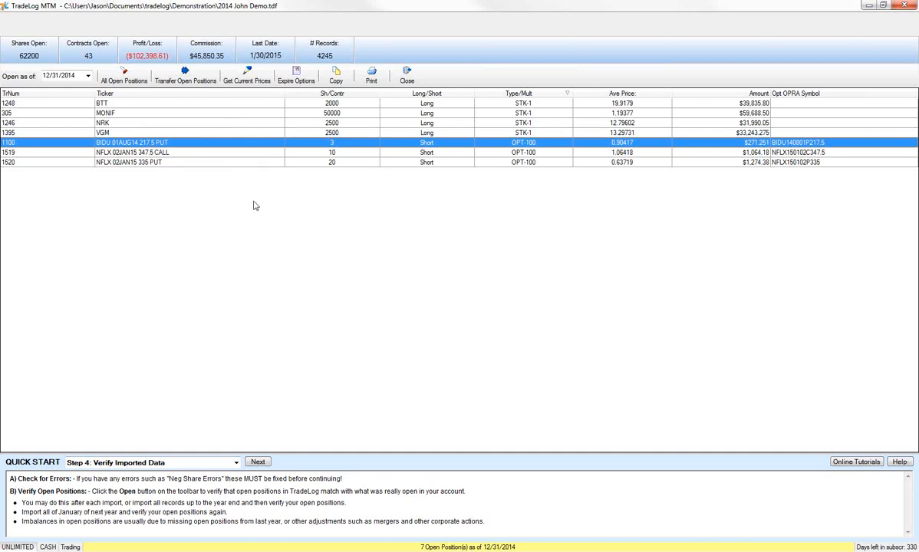
pyautogui.click(265, 154)
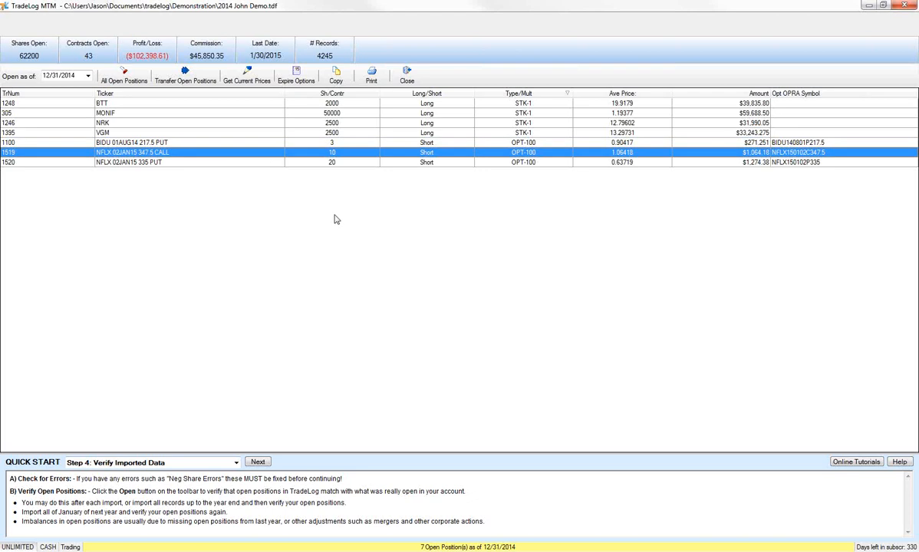
pyautogui.click(297, 77)
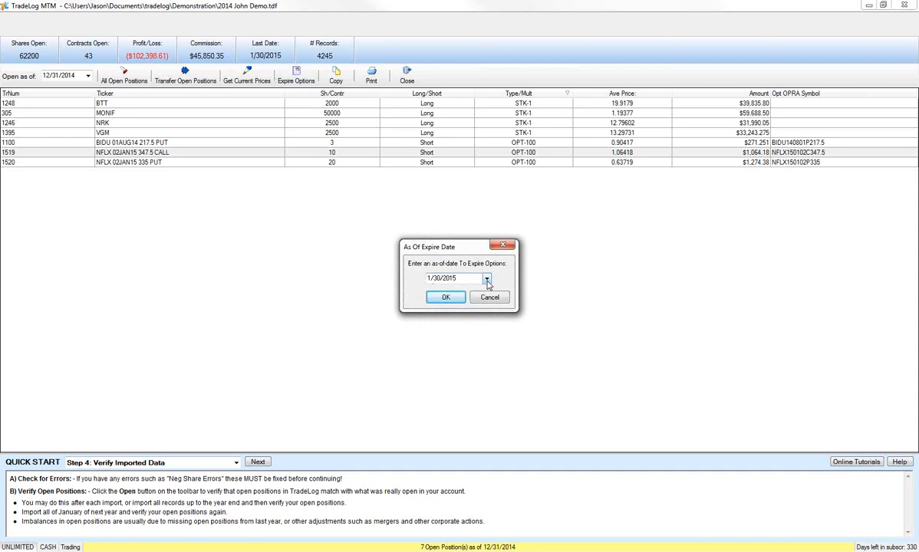
pyautogui.click(446, 299)
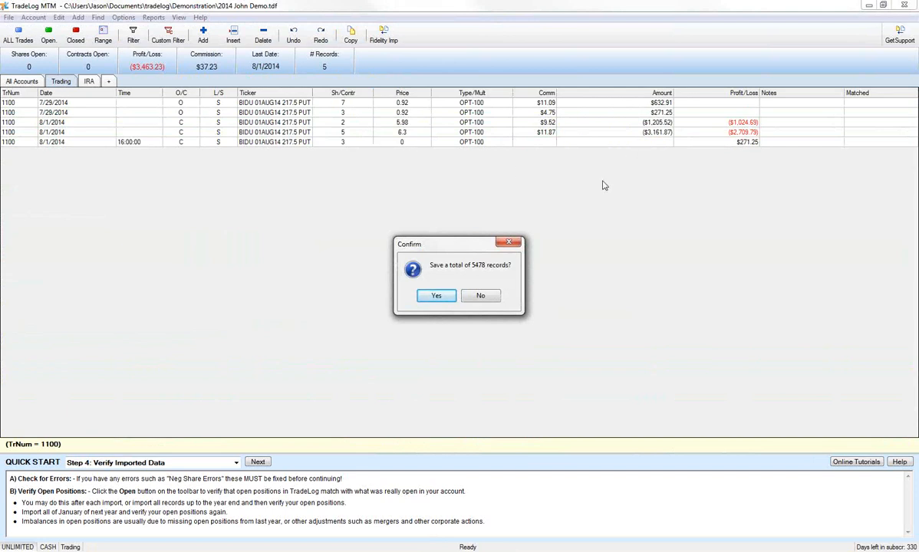
pyautogui.click(432, 299)
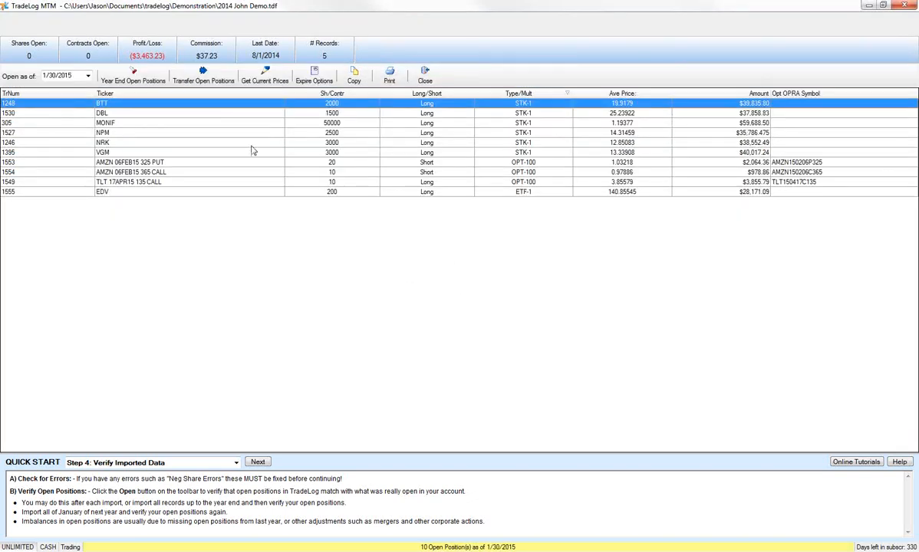
# Review the Trading account's year-end open positions alongside the help topic's mismatch checks, and close the open trades summary
pyautogui.click(134, 76)
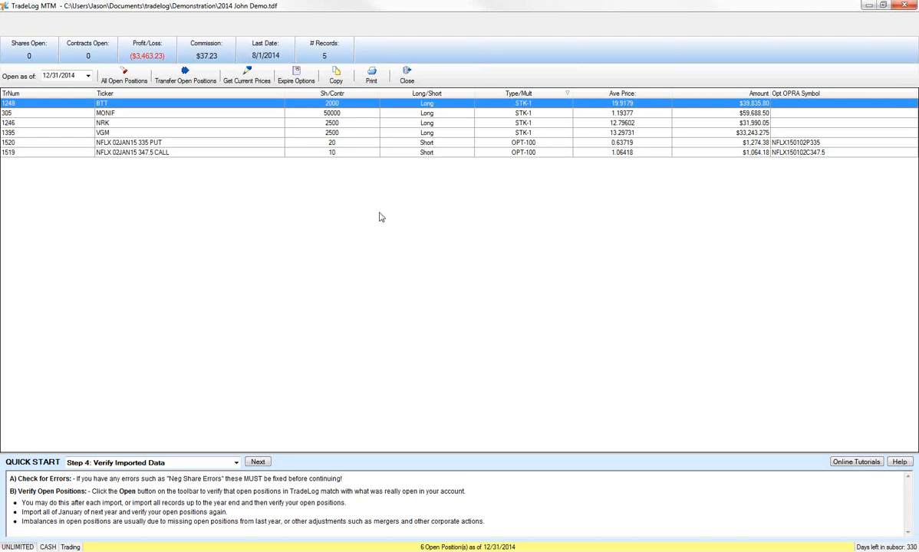
pyautogui.click(899, 462)
pyautogui.scroll(-10, 691, 330)
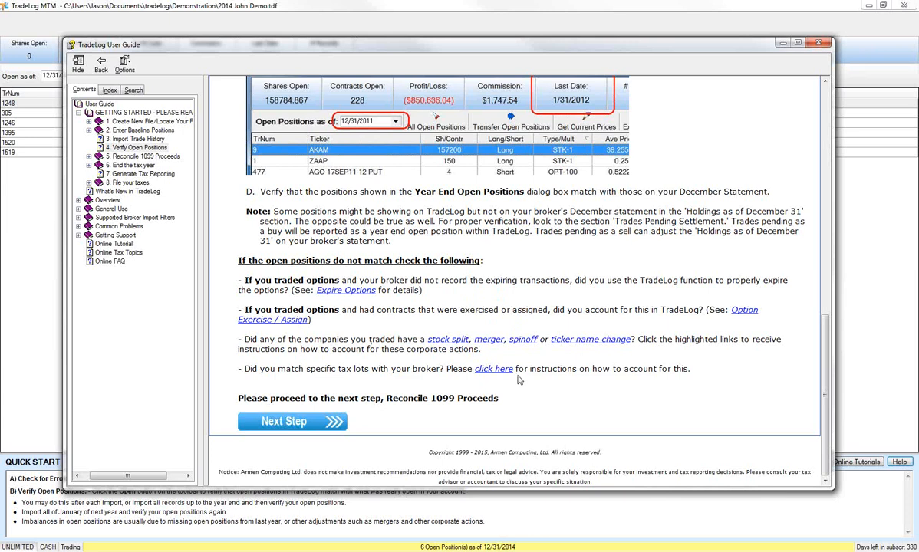
pyautogui.click(667, 20)
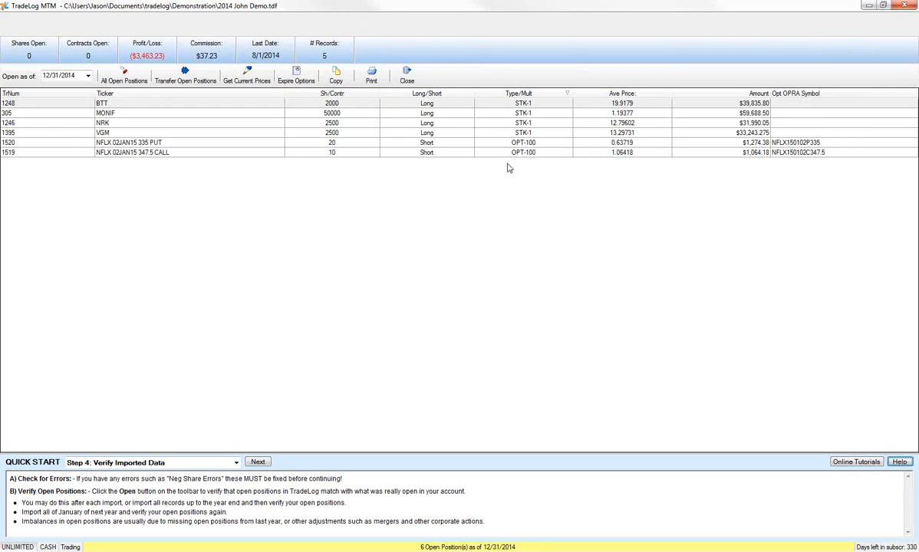
pyautogui.click(418, 79)
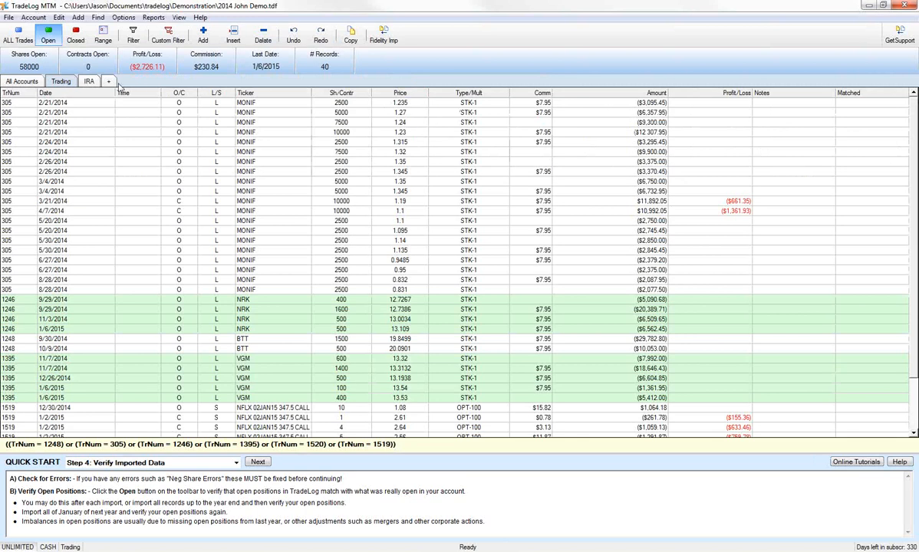
# Expire the IRA account's outstanding options with an as-of date of 1/30/2015 and save the records
pyautogui.click(87, 83)
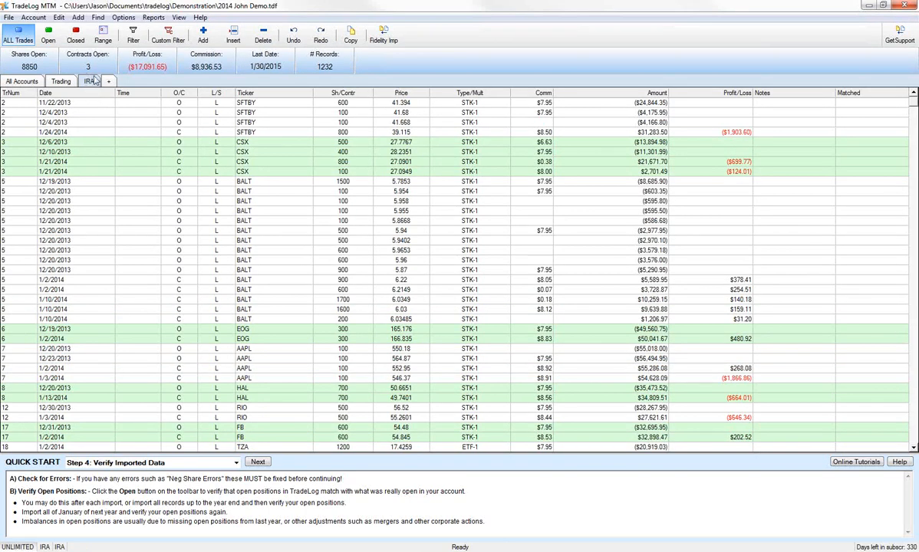
pyautogui.click(61, 18)
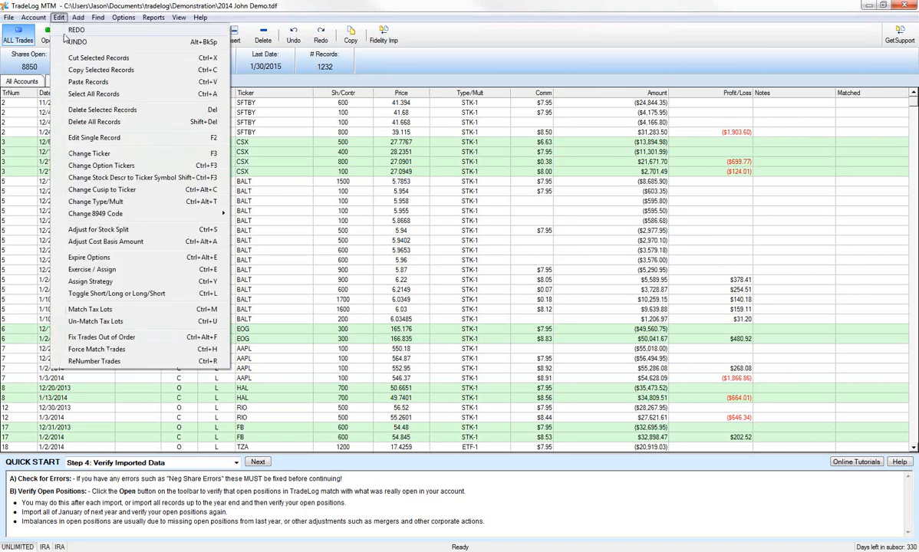
pyautogui.click(105, 258)
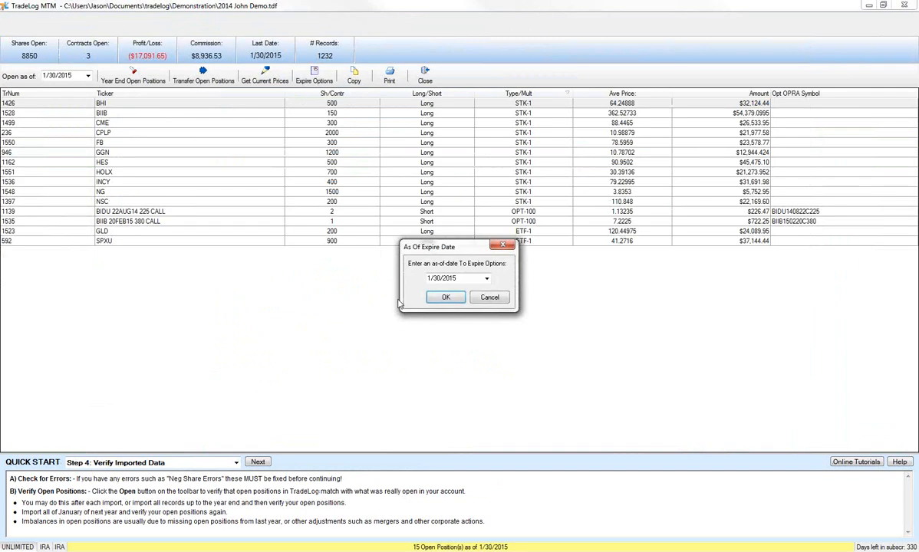
pyautogui.click(441, 299)
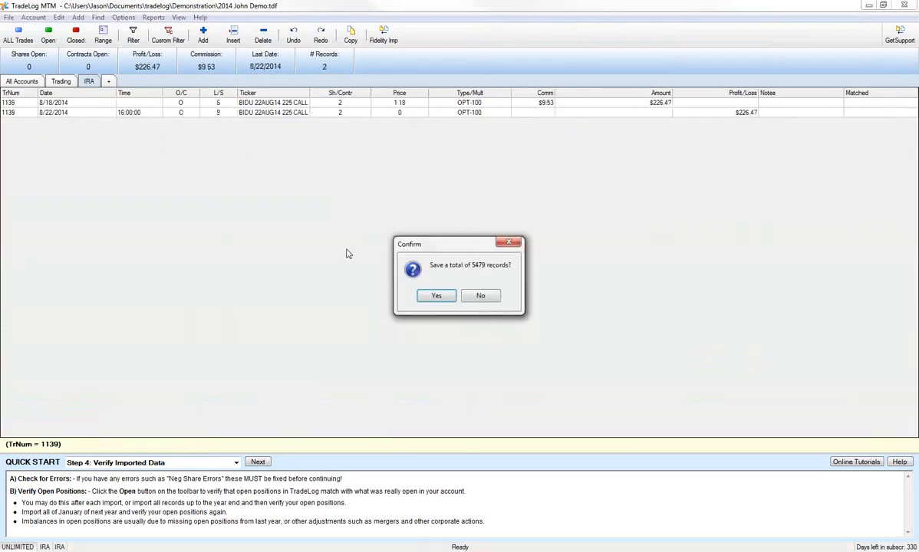
pyautogui.click(428, 296)
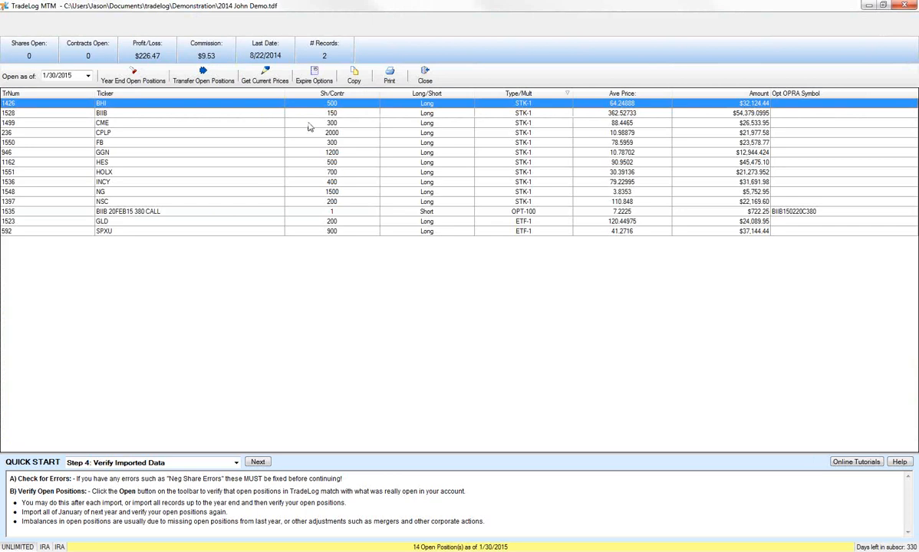
# Review the IRA account's open positions as of 12/31/2014 and close the open trades summary
pyautogui.click(425, 77)
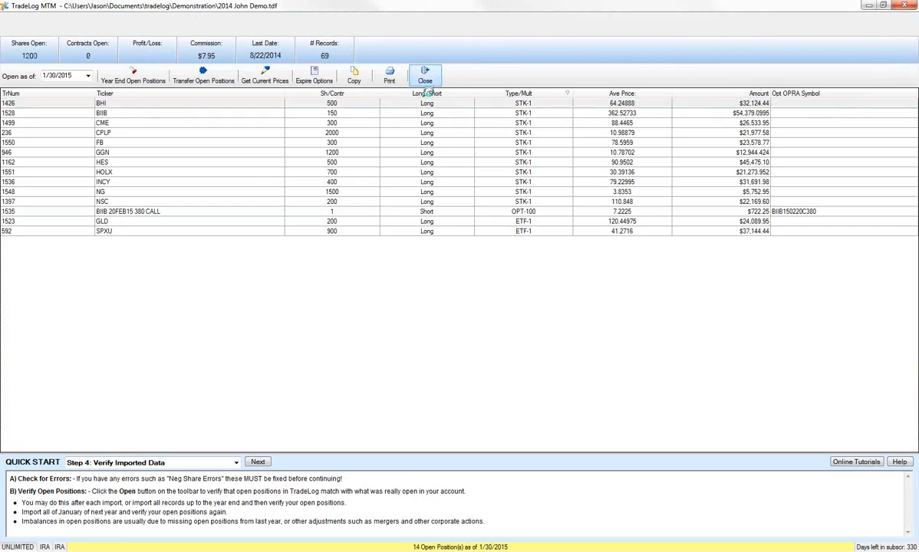
pyautogui.click(50, 37)
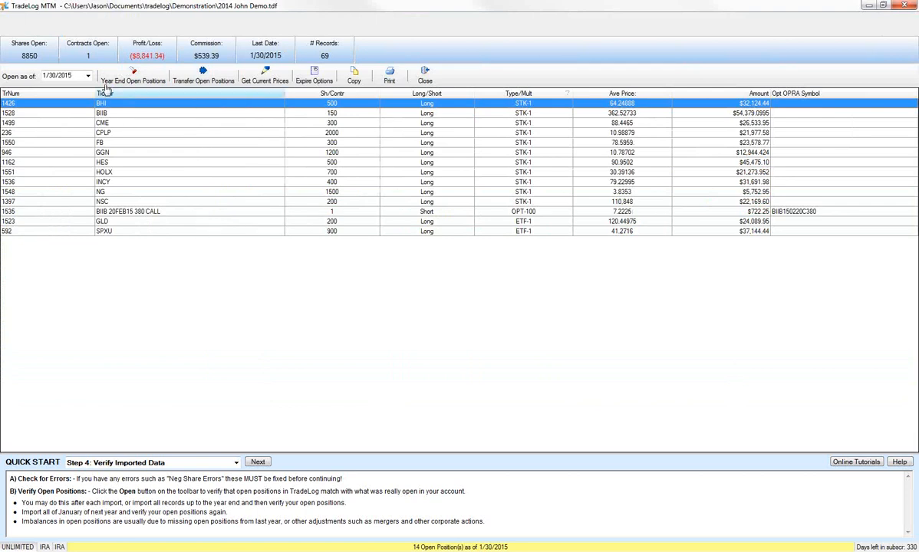
pyautogui.click(120, 79)
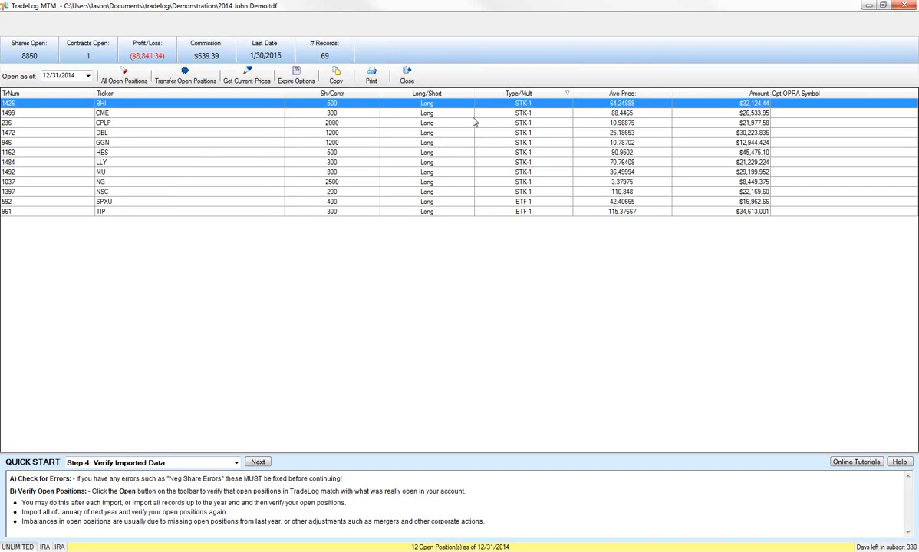
pyautogui.click(408, 77)
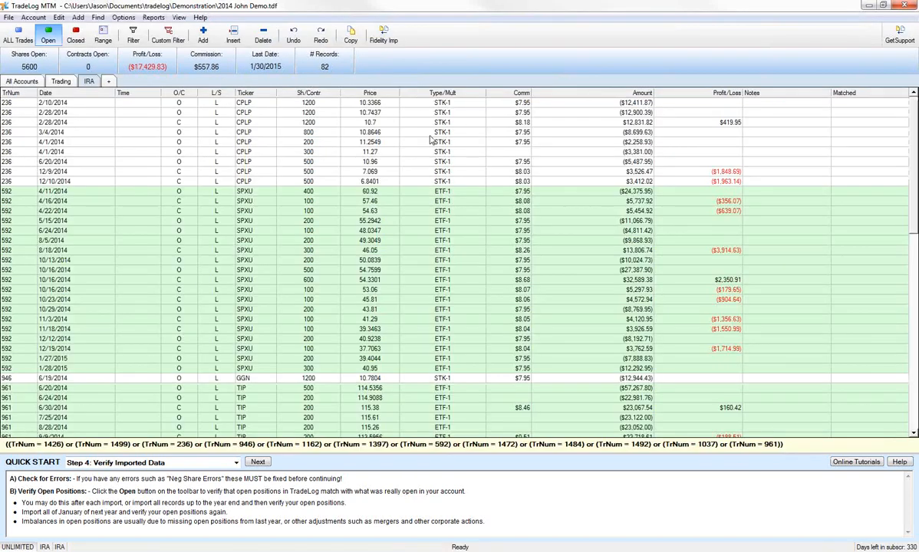
# Exercise the Trading account's BIDU 01AUG14 217.5 PUT option, save the records, and show all of the account's trades
pyautogui.click(55, 81)
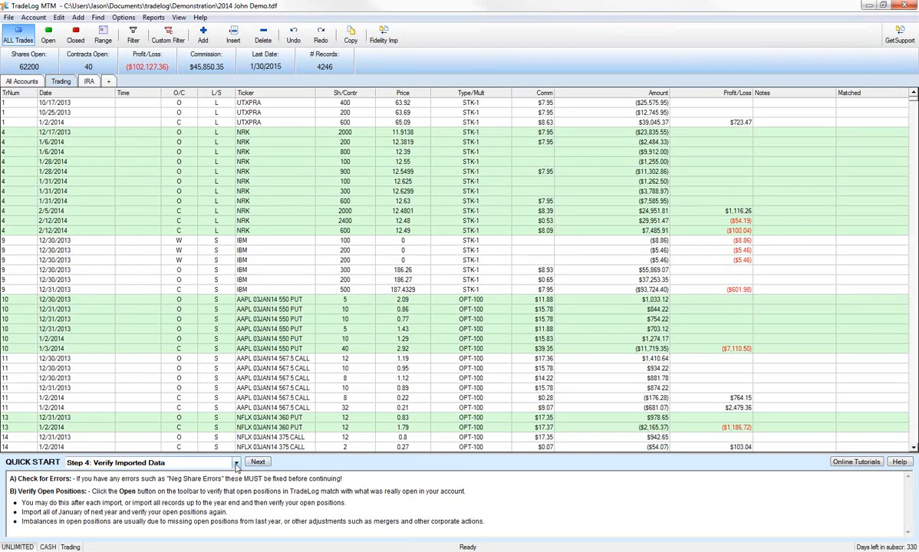
pyautogui.click(236, 463)
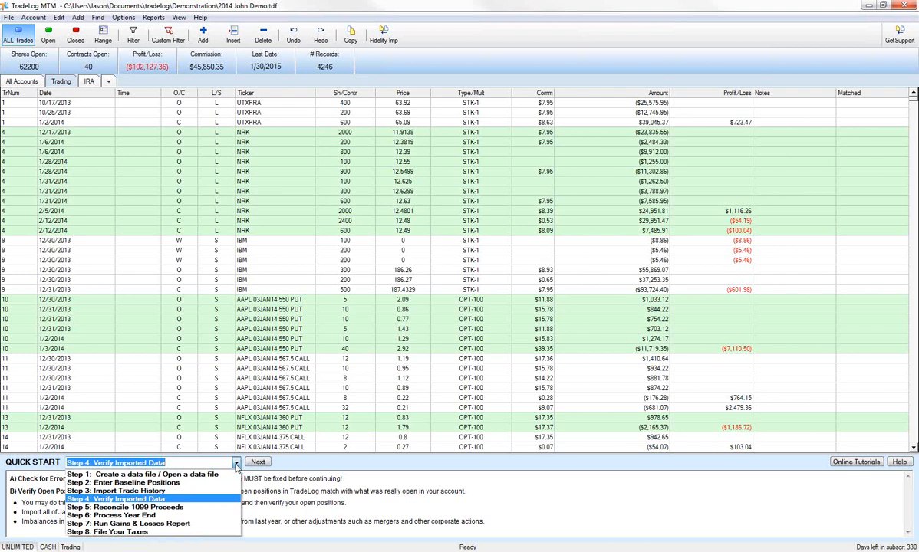
pyautogui.click(236, 463)
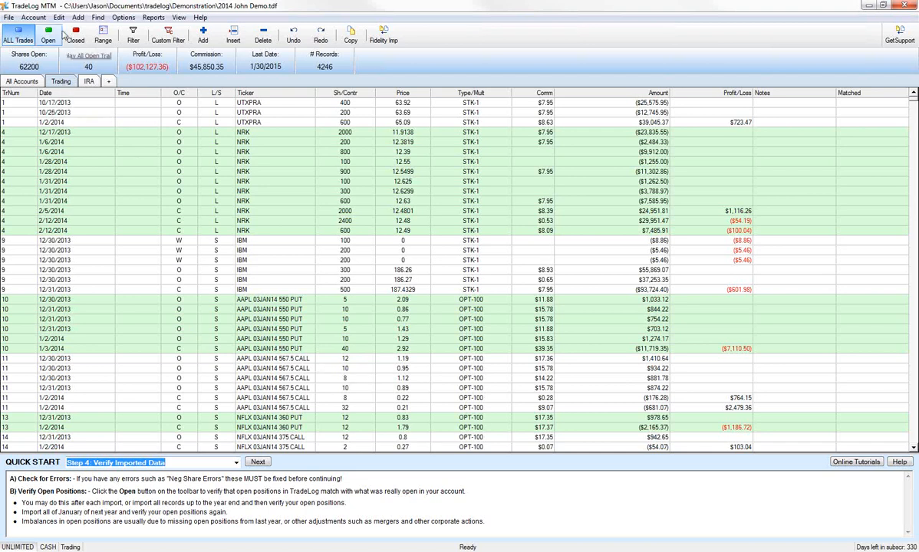
pyautogui.click(59, 18)
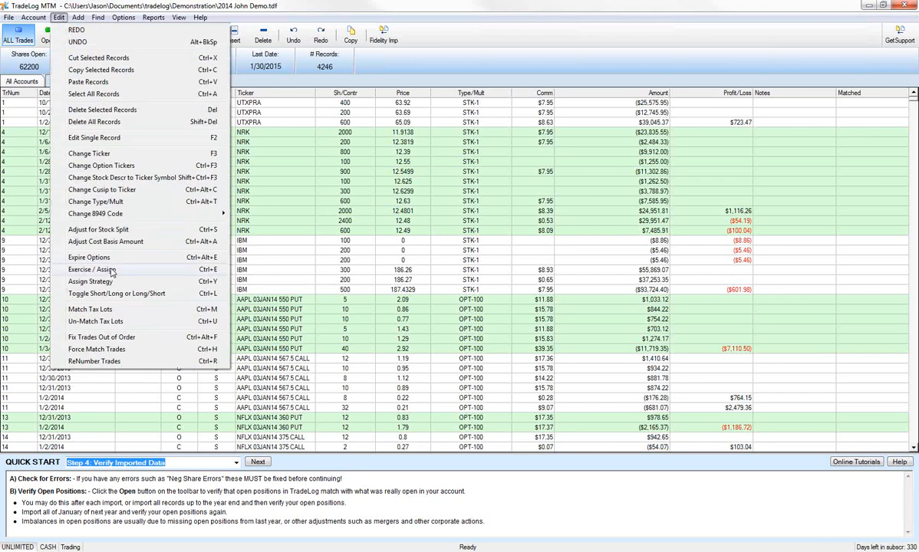
pyautogui.click(112, 271)
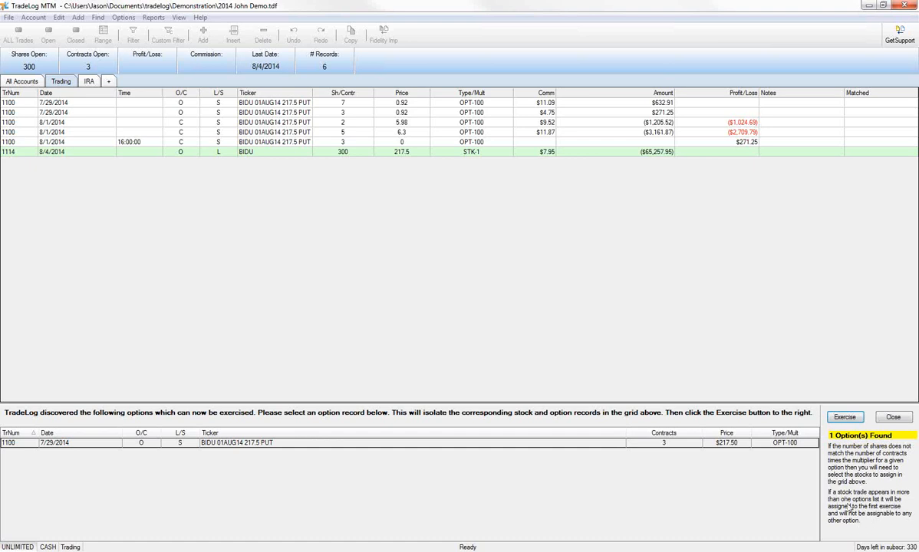
pyautogui.click(844, 418)
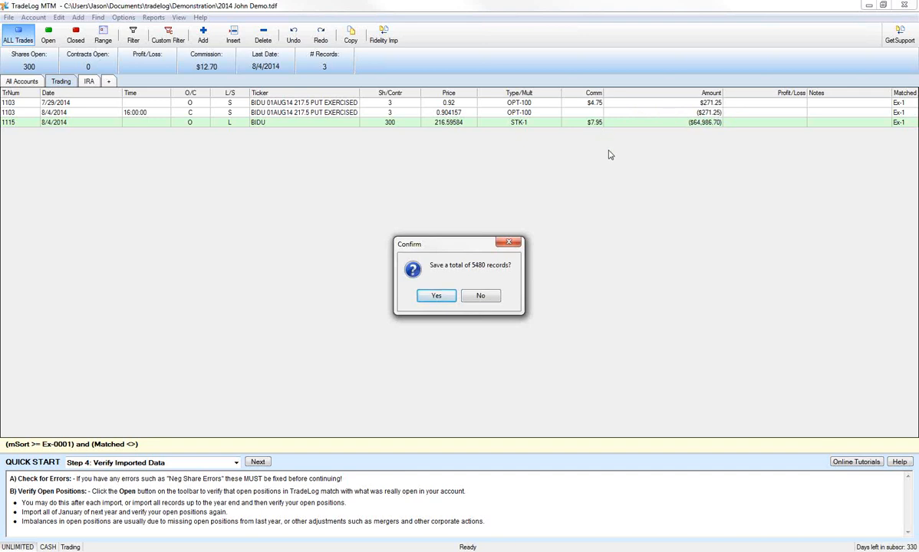
pyautogui.click(450, 300)
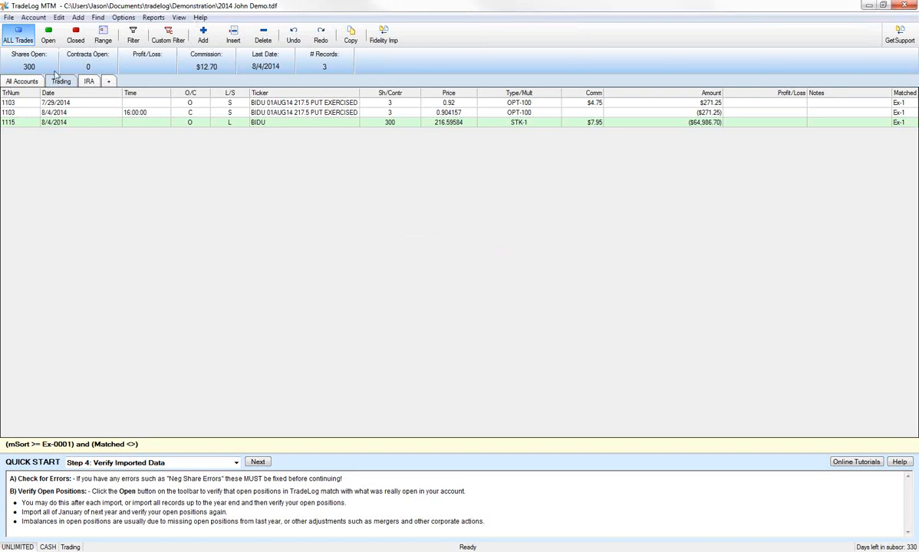
pyautogui.click(17, 37)
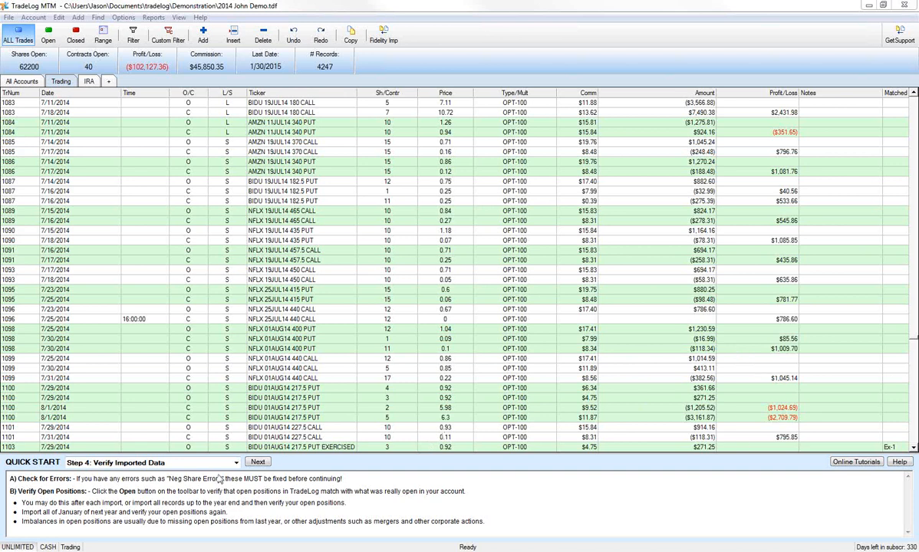
# Go to Quick Start Step 5: Reconcile 1099 Proceeds and open the 1099-B information form for the Trading account
pyautogui.click(236, 464)
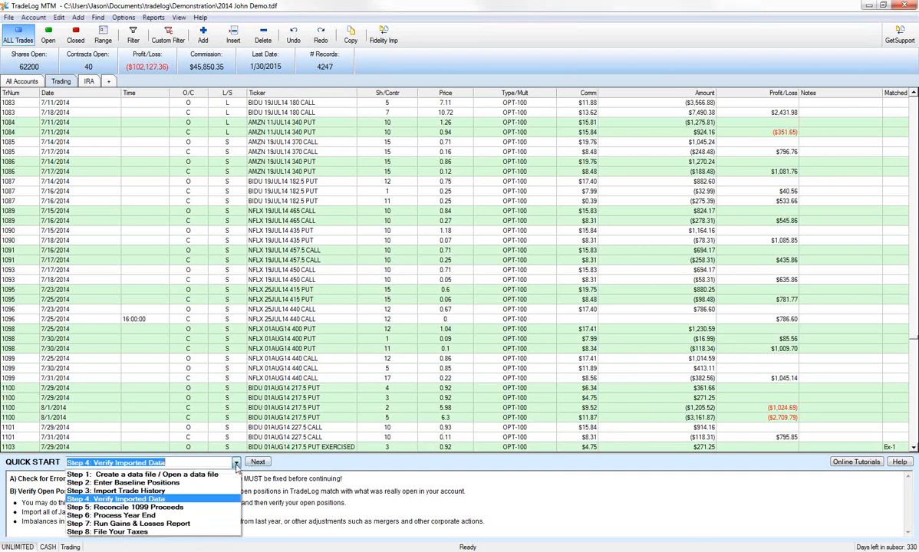
pyautogui.click(222, 508)
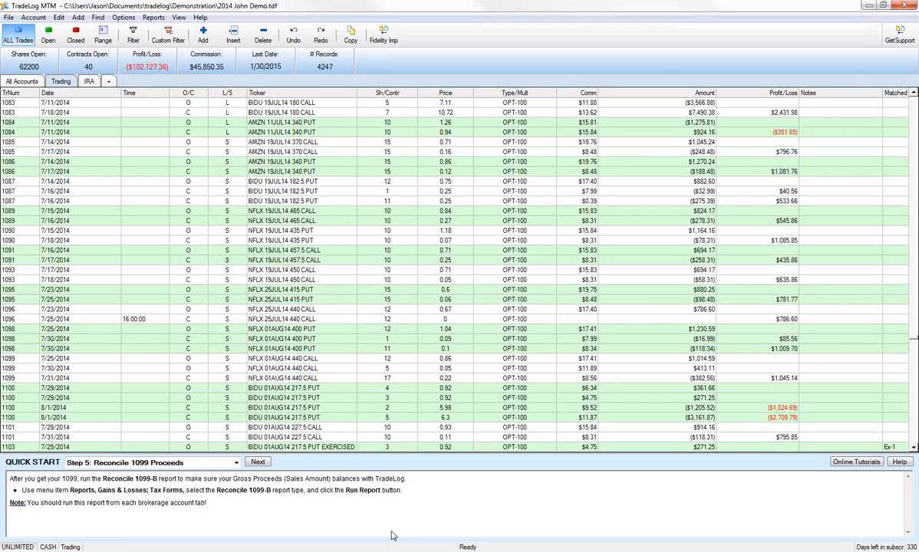
pyautogui.click(153, 18)
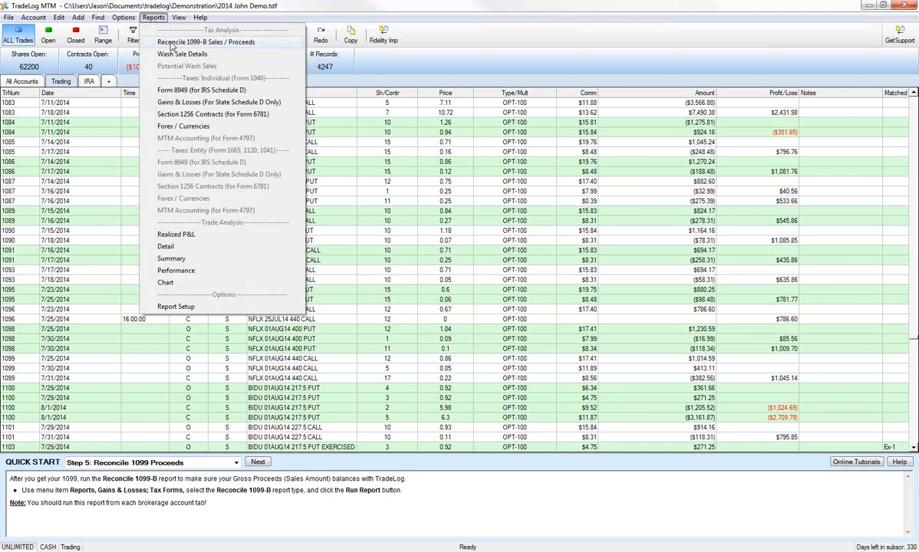
pyautogui.click(172, 44)
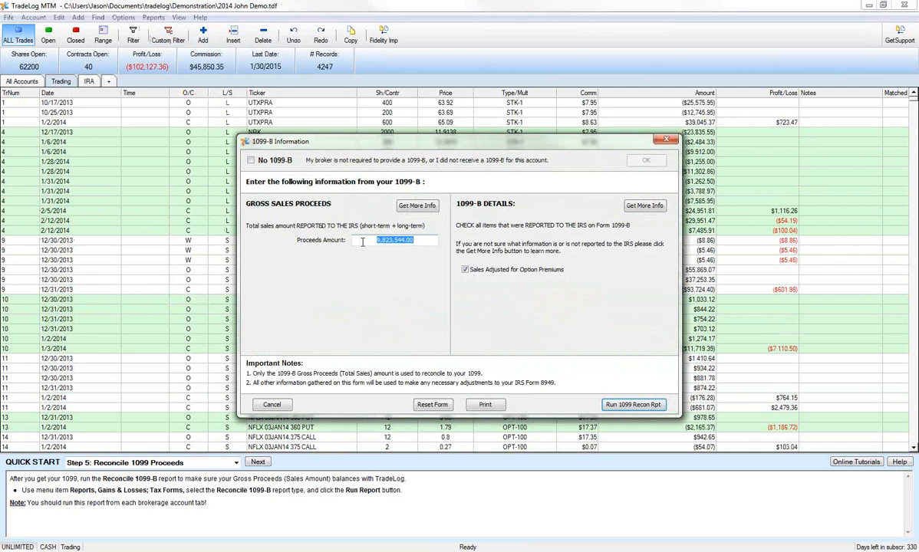
pyautogui.moveTo(341, 146); pyautogui.dragTo(323, 142)
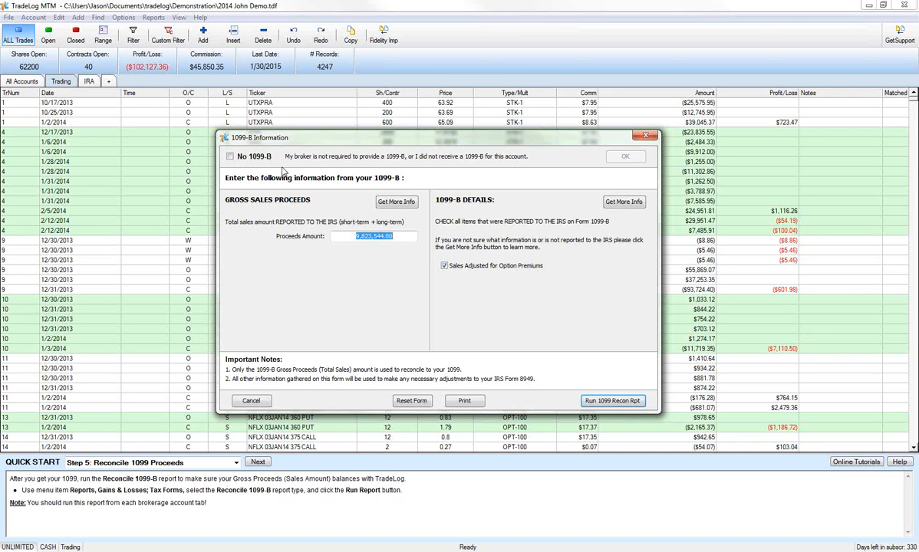
# Examine the No 1099-B option and read the user guide's Reconcile 1099 Proceeds topic through the gross proceeds help
pyautogui.click(231, 157)
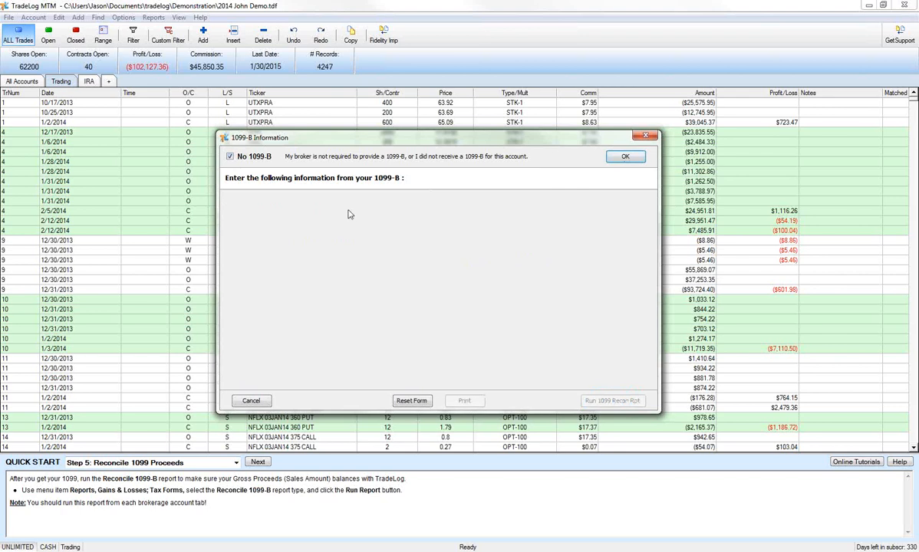
pyautogui.click(230, 158)
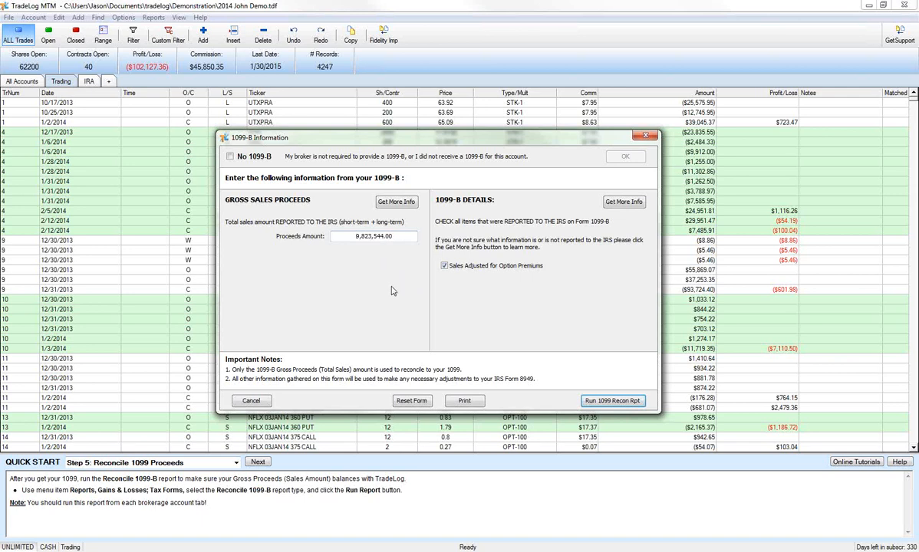
pyautogui.click(393, 203)
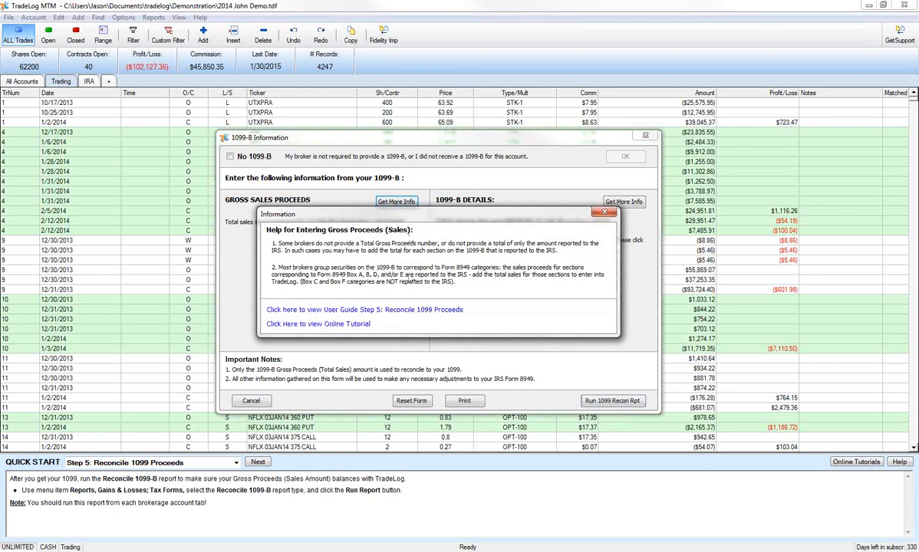
pyautogui.click(402, 311)
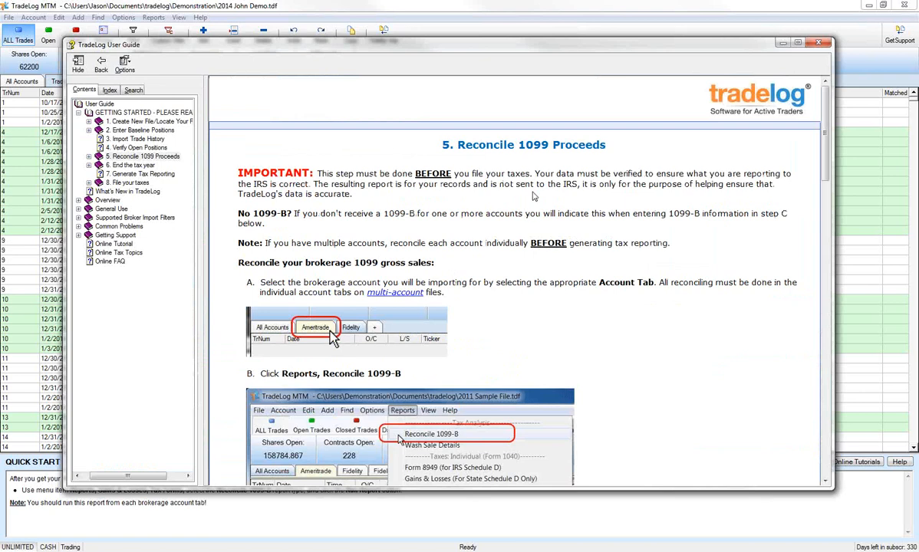
pyautogui.scroll(-10, 534, 196)
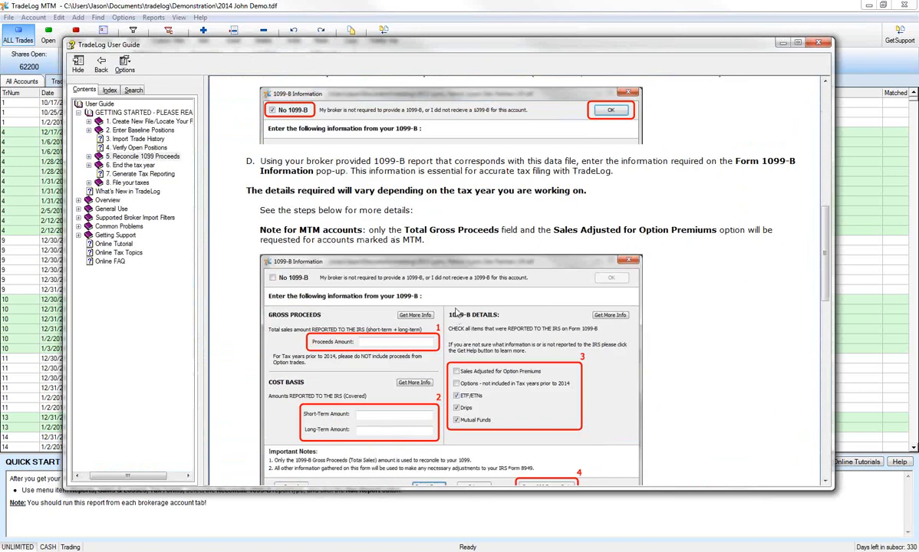
pyautogui.scroll(-10, 457, 312)
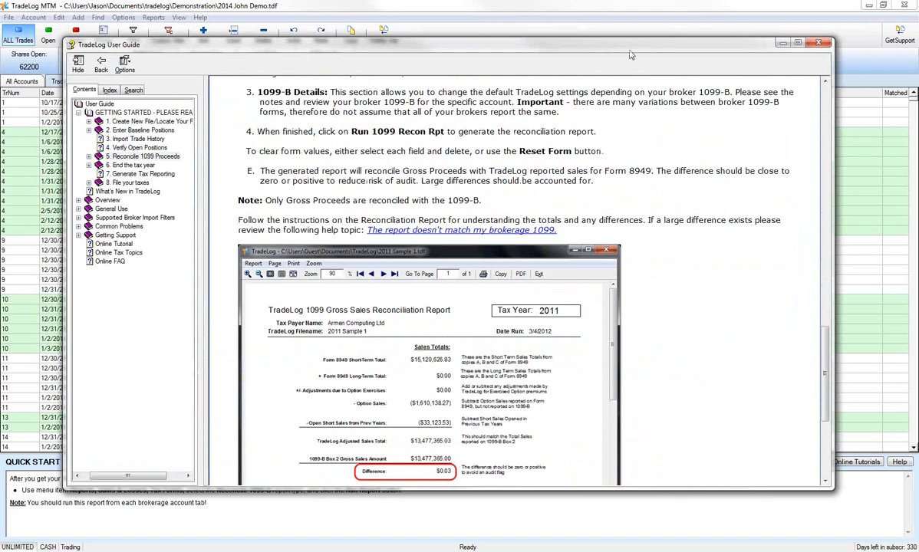
pyautogui.click(782, 42)
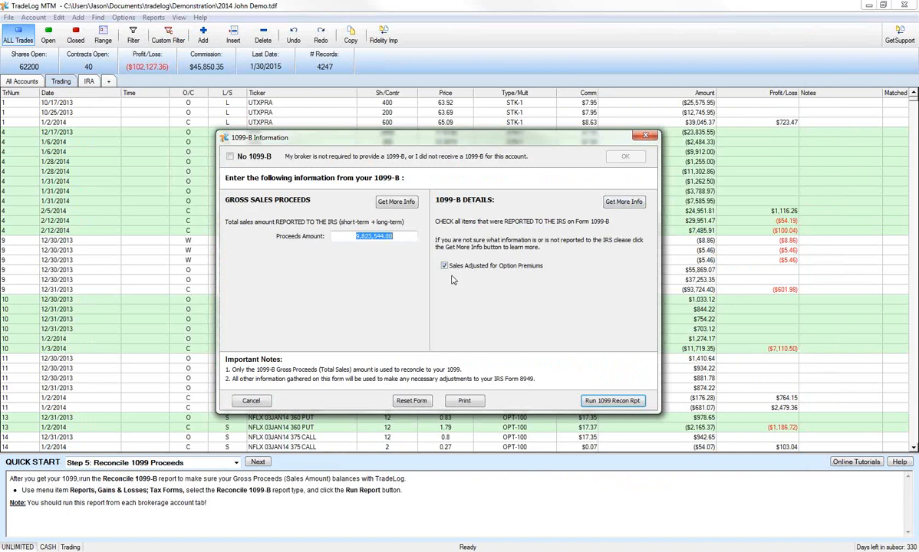
# Run the Trading account's 1099 reconciliation report using the proceeds amount already in the form
pyautogui.click(400, 236)
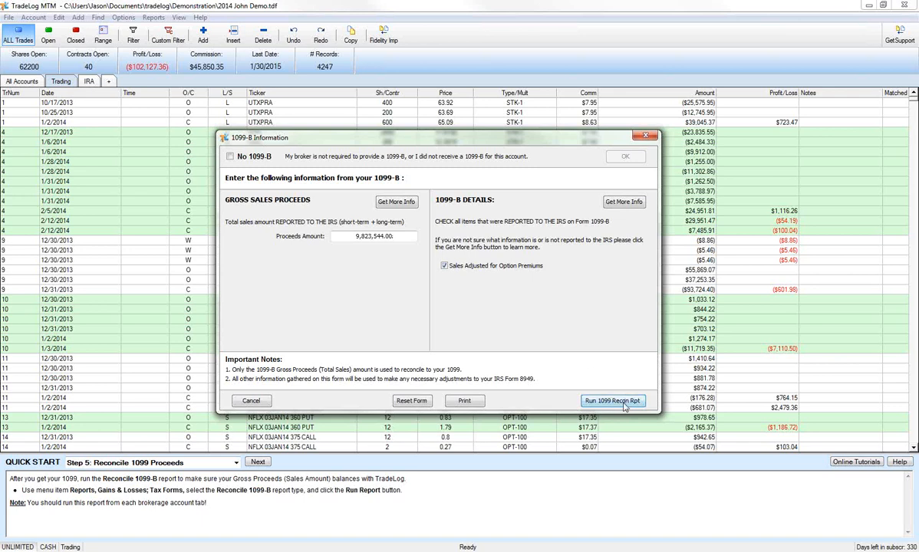
pyautogui.click(624, 406)
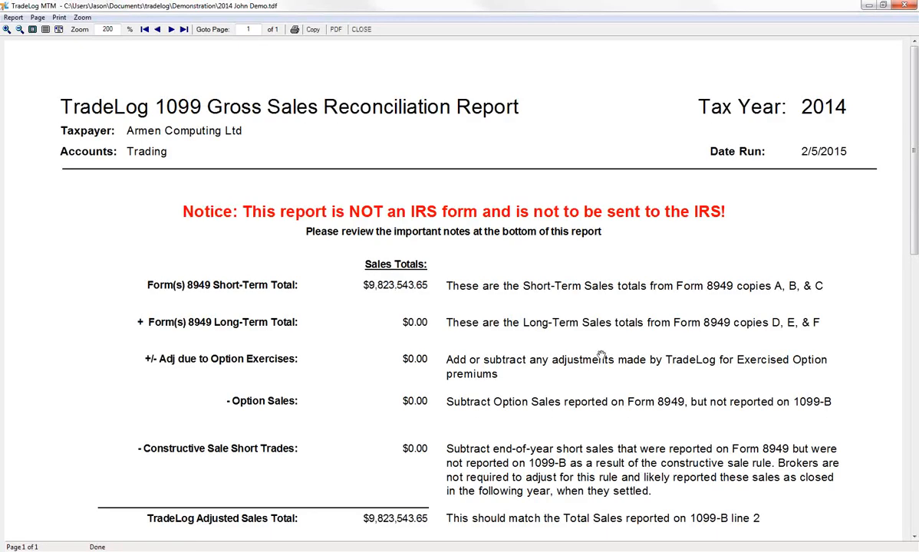
# Review the reconciliation report's sales totals, 1099-B difference and important notes, and close the report
pyautogui.scroll(-3, 603, 355)
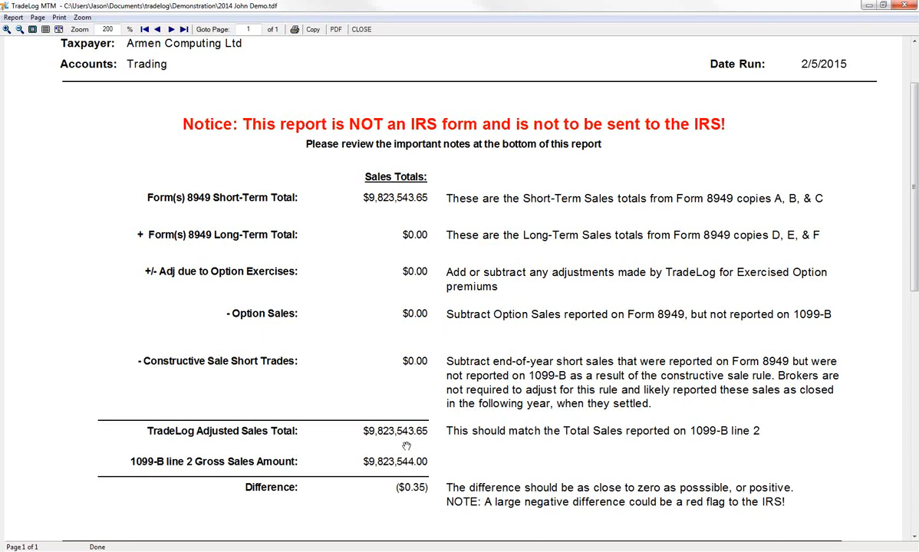
pyautogui.scroll(-2, 390, 442)
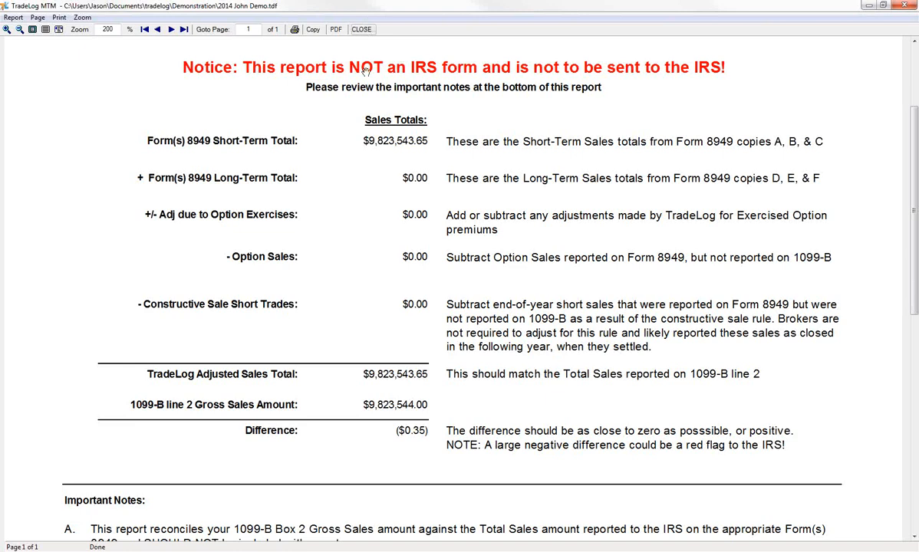
pyautogui.scroll(-3, 565, 415)
pyautogui.scroll(-2, 565, 415)
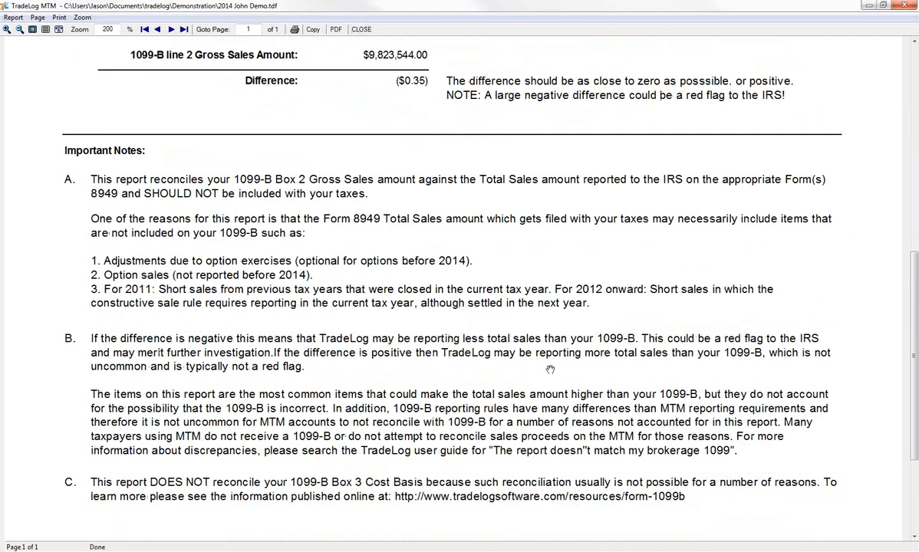
pyautogui.scroll(-1, 485, 408)
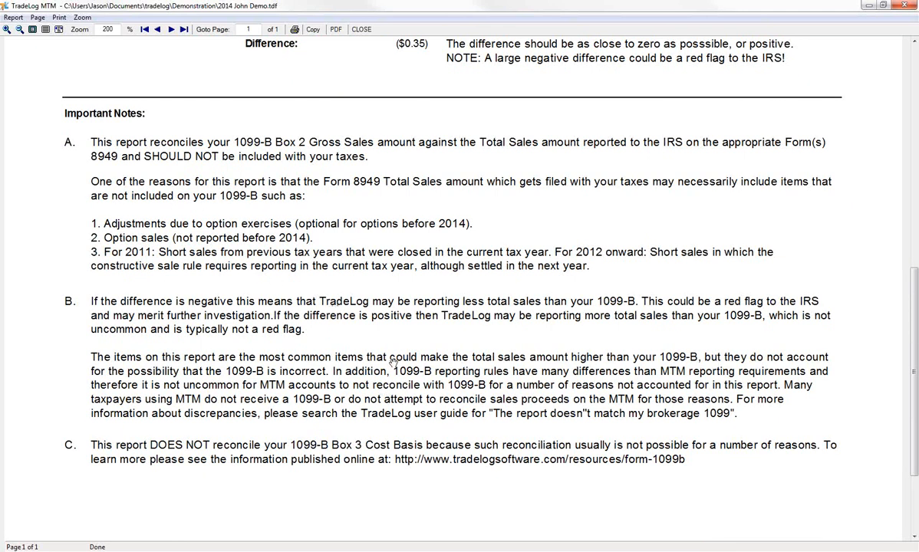
pyautogui.scroll(5, 395, 364)
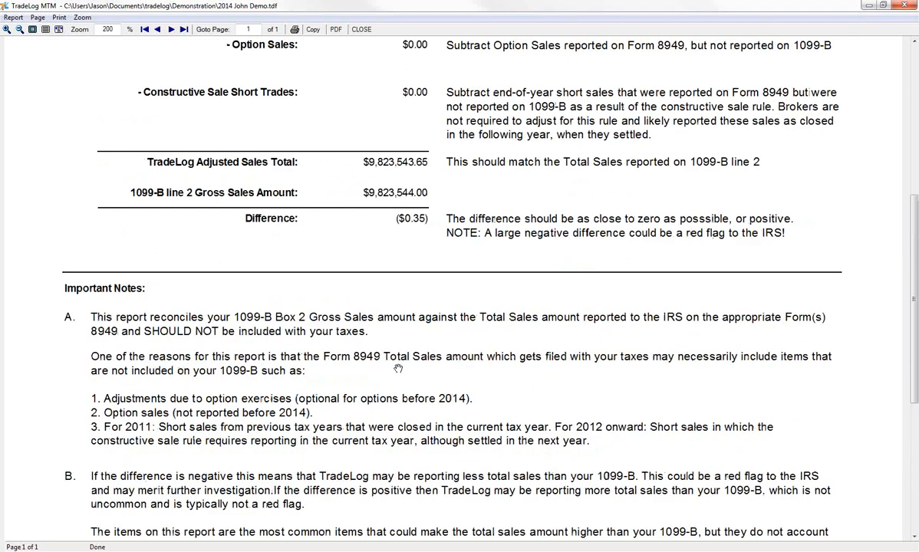
pyautogui.scroll(3, 397, 367)
pyautogui.scroll(4, 698, 197)
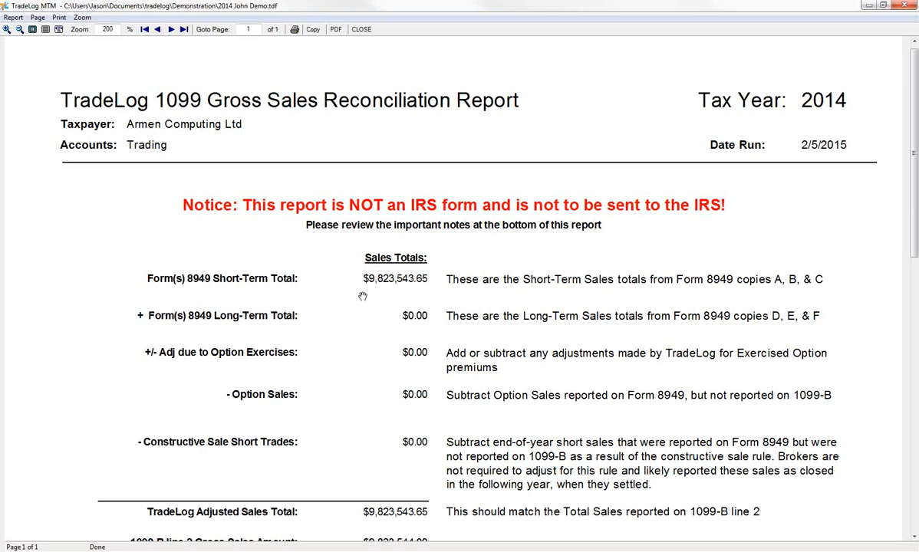
pyautogui.scroll(-3, 419, 356)
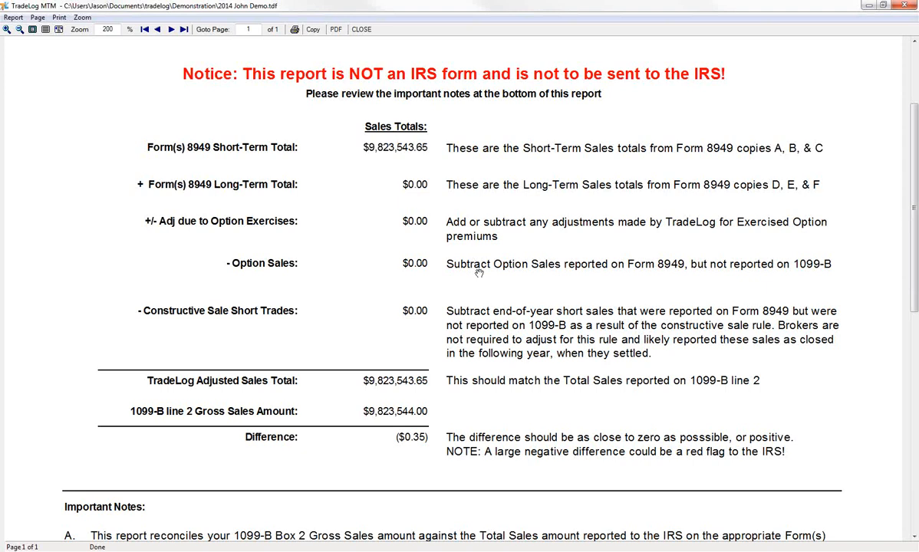
pyautogui.click(358, 29)
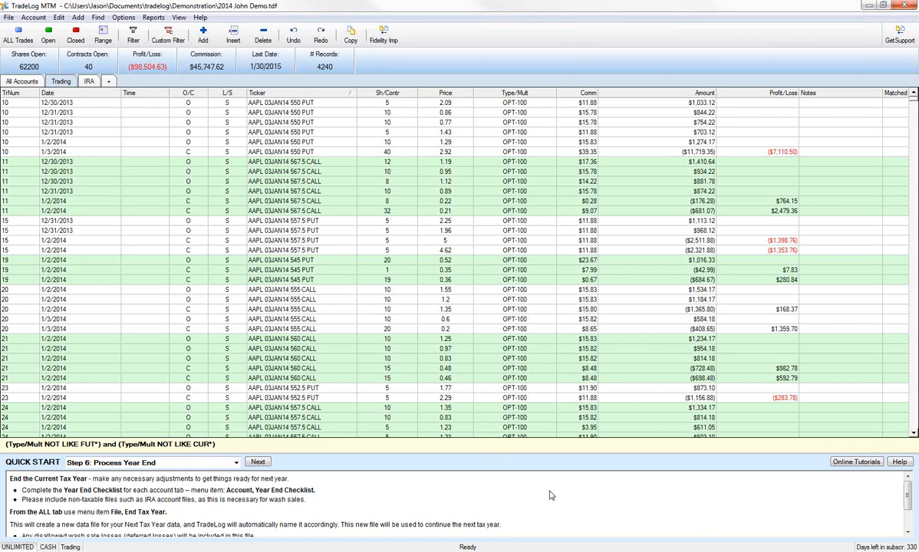
# Check which reports are available for the IRA account and compare the Trading account's records with the combined All Accounts view
pyautogui.click(84, 80)
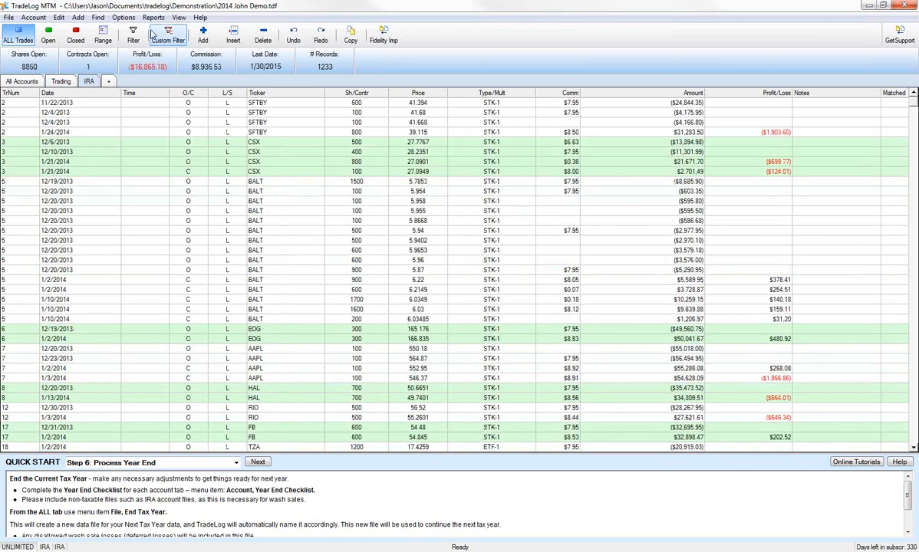
pyautogui.click(152, 18)
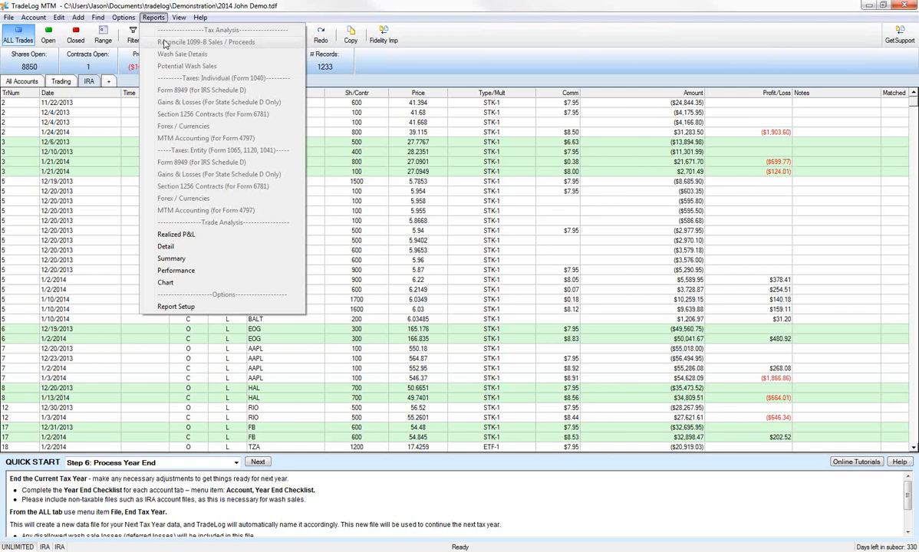
pyautogui.click(154, 18)
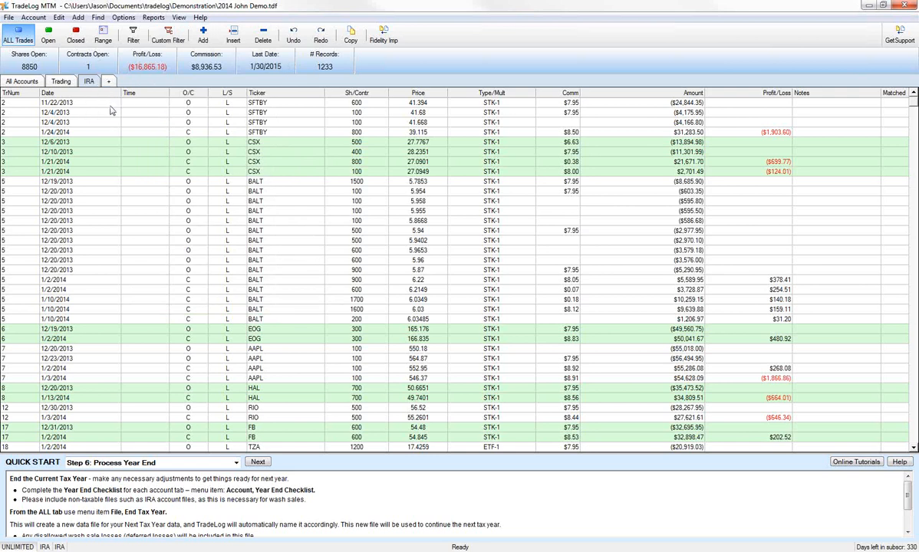
pyautogui.click(71, 83)
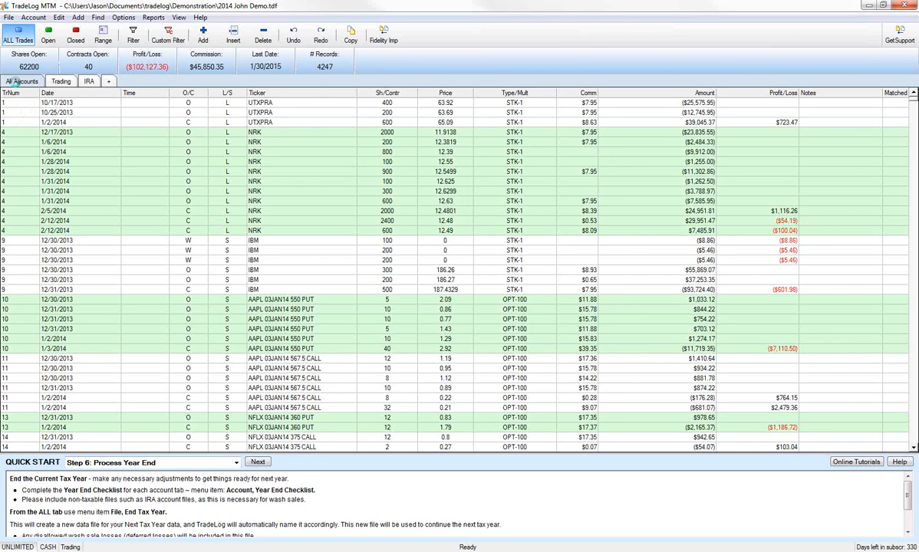
pyautogui.click(21, 81)
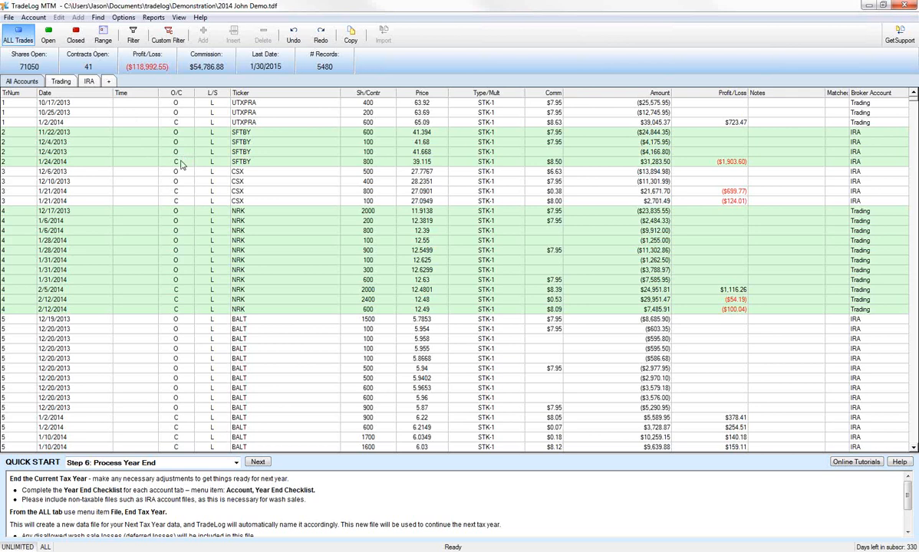
pyautogui.click(62, 82)
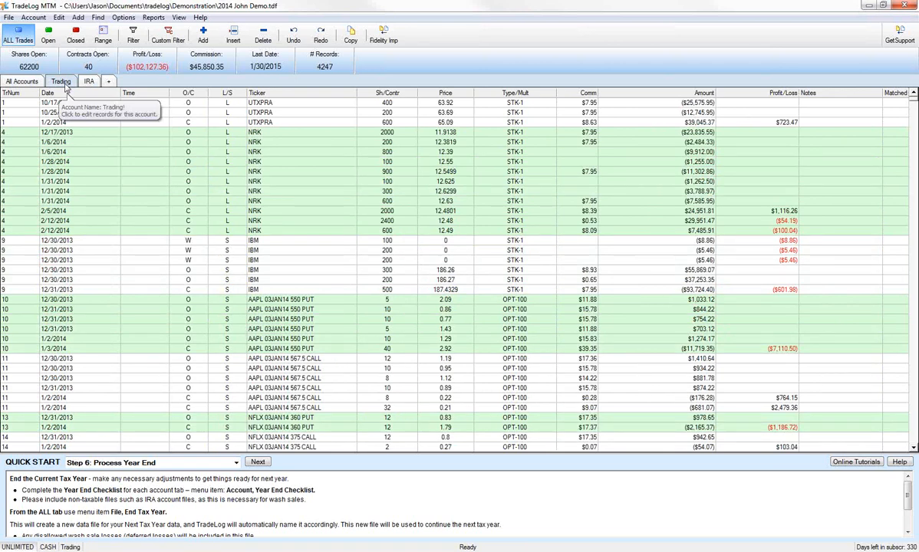
# Run the individual Form 8949 report for all accounts, covering 1/1/2014 to 12/31/2014 and including the 1099-B differences statement
pyautogui.click(34, 81)
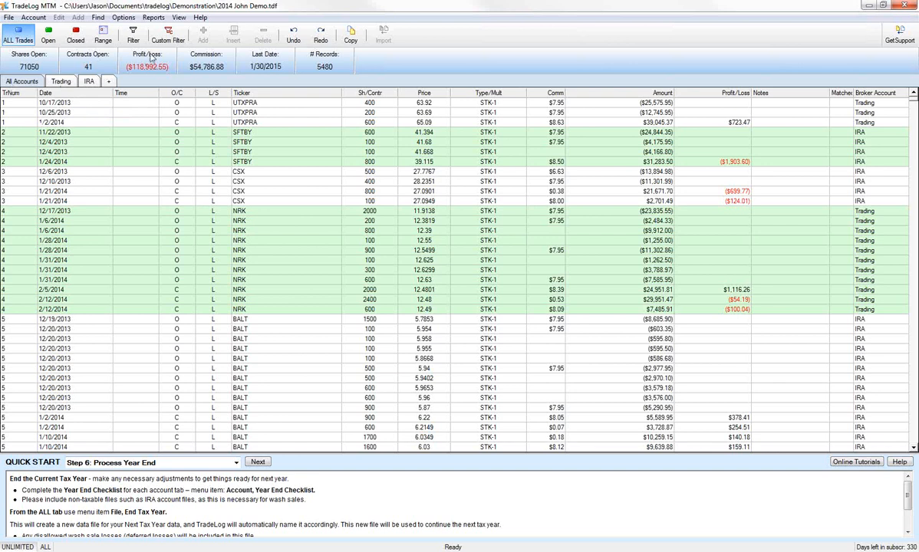
pyautogui.click(153, 18)
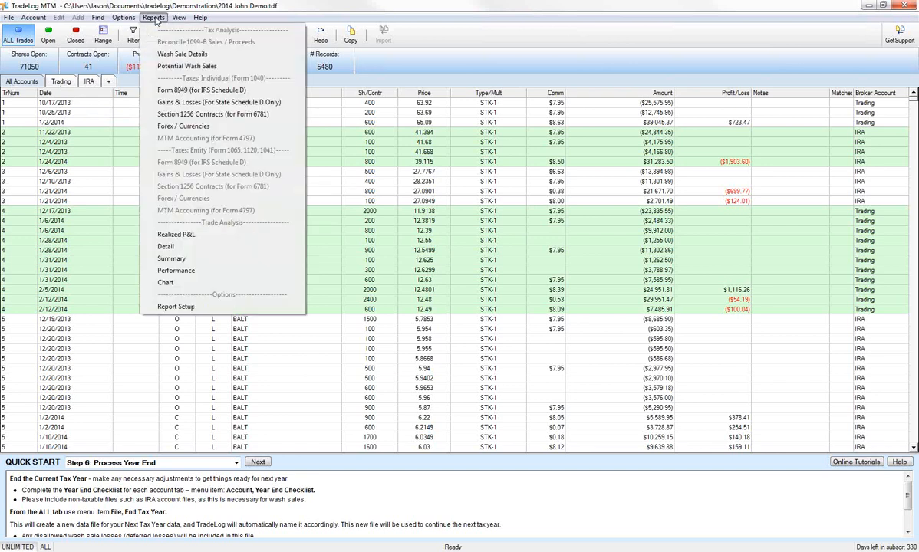
pyautogui.click(176, 92)
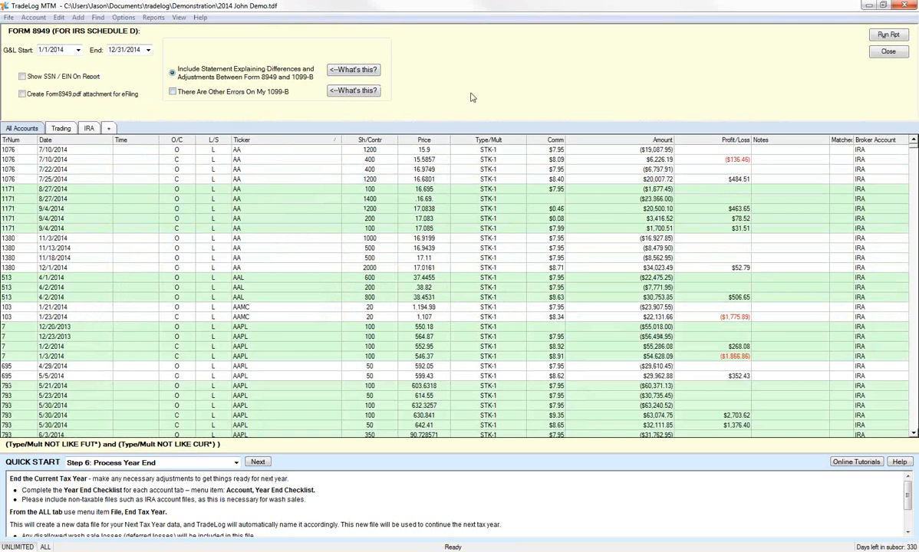
pyautogui.click(890, 38)
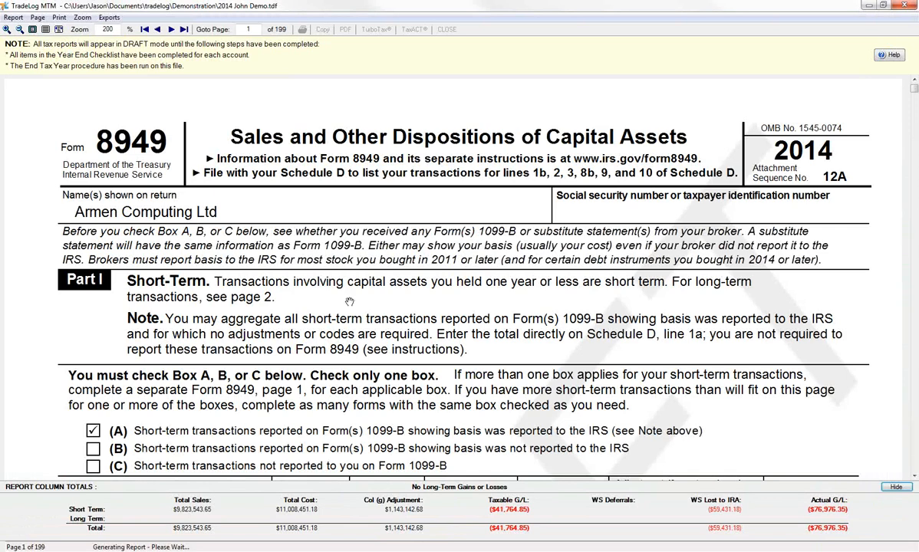
# Examine the draft Form 8949's short-term transactions and adjustment columns, close the report and acknowledge the Section 1256 notice
pyautogui.scroll(-3, 360, 307)
pyautogui.scroll(-3, 273, 398)
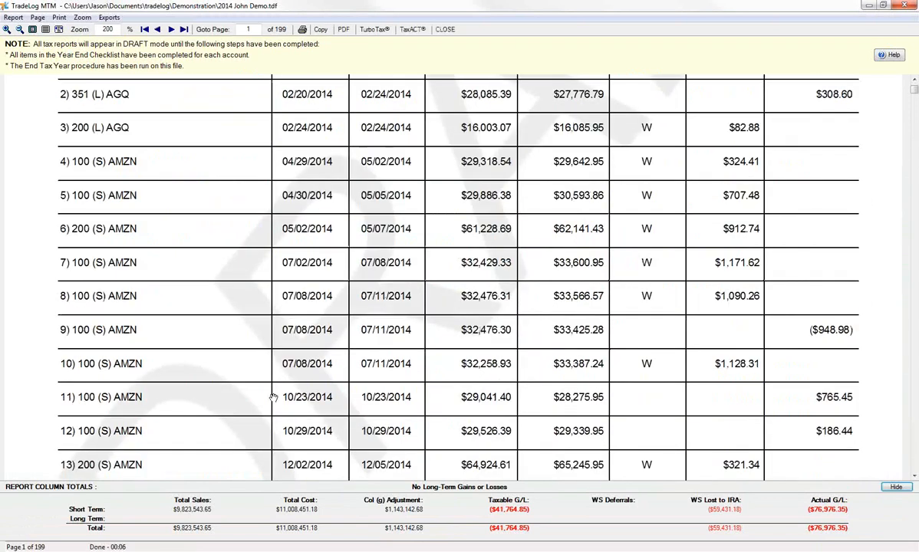
pyautogui.scroll(6, 379, 217)
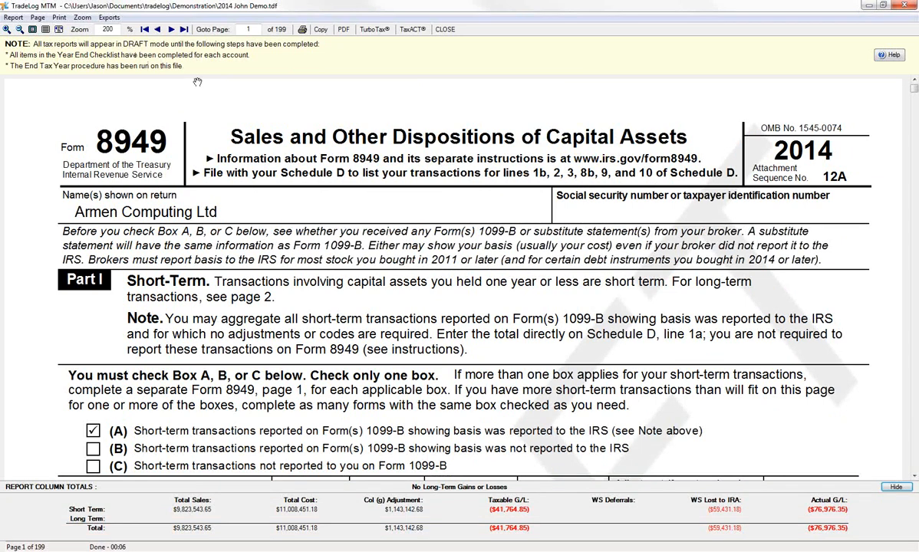
pyautogui.scroll(-5, 262, 283)
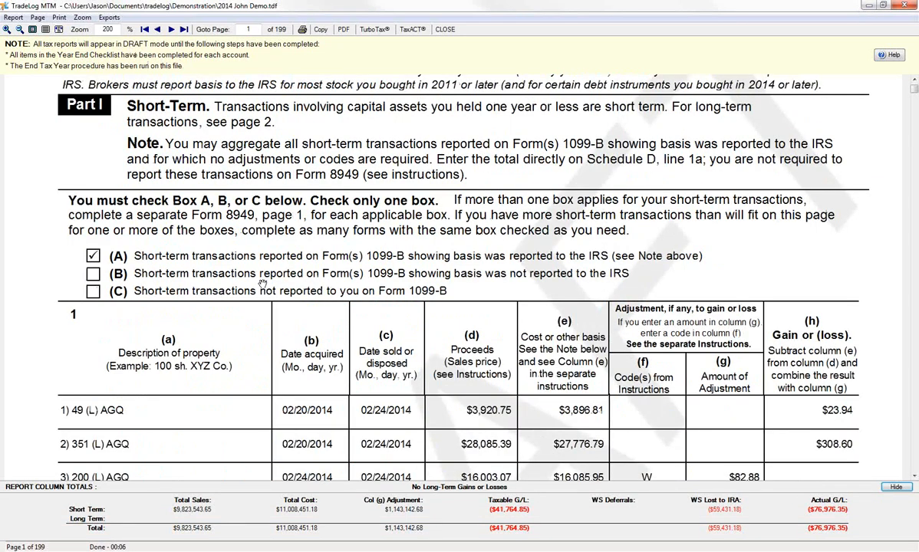
pyautogui.scroll(-3, 245, 267)
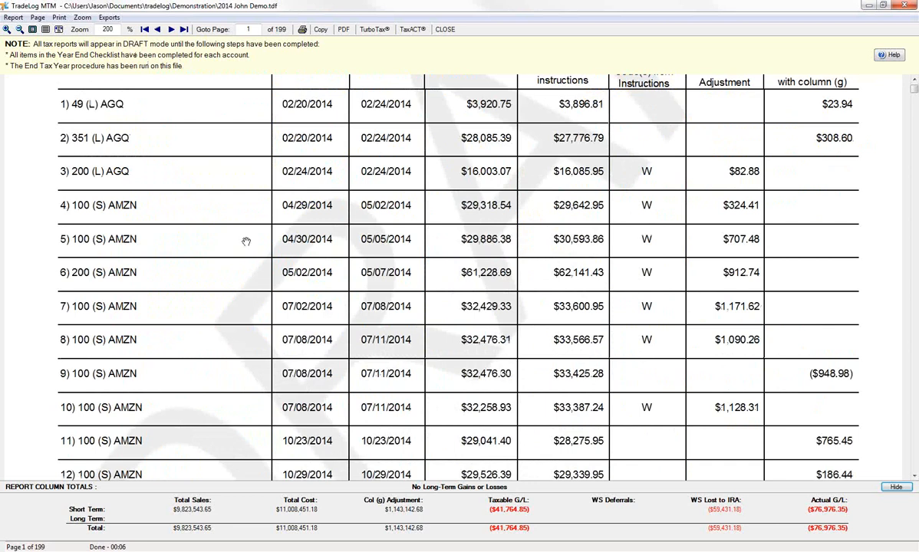
pyautogui.scroll(-3, 272, 253)
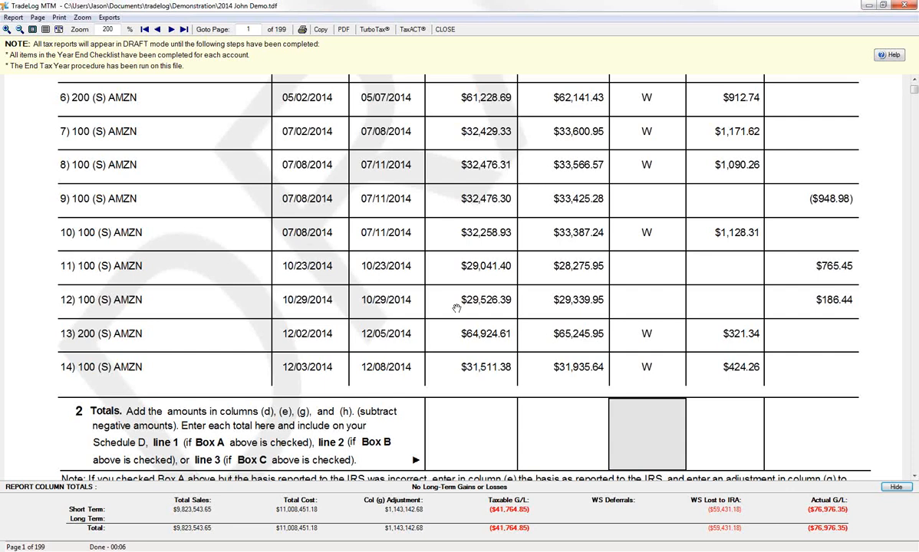
pyautogui.scroll(3, 452, 355)
pyautogui.scroll(8, 451, 355)
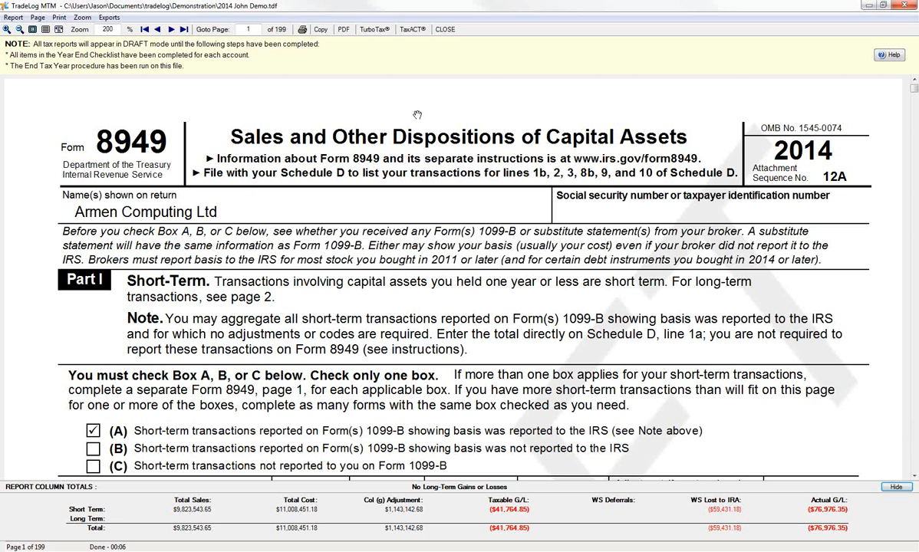
pyautogui.click(444, 29)
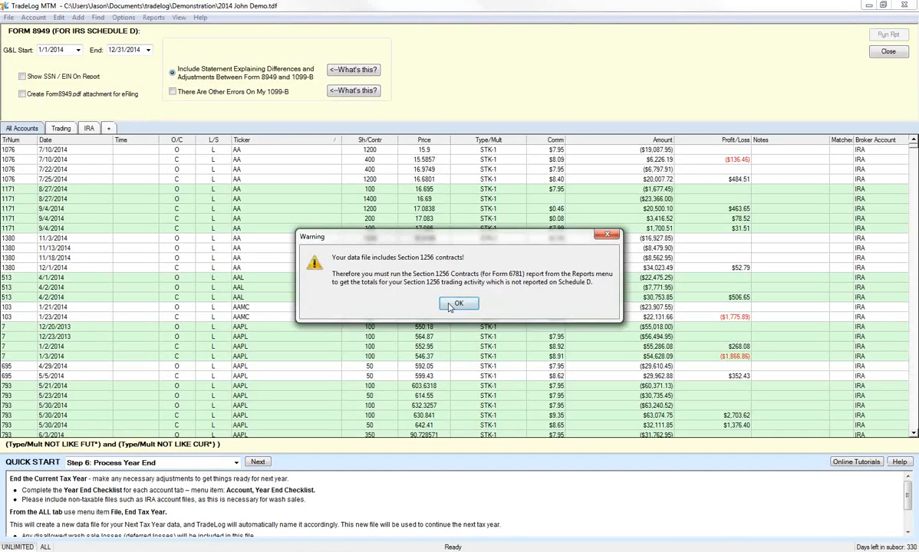
pyautogui.click(452, 305)
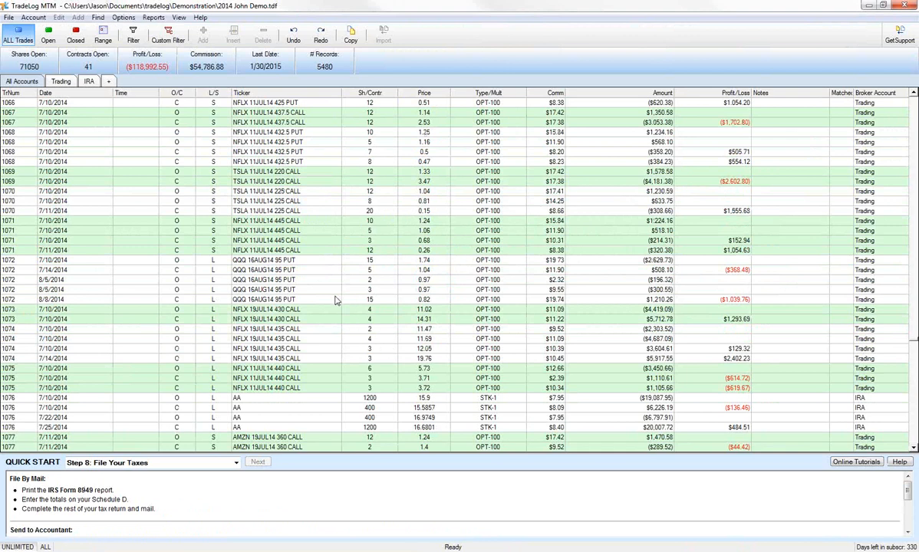
# Go to Quick Start Step 6: Process Year End and open the Trading account's Year End Checklist
pyautogui.click(236, 463)
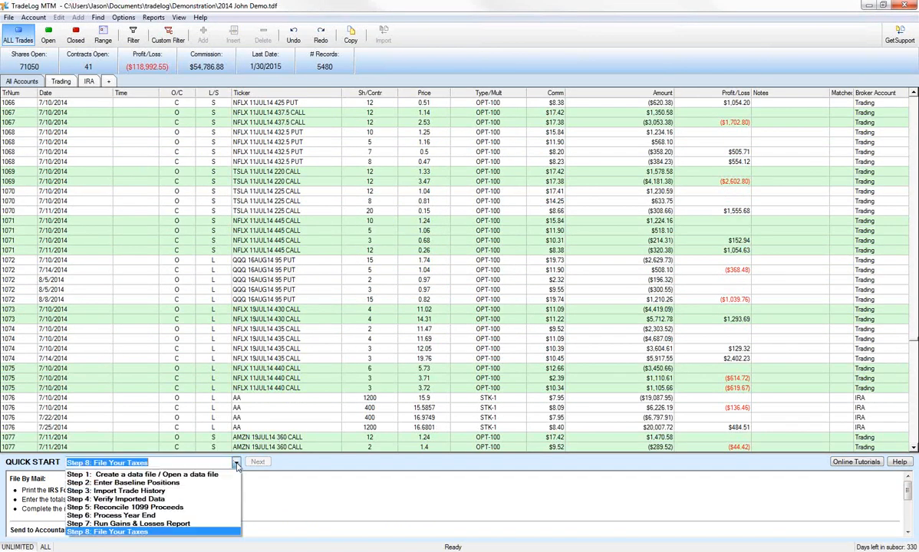
pyautogui.click(207, 515)
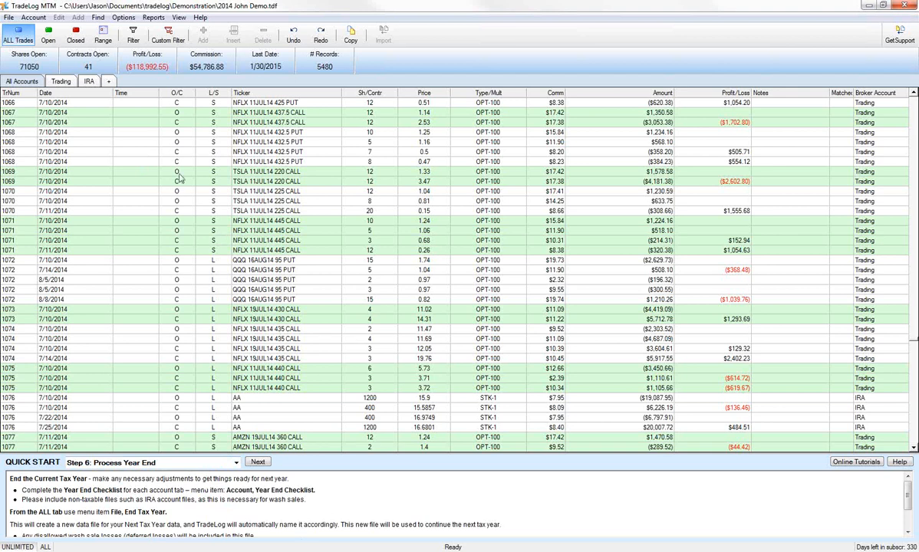
pyautogui.click(67, 83)
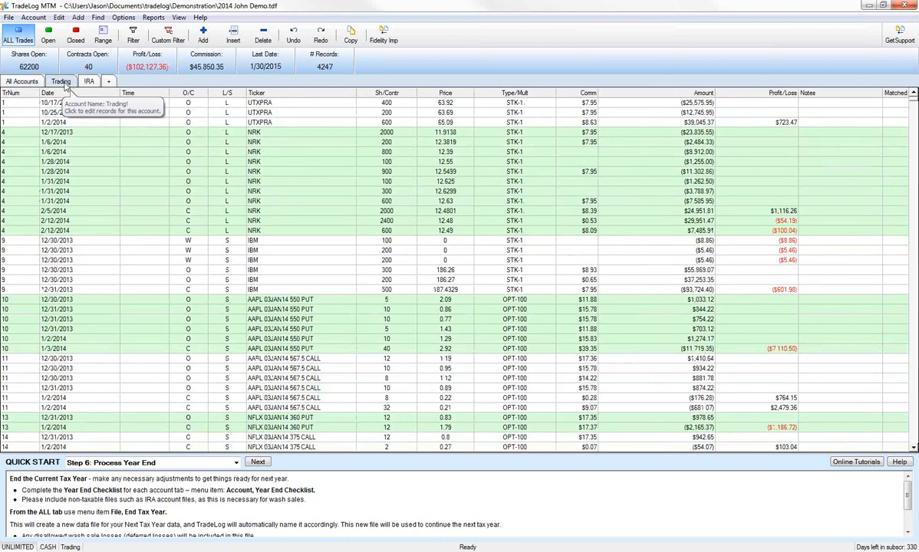
pyautogui.rightClick(66, 86)
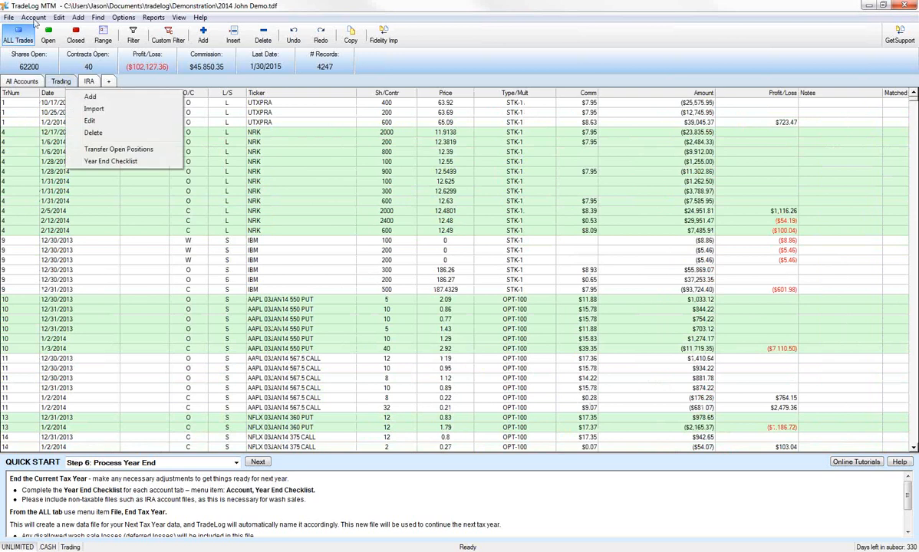
pyautogui.click(33, 18)
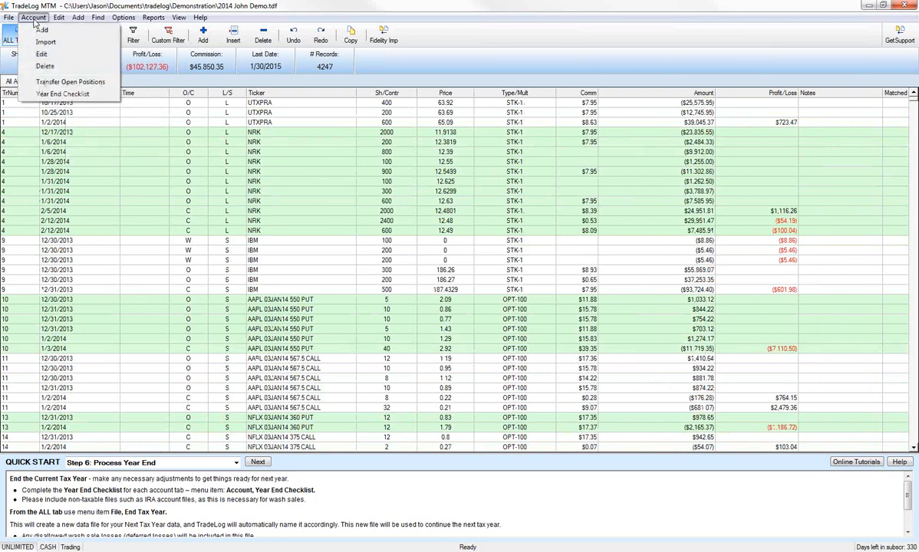
pyautogui.click(63, 93)
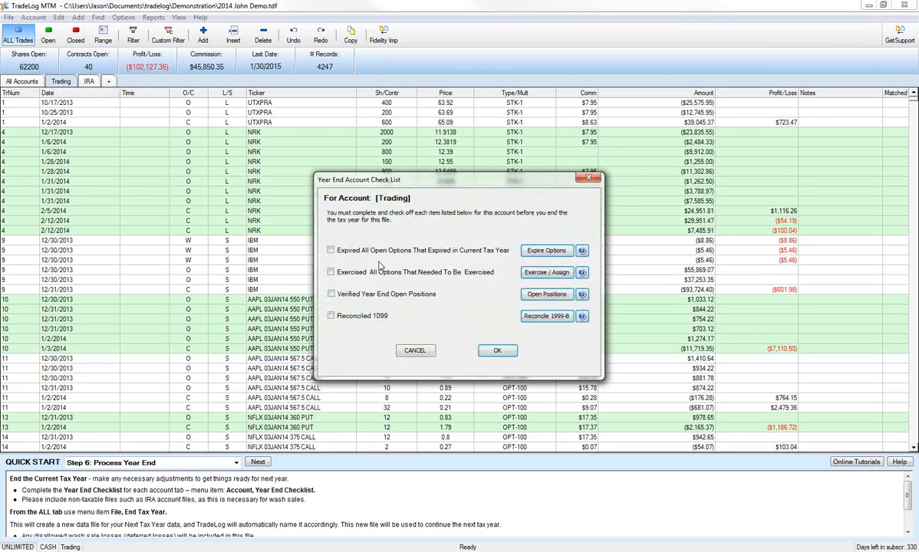
# Mark the Trading checklist's expired options, exercised options, year-end open positions and reconciled 1099 items as complete, and save it
pyautogui.click(341, 251)
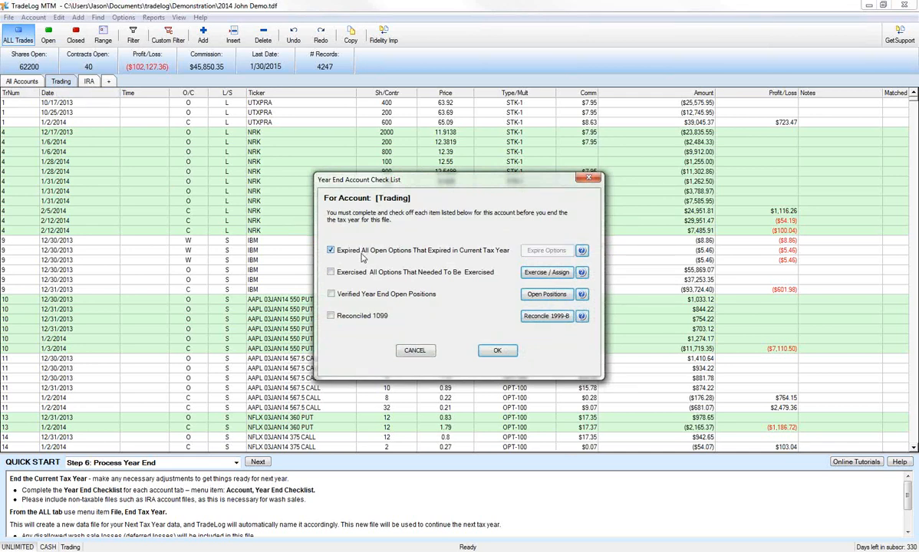
pyautogui.click(347, 275)
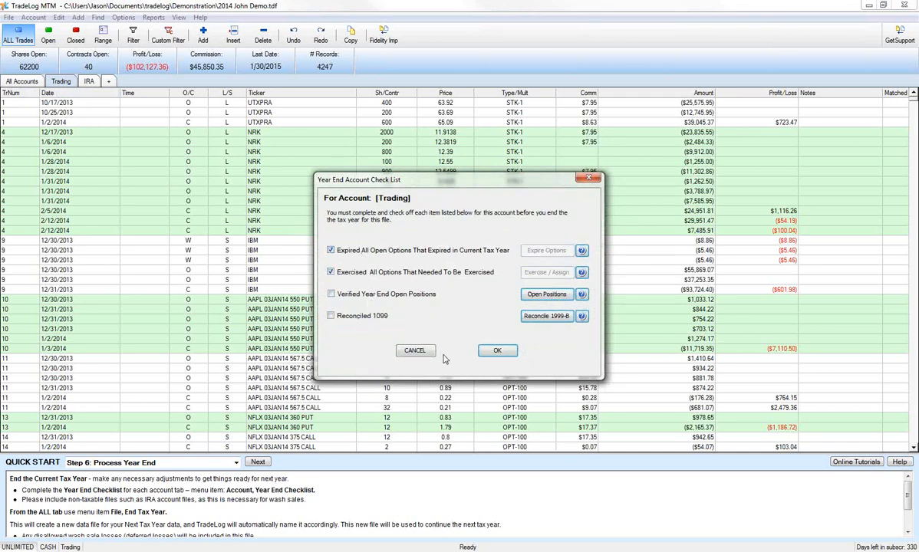
pyautogui.click(342, 294)
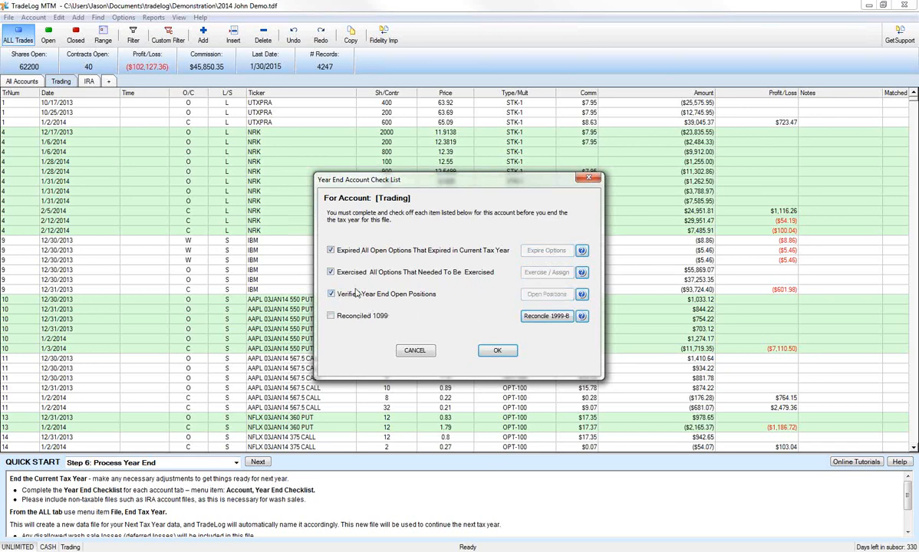
pyautogui.click(333, 317)
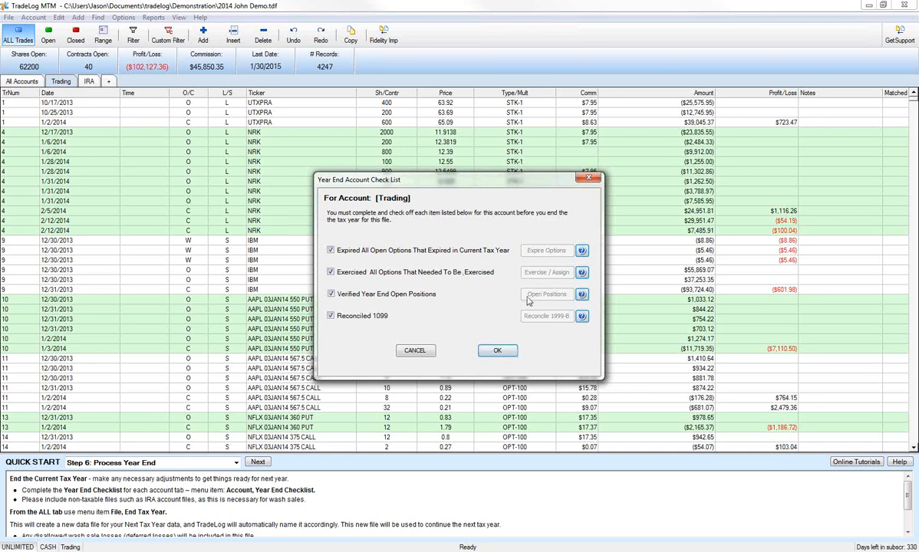
pyautogui.click(514, 351)
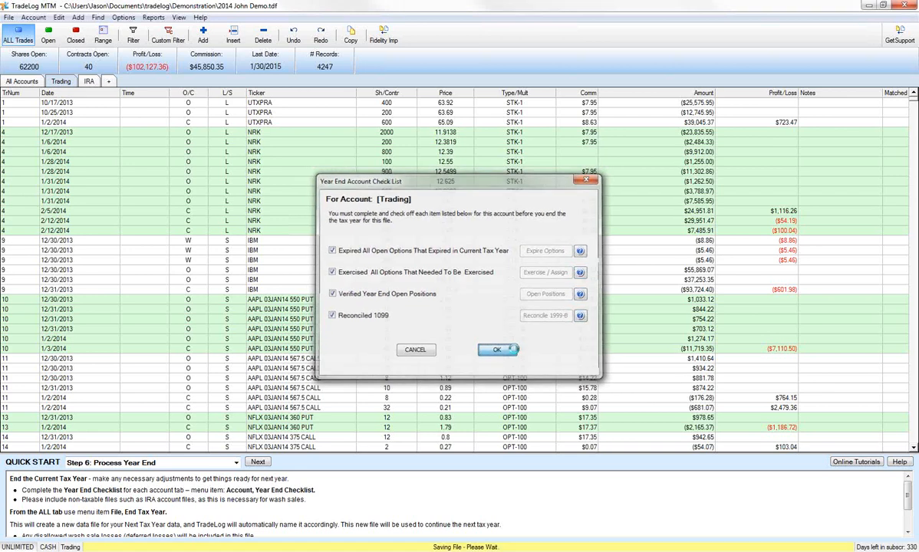
# Complete the IRA account's Year End Checklist by marking expired options, exercised options and verified year-end open positions
pyautogui.click(89, 83)
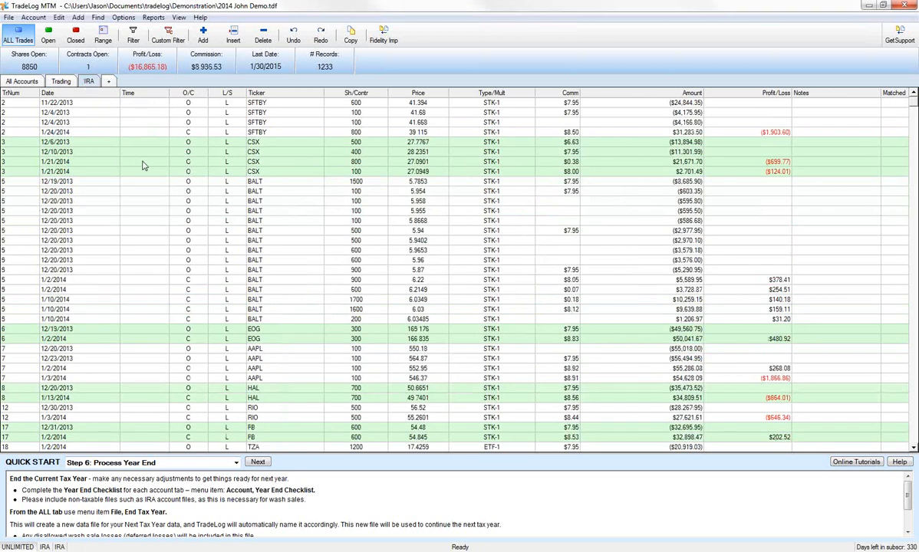
pyautogui.click(33, 17)
pyautogui.click(61, 93)
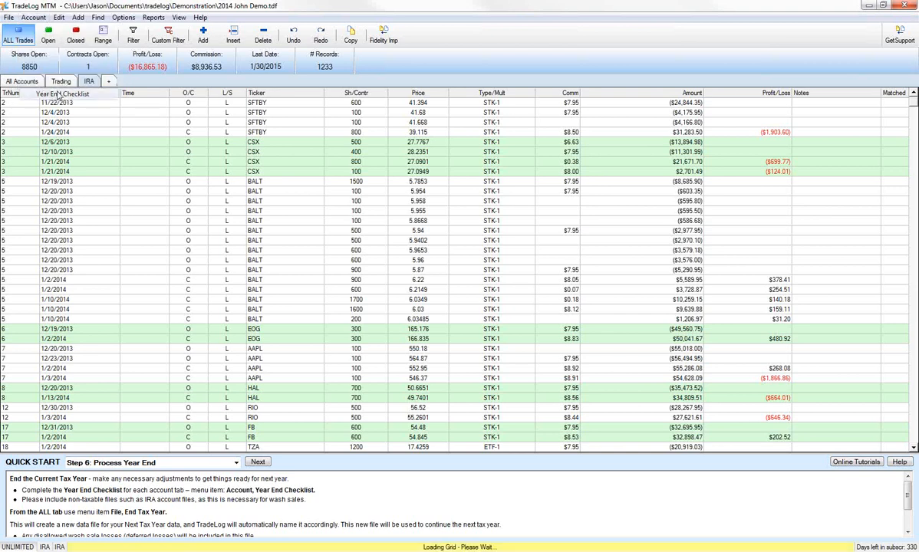
pyautogui.click(365, 252)
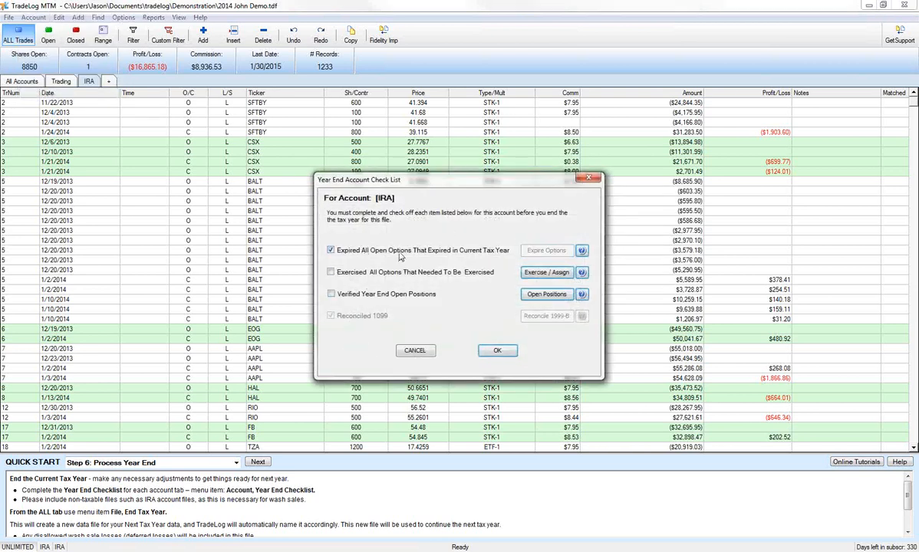
pyautogui.click(388, 271)
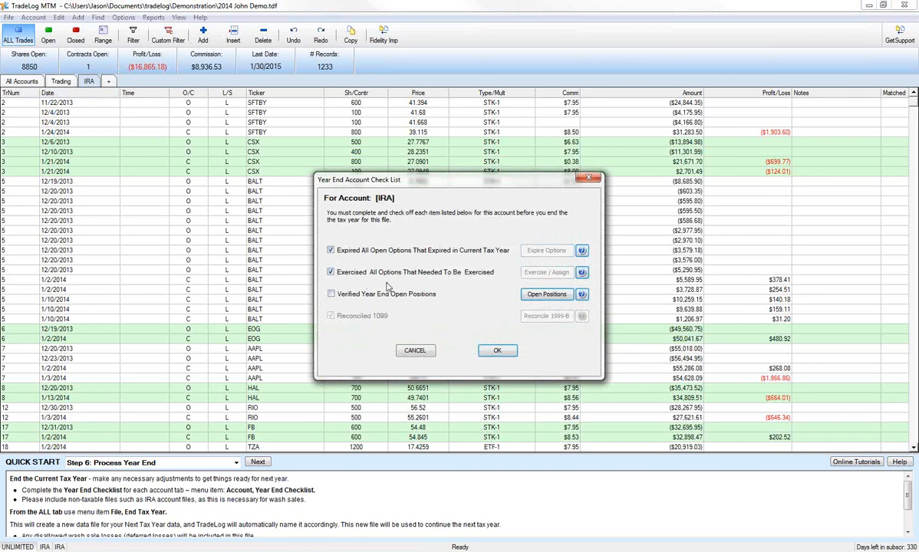
pyautogui.click(383, 294)
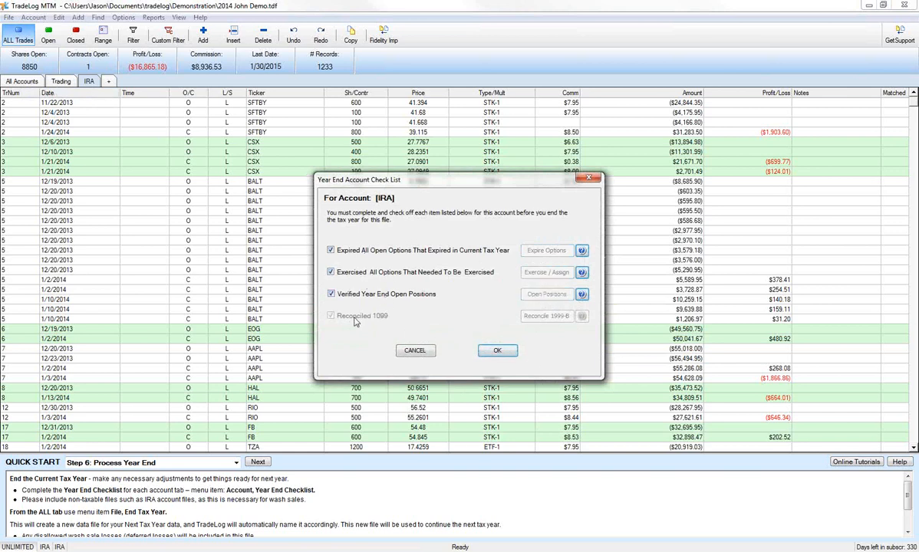
pyautogui.click(497, 351)
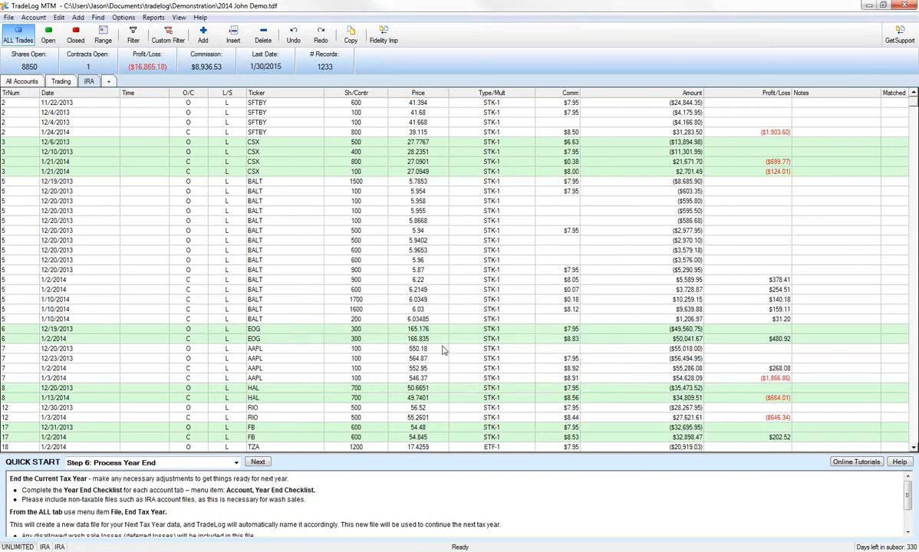
# From the All Accounts view, end the tax year and create the next tax year's data file
pyautogui.click(35, 84)
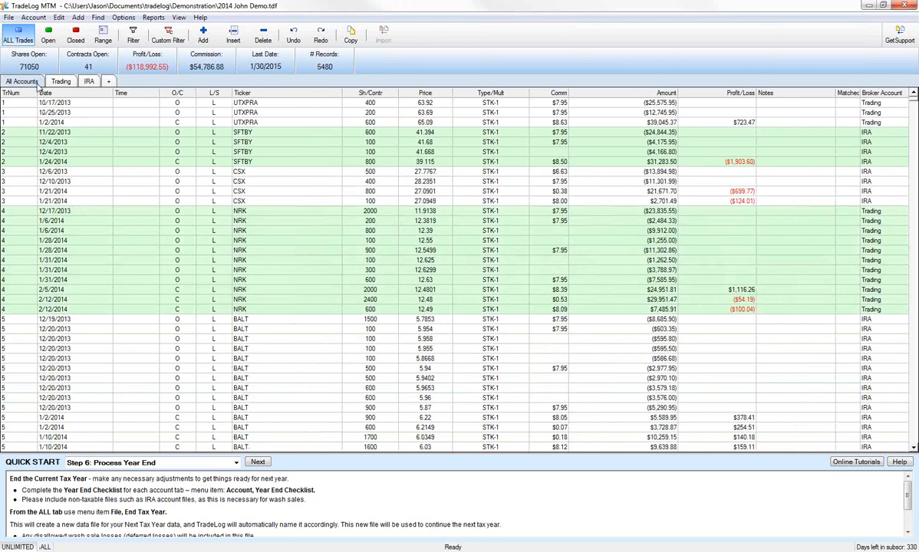
pyautogui.click(8, 18)
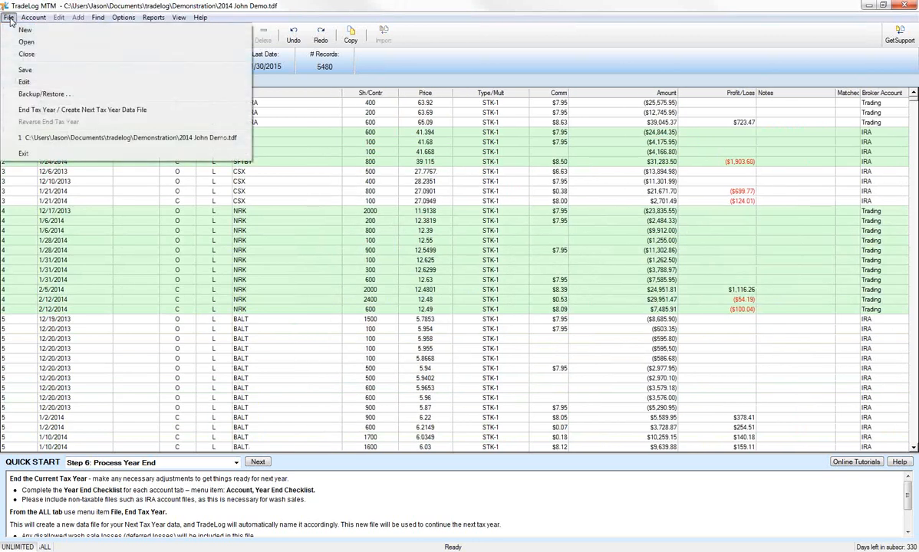
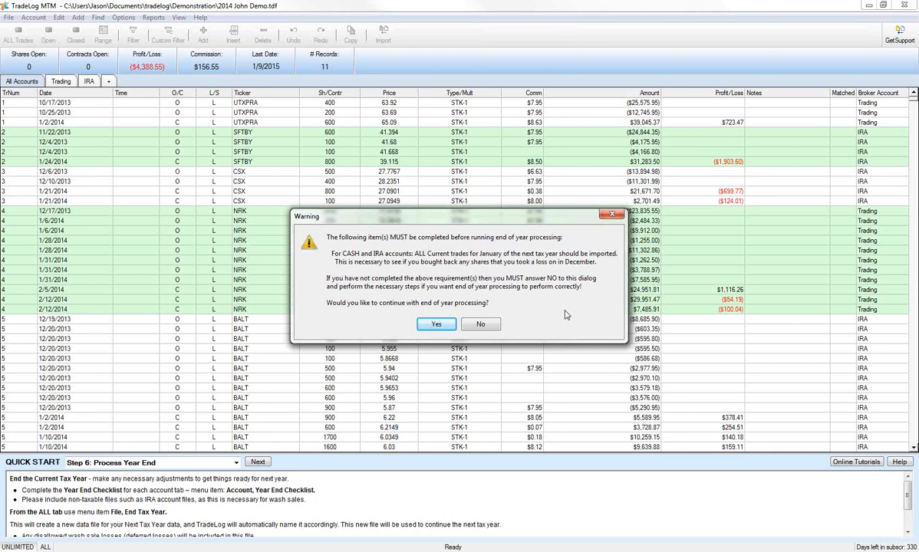
# Confirm the end-of-year processing of the 2014 file and acknowledge its completion notice
pyautogui.click(436, 324)
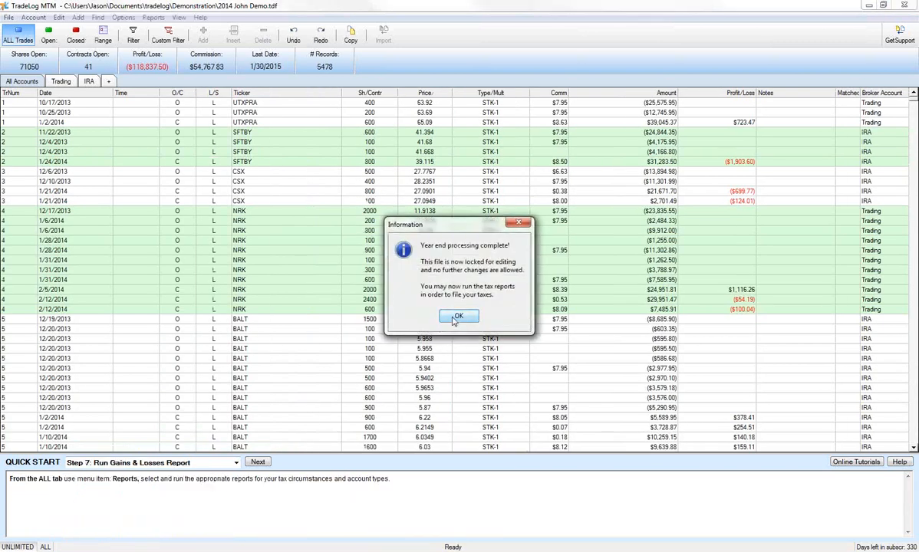
pyautogui.click(453, 316)
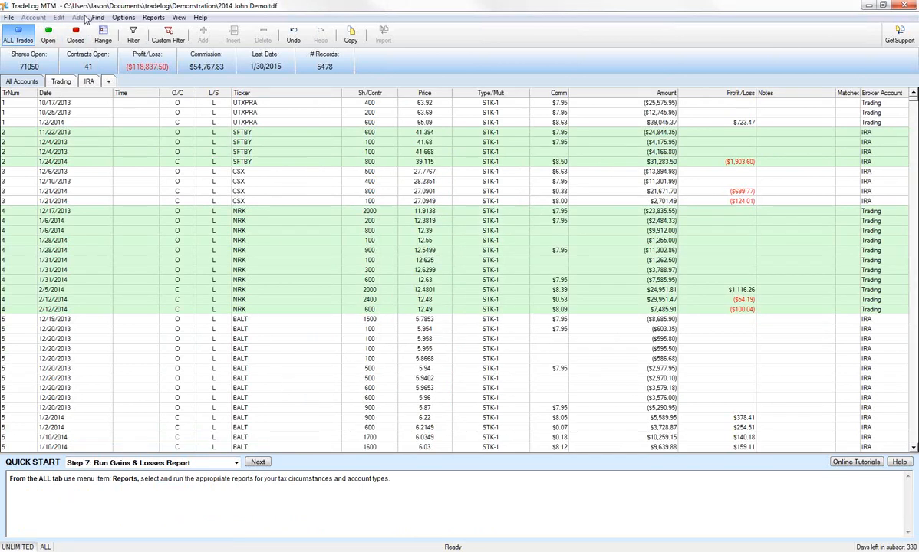
pyautogui.click(262, 163)
pyautogui.click(172, 142)
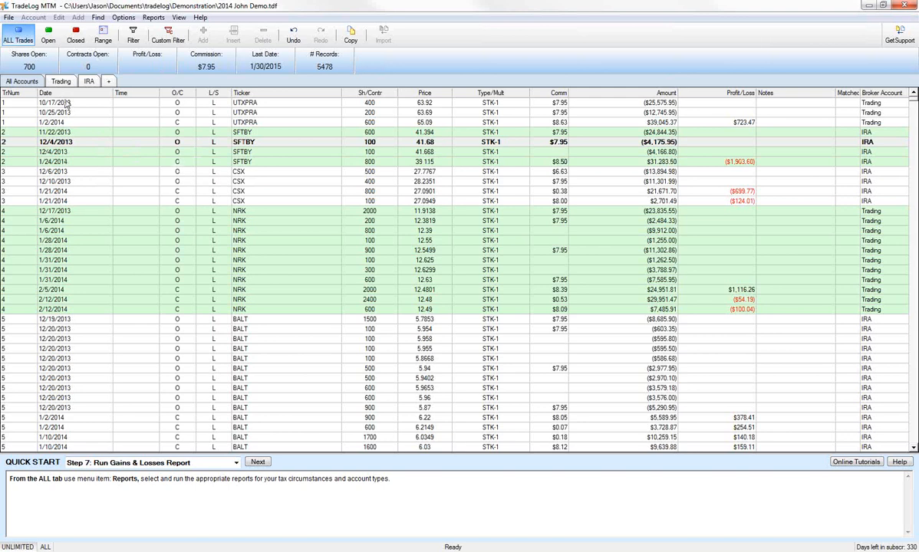
# Open the new 2015 data file to review the carried-over trades, and return to the 2014 data file
pyautogui.click(9, 18)
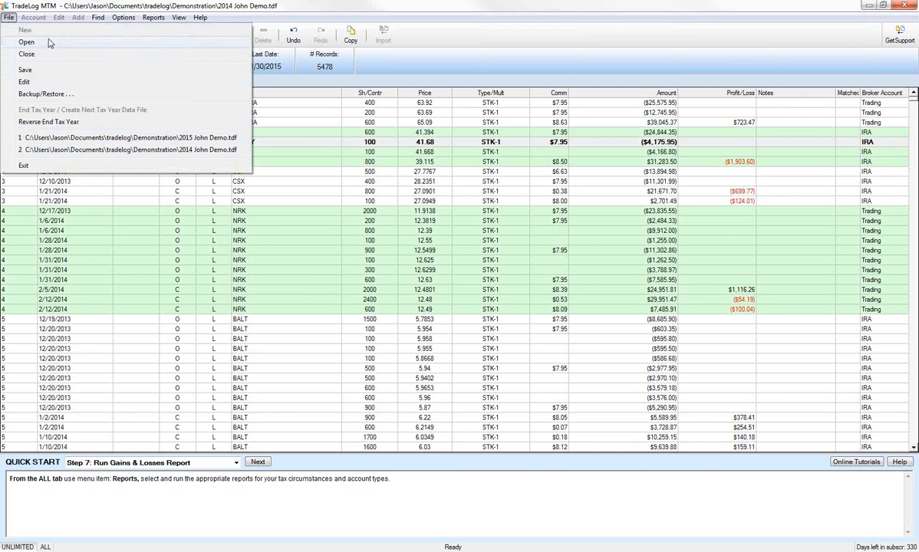
pyautogui.click(68, 138)
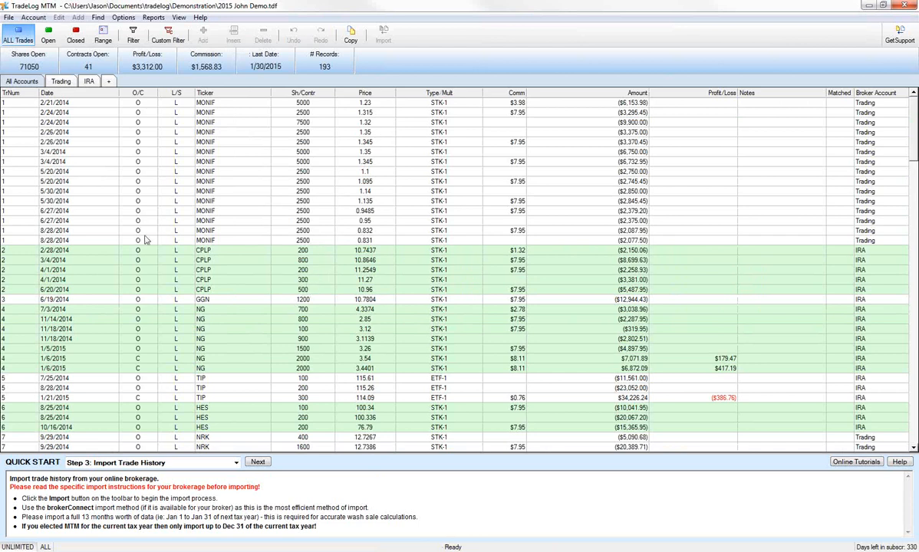
pyautogui.scroll(-1, 140, 299)
pyautogui.scroll(-6, 244, 267)
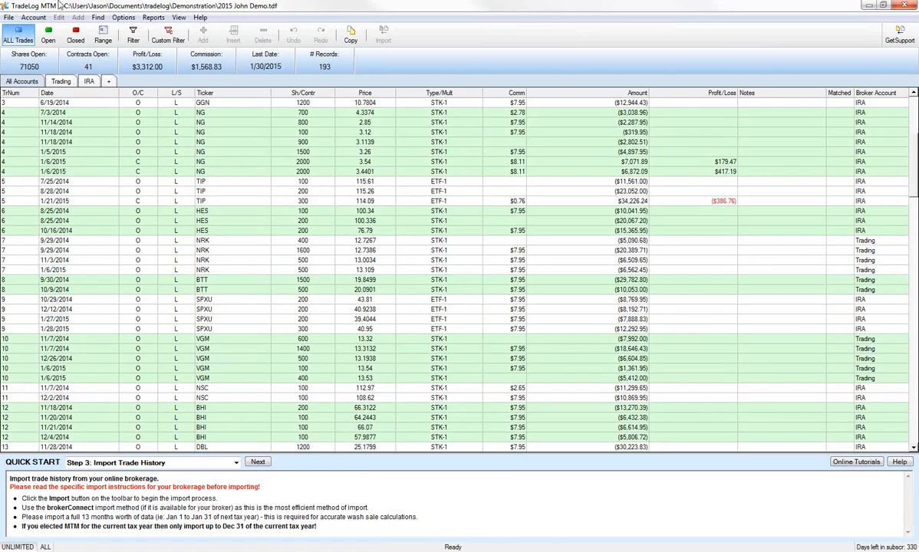
pyautogui.click(8, 17)
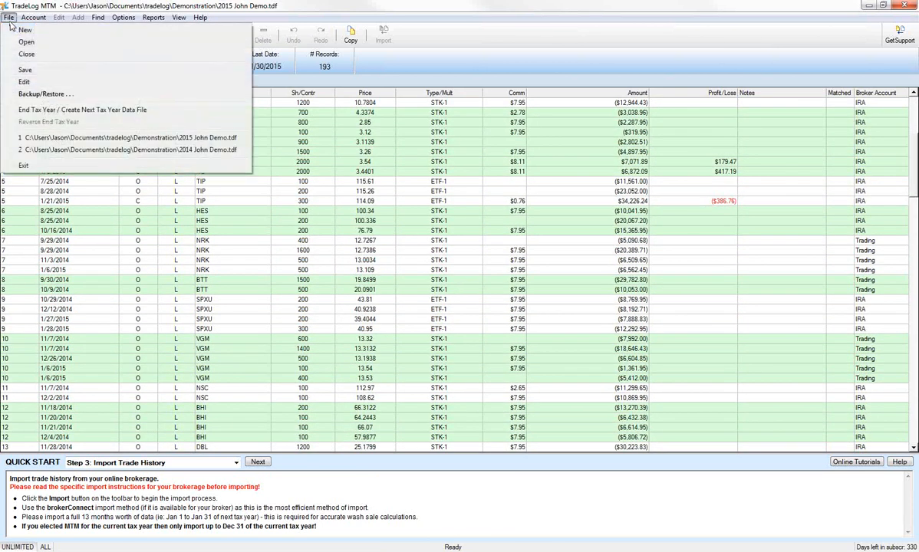
pyautogui.click(54, 150)
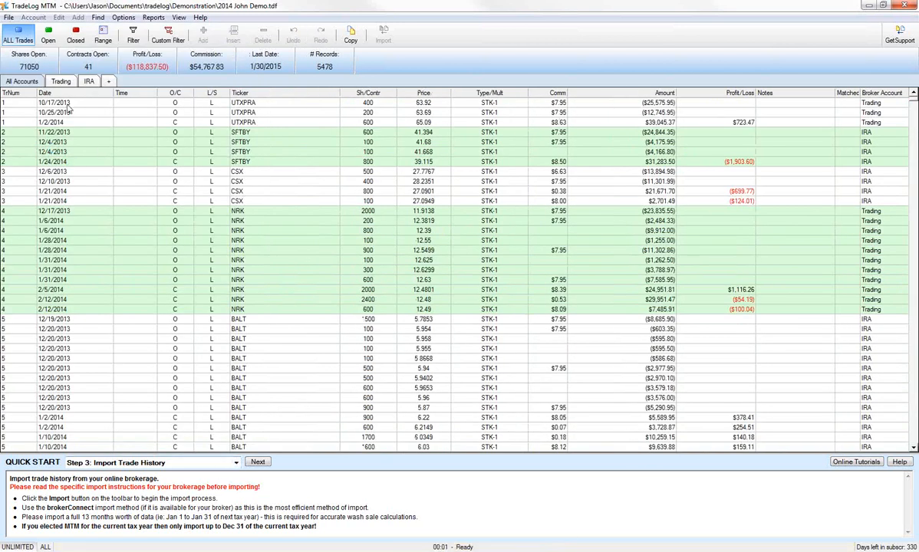
# Go to Quick Start Step 7: Run Gains & Losses Report and open the individual Form 8949 (for IRS Schedule D) report options
pyautogui.click(232, 462)
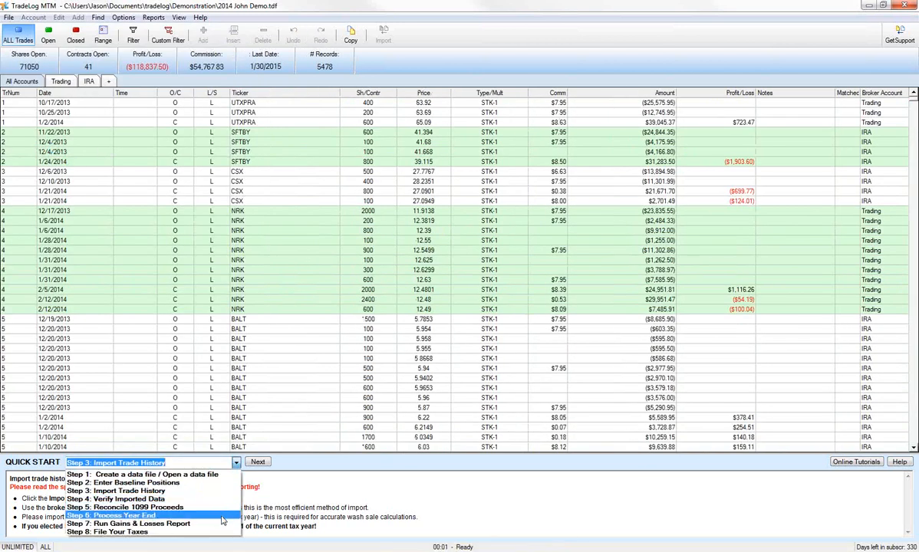
pyautogui.click(223, 524)
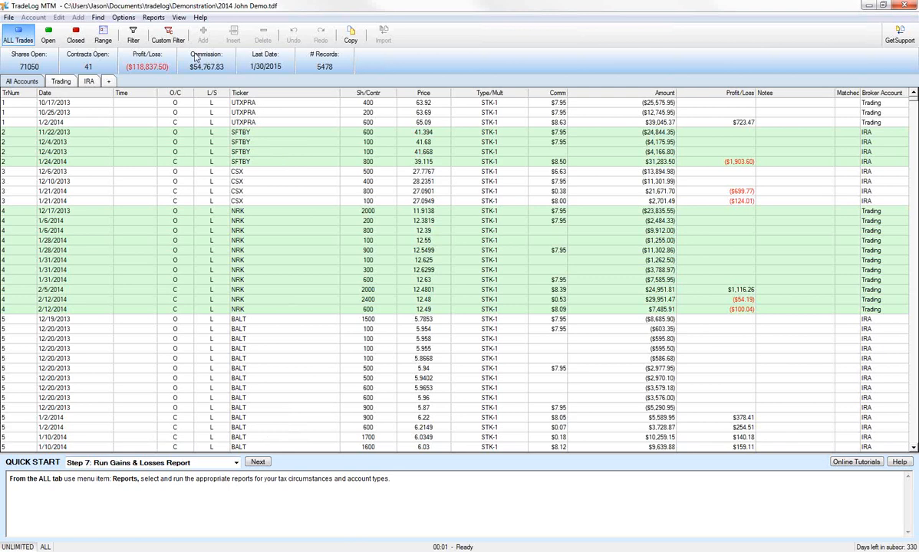
pyautogui.click(154, 18)
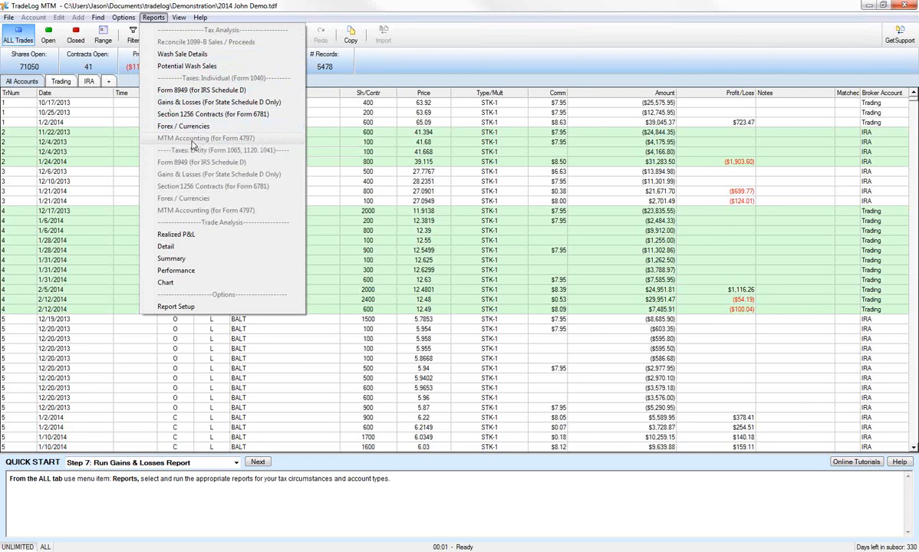
pyautogui.click(203, 91)
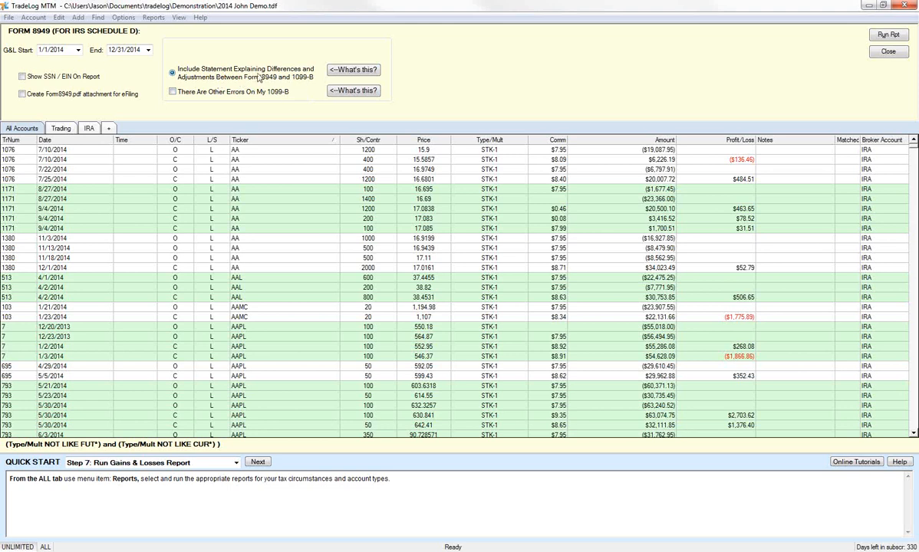
pyautogui.click(23, 76)
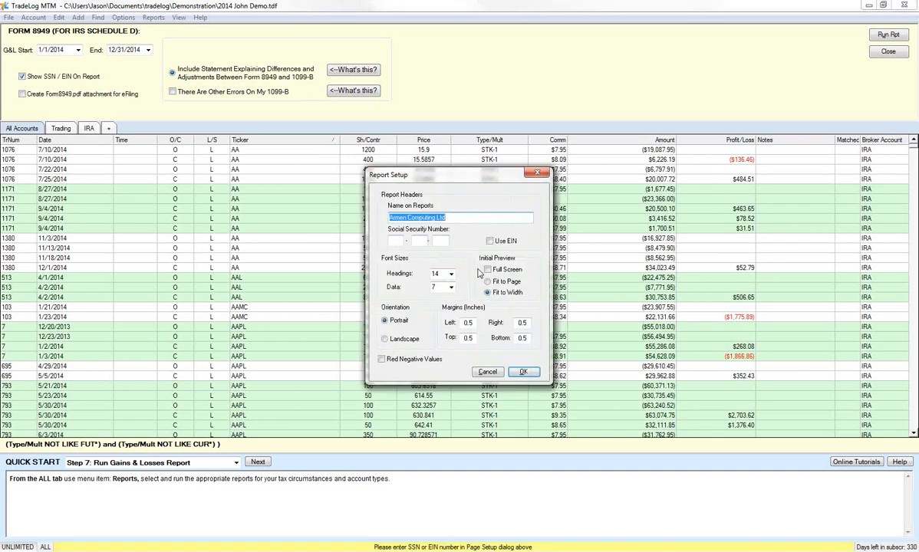
pyautogui.click(491, 241)
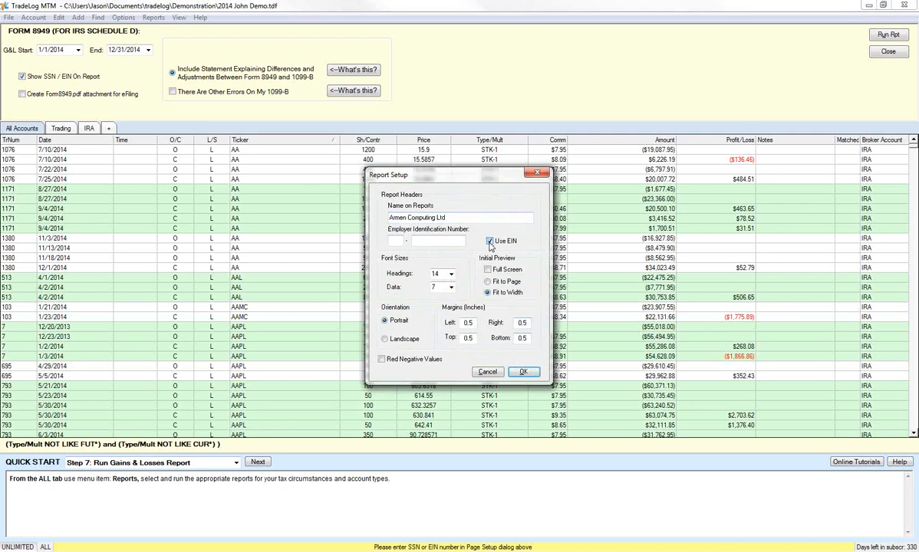
pyautogui.click(490, 241)
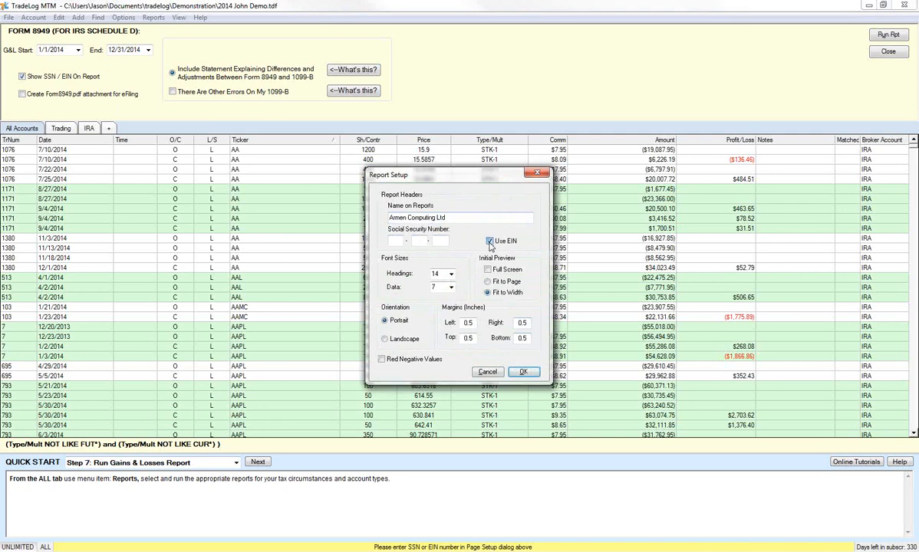
pyautogui.click(487, 371)
pyautogui.click(42, 76)
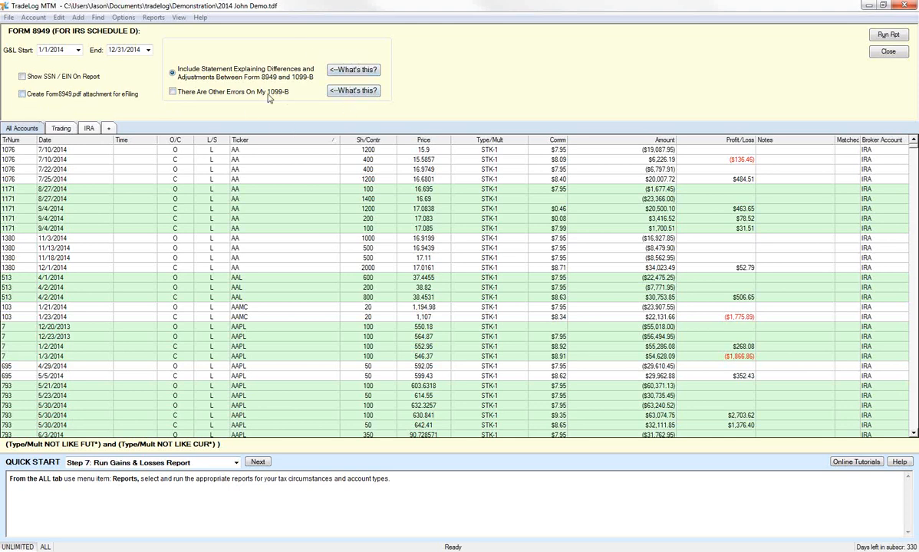
# Read the help topics on the statement explaining Form 8949 and 1099-B differences and on the checkbox for other 1099-B errors
pyautogui.click(362, 71)
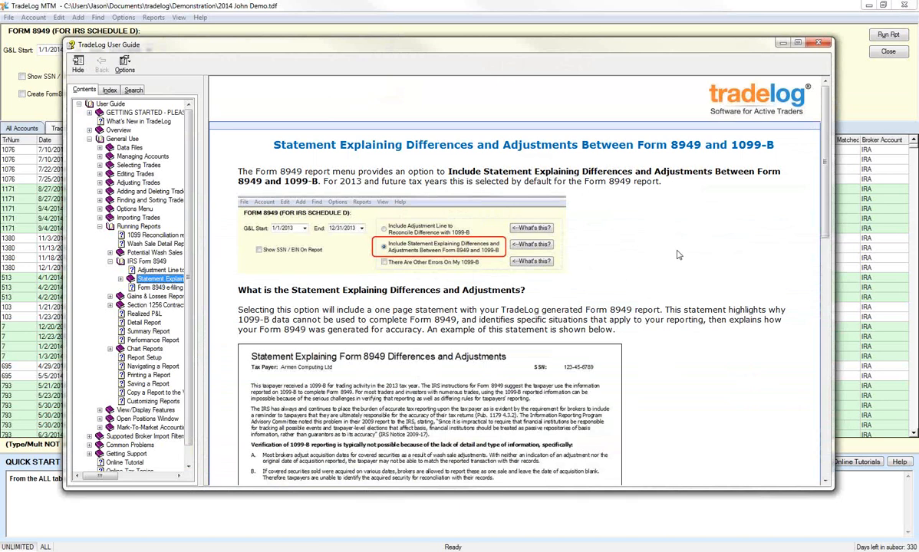
pyautogui.scroll(-1, 693, 301)
pyautogui.scroll(-10, 693, 301)
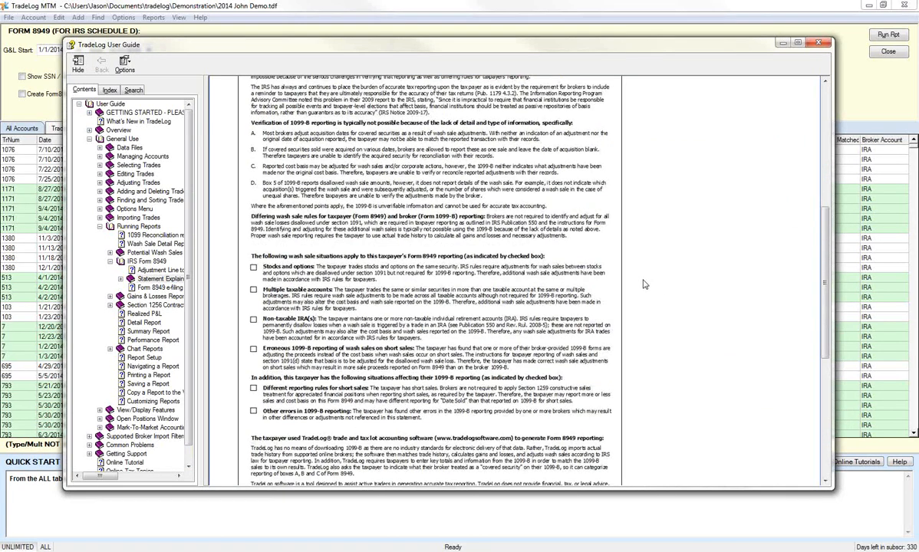
pyautogui.scroll(-3, 649, 285)
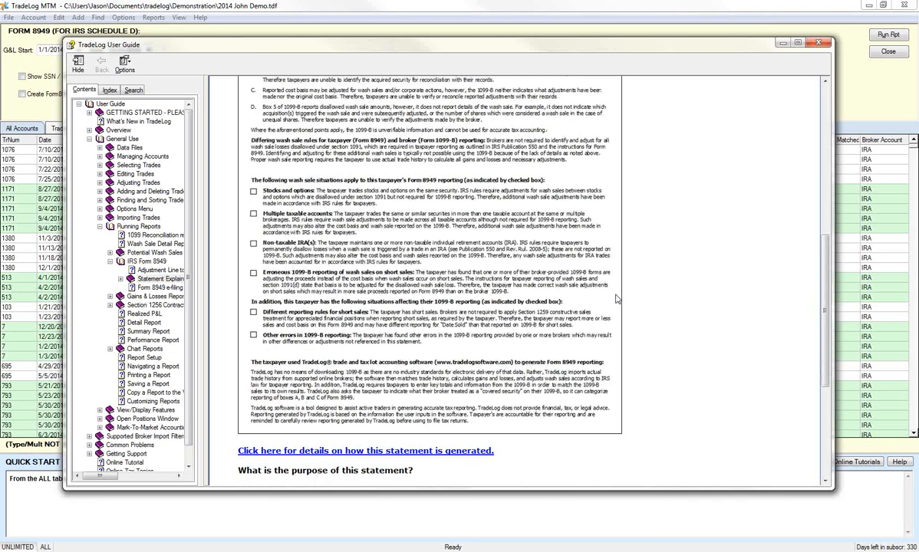
pyautogui.scroll(-3, 614, 315)
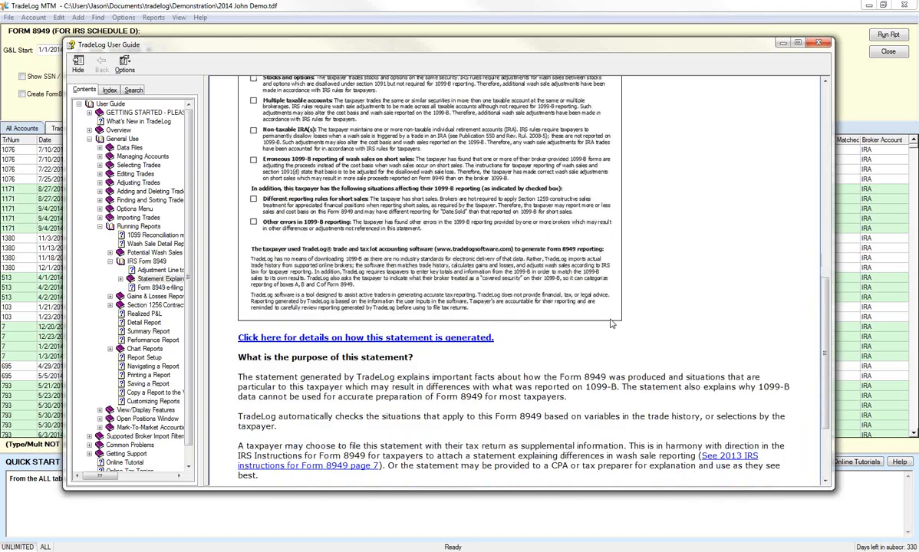
pyautogui.scroll(10, 522, 308)
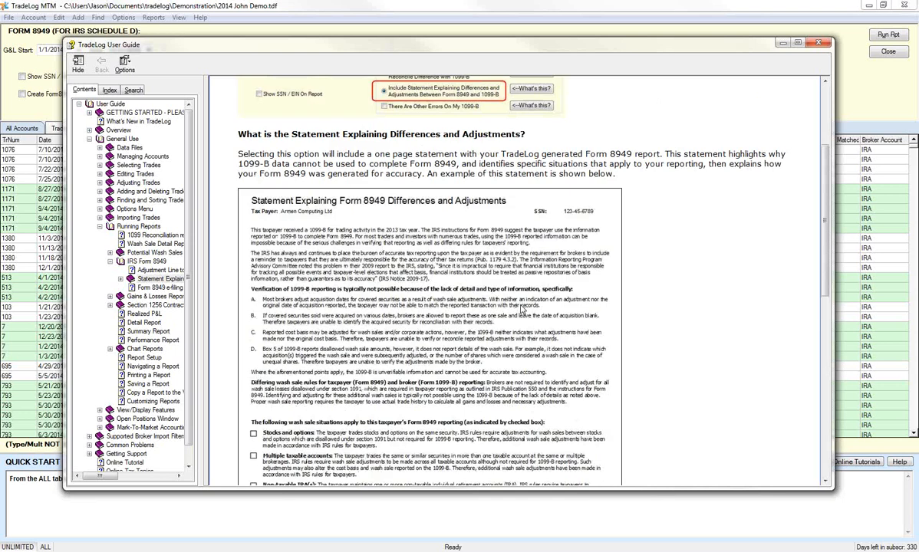
pyautogui.scroll(1, 567, 313)
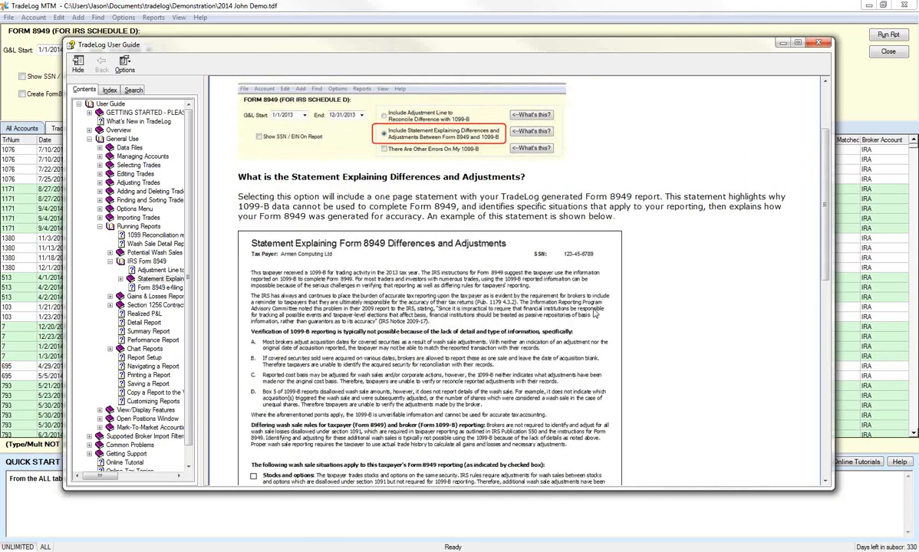
pyautogui.scroll(3, 595, 313)
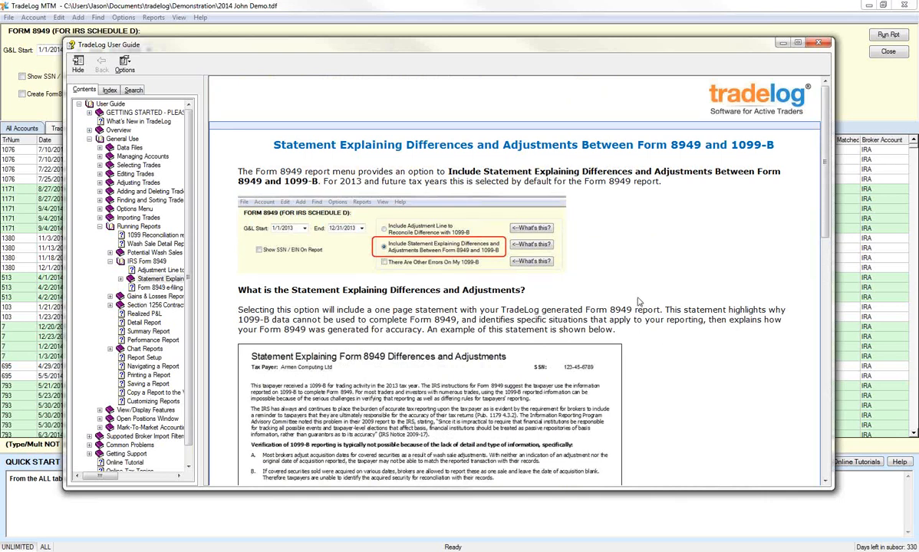
pyautogui.scroll(-7, 614, 330)
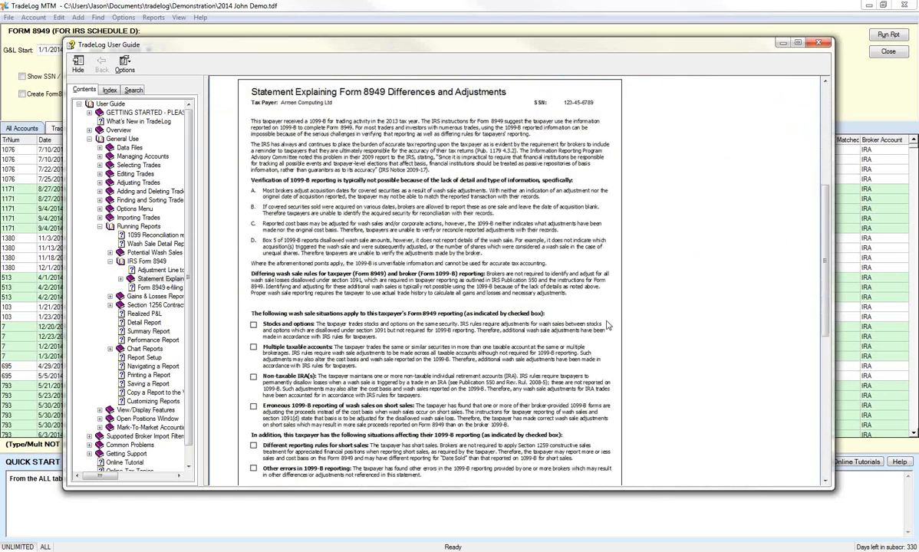
pyautogui.click(819, 43)
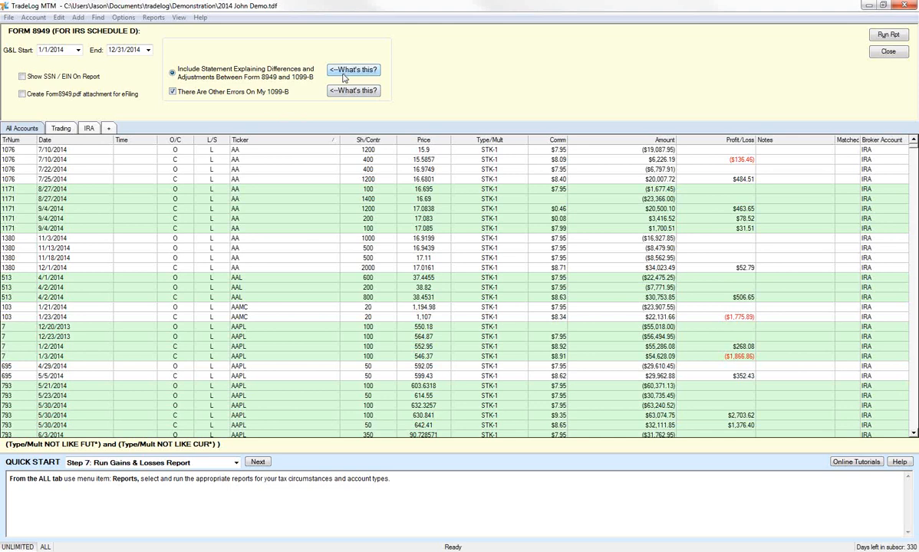
pyautogui.click(341, 90)
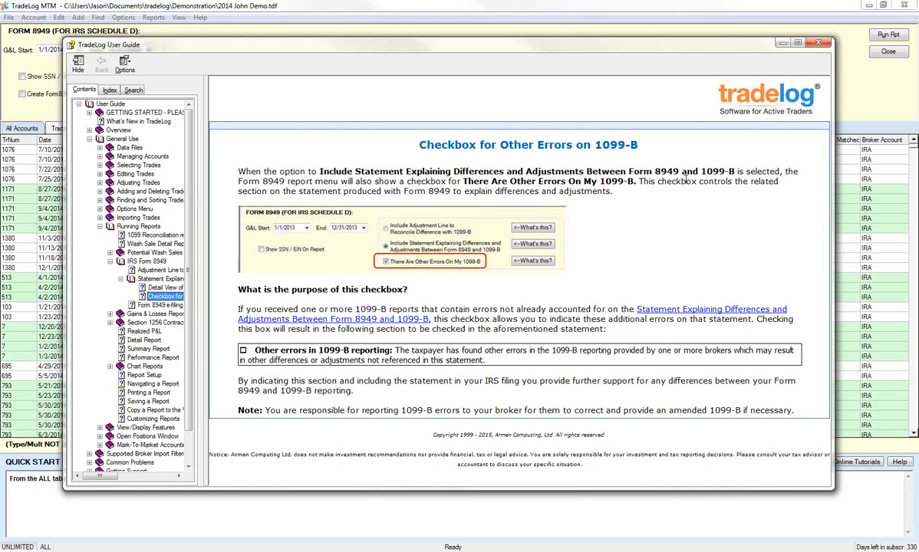
pyautogui.click(818, 42)
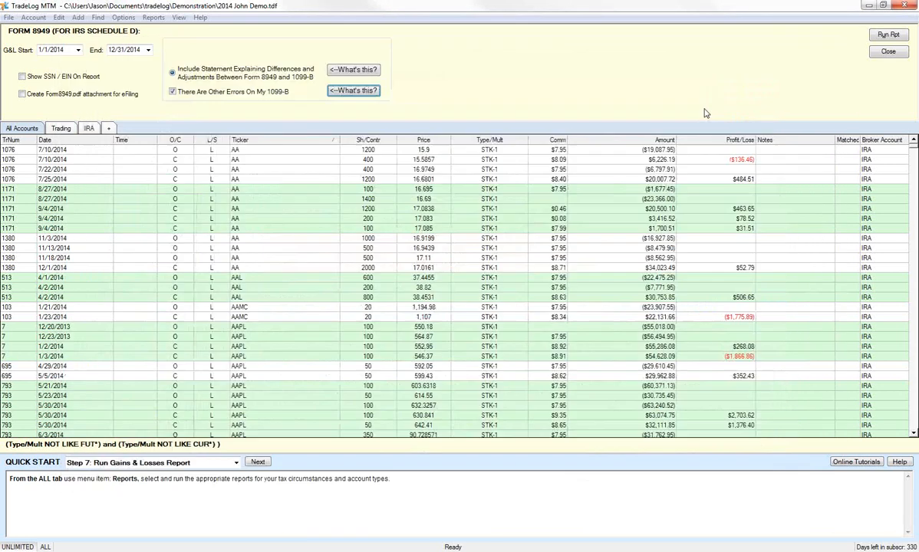
# Turn off There Are Other Errors On My 1099-B and run the Form 8949 report
pyautogui.click(173, 92)
pyautogui.click(898, 36)
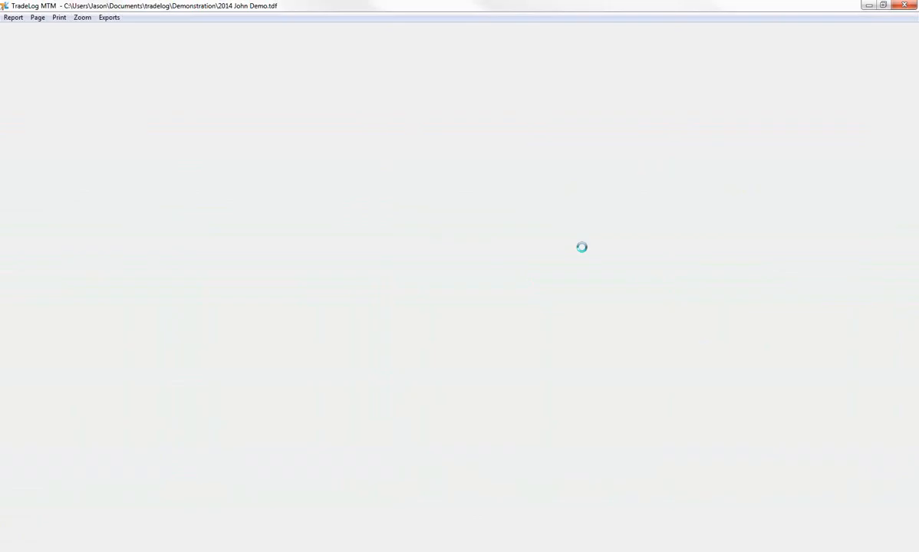
pyautogui.scroll(-5, 593, 252)
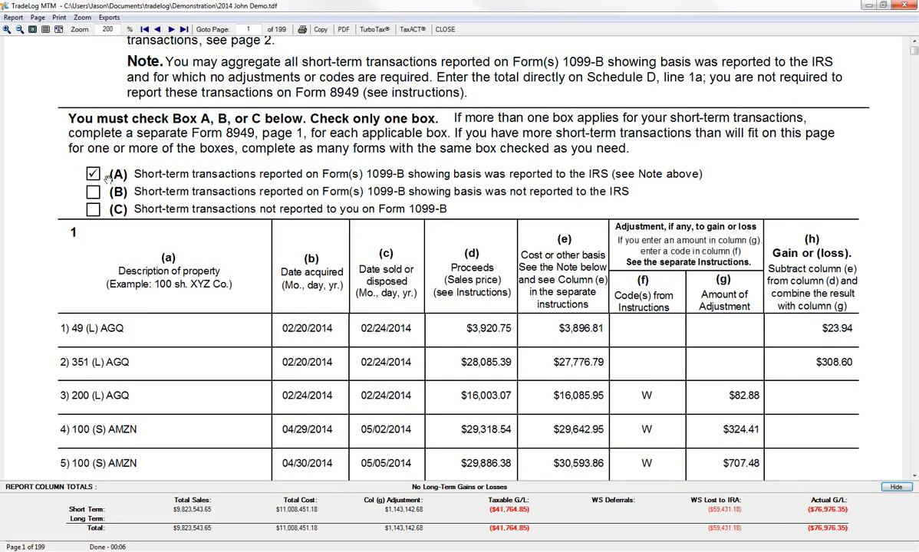
pyautogui.scroll(-20, 493, 329)
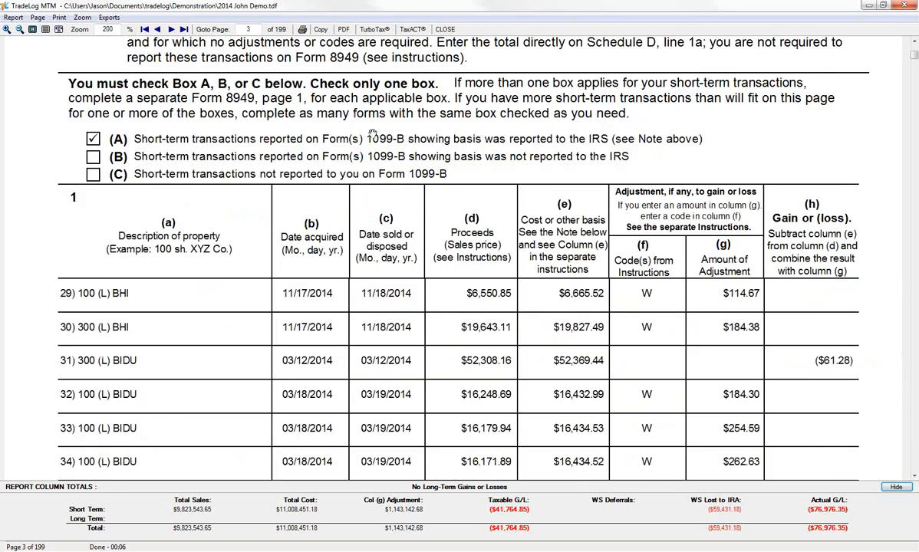
# Examine the Schedule D Capital Gains and Losses Instruction Sheet near the end of the report, including the Part I and Part II totals lines
pyautogui.hotkey('ctrl', 'End')
pyautogui.scroll(15, 373, 133)
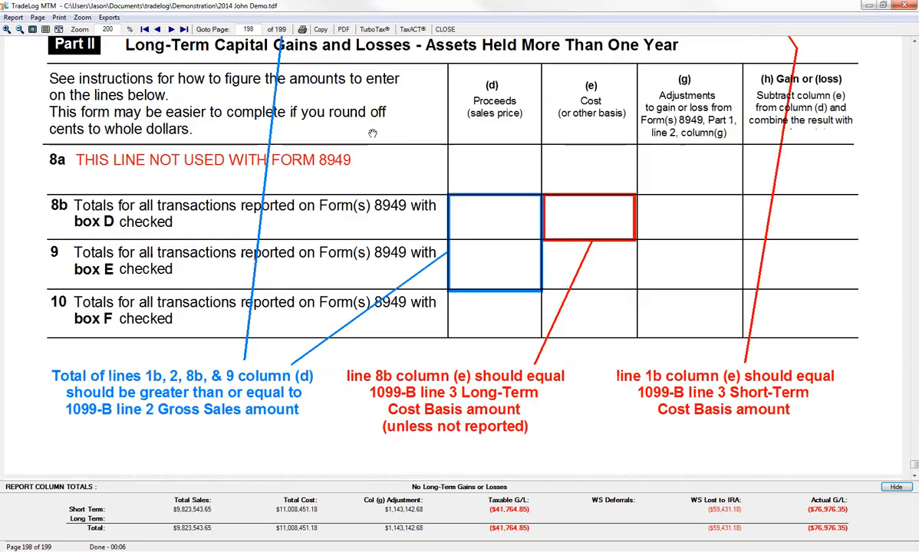
pyautogui.scroll(-5, 414, 131)
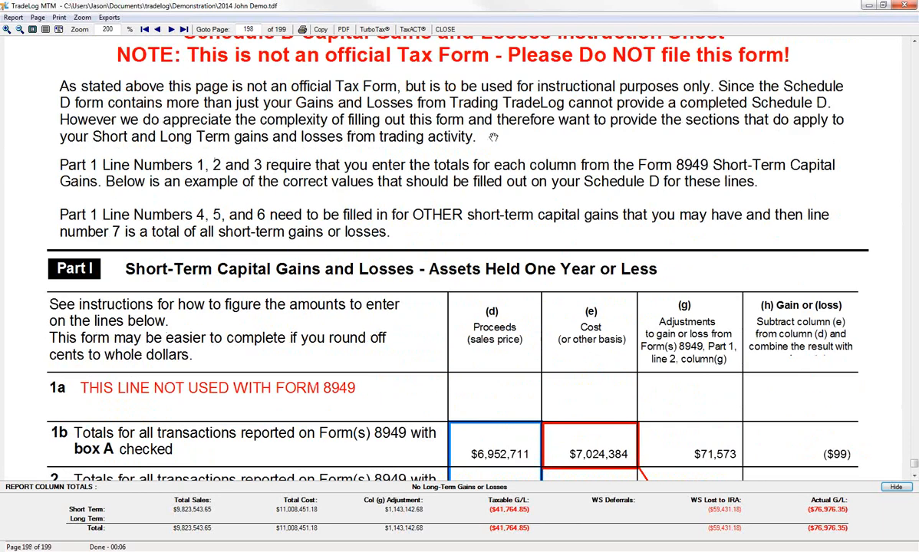
pyautogui.scroll(5, 649, 173)
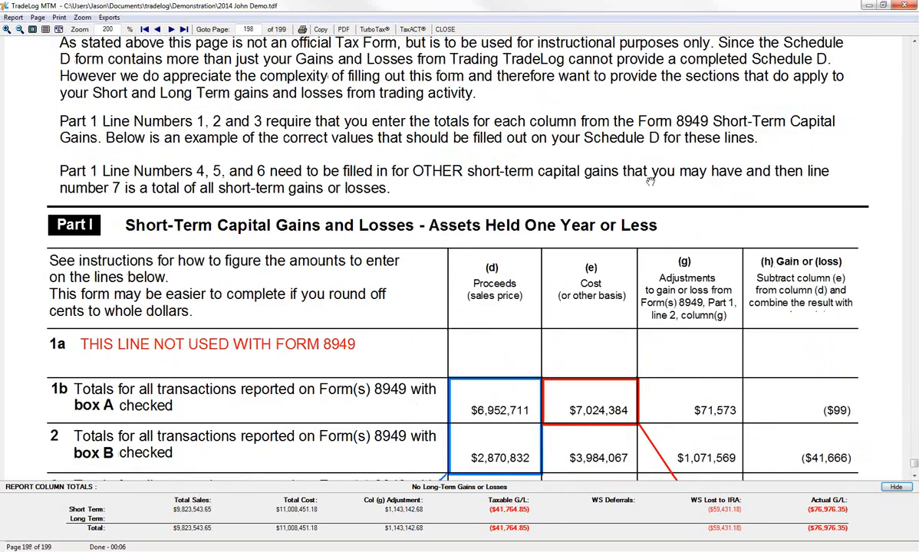
pyautogui.click(45, 31)
pyautogui.scroll(5, 278, 115)
pyautogui.scroll(5, 280, 115)
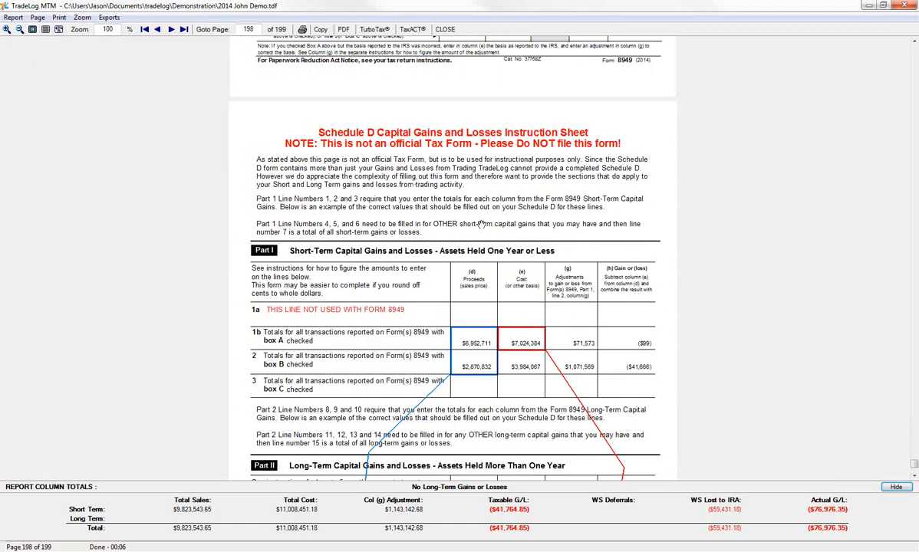
pyautogui.scroll(-3, 421, 238)
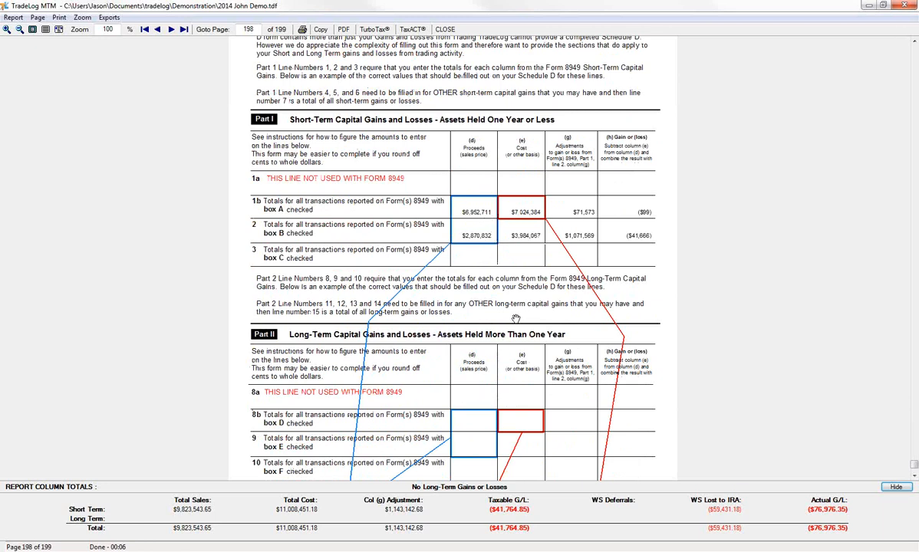
# Examine the 1099-B matching notes below Part II and the Statement Explaining Form 8949 Differences and Adjustments, and close the report
pyautogui.scroll(-3, 491, 277)
pyautogui.scroll(-3, 460, 257)
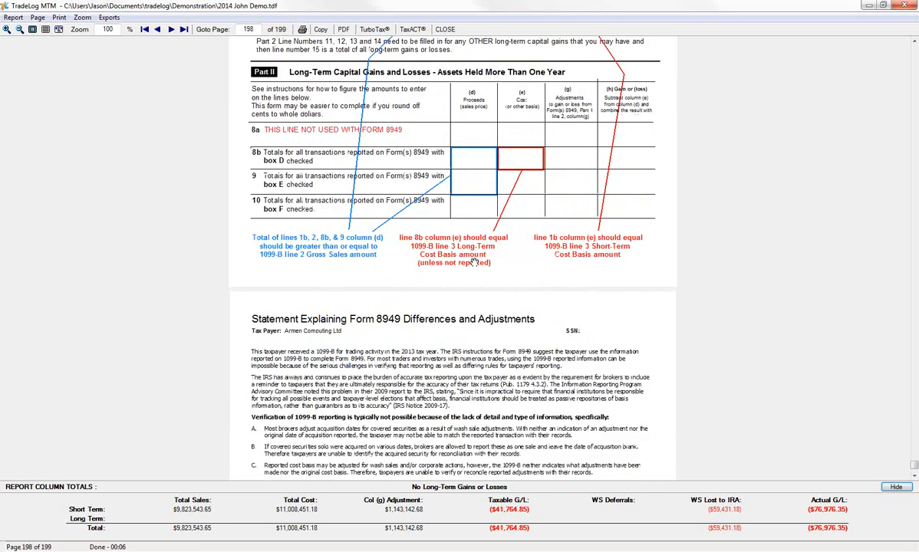
pyautogui.scroll(-7, 475, 262)
pyautogui.scroll(3, 408, 157)
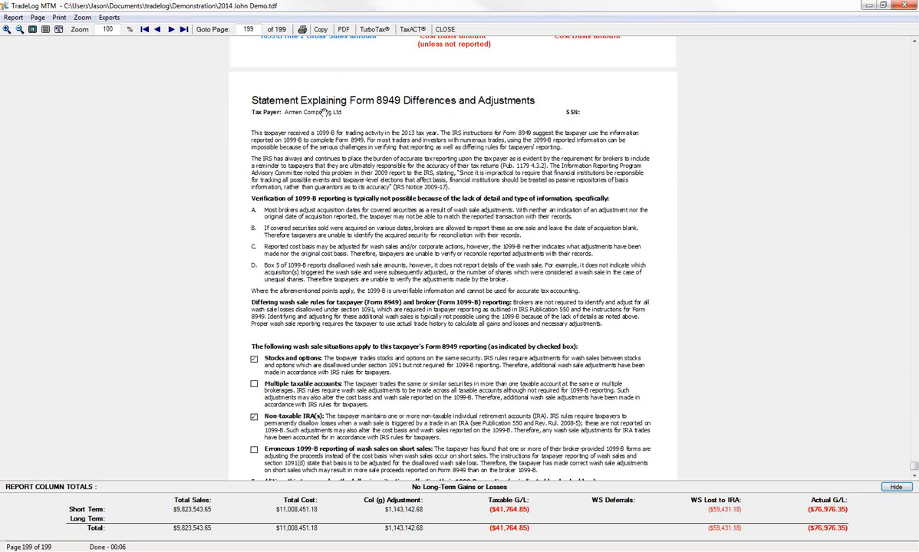
pyautogui.scroll(-3, 427, 145)
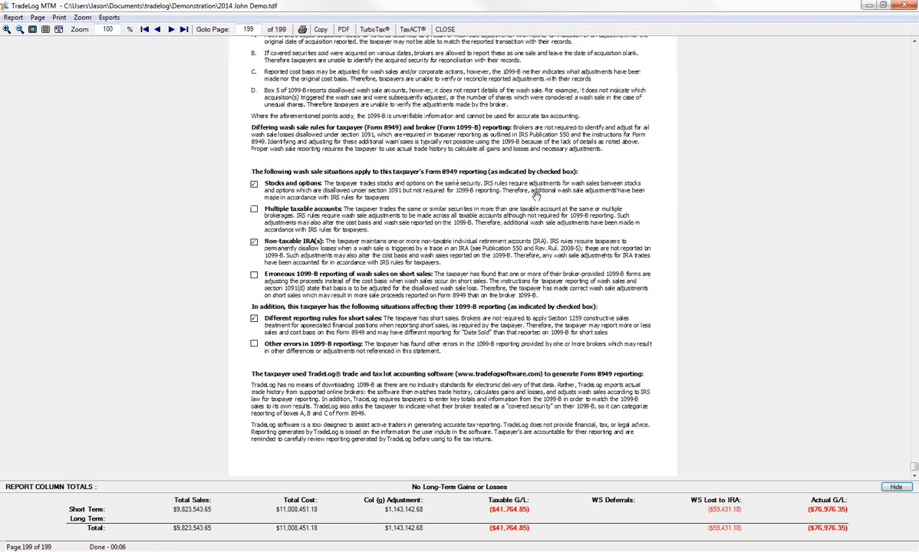
pyautogui.scroll(3, 535, 196)
pyautogui.scroll(8, 533, 195)
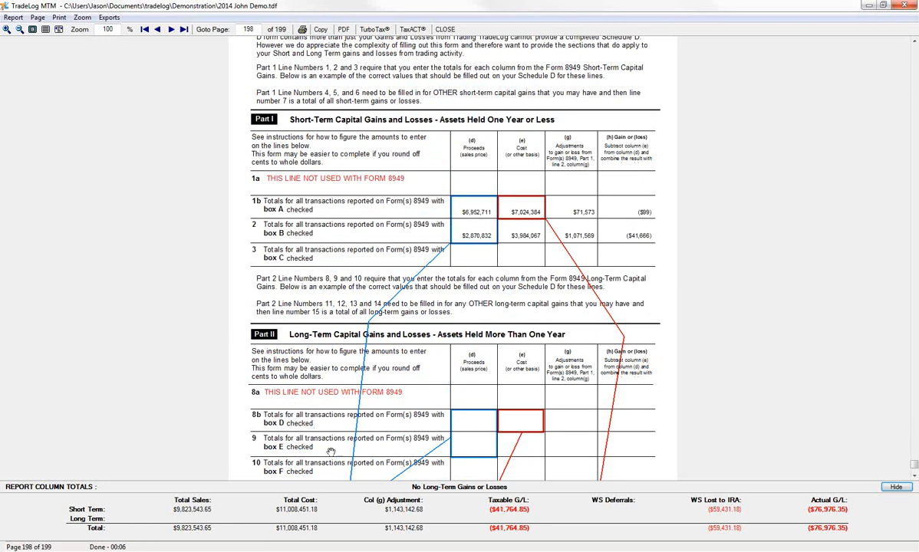
pyautogui.scroll(-3, 332, 449)
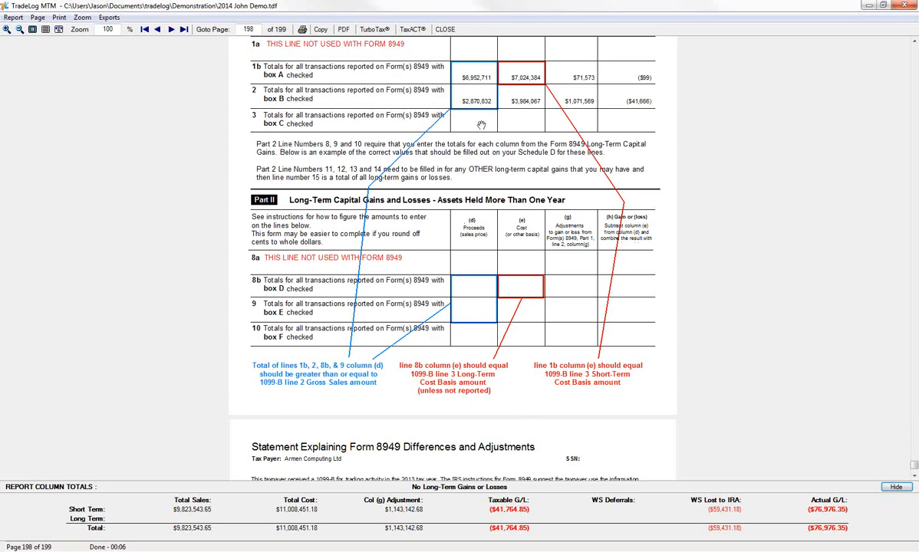
pyautogui.click(445, 30)
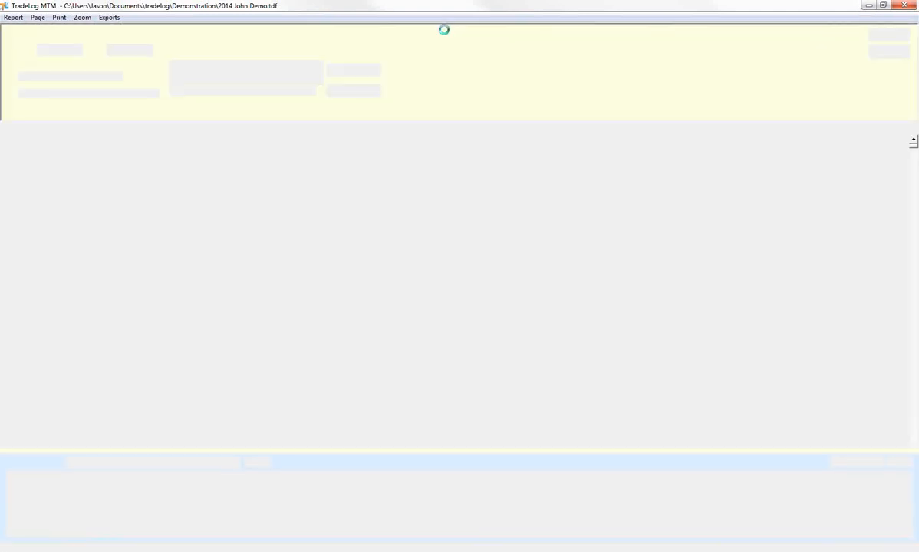
pyautogui.click(459, 304)
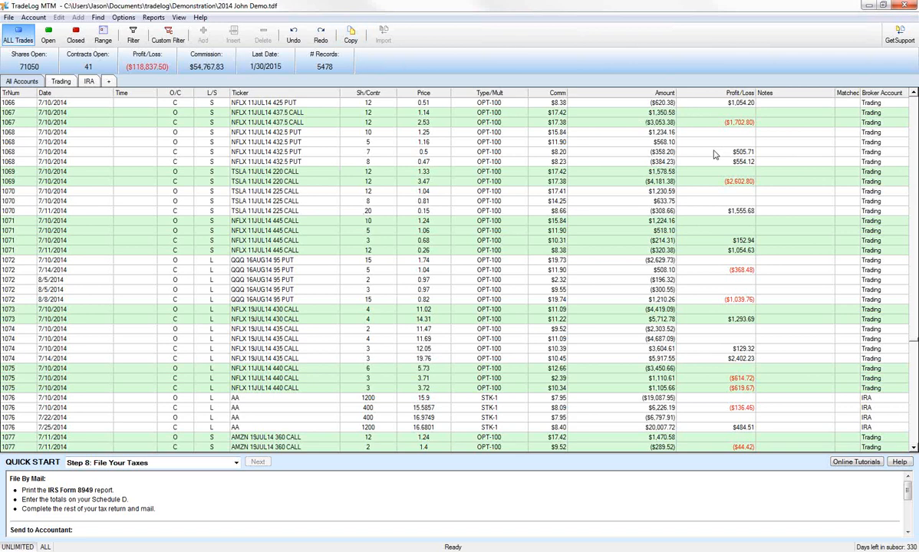
# Show the Trading account's records and look over the record editing commands, including Change 8949 Code
pyautogui.click(638, 153)
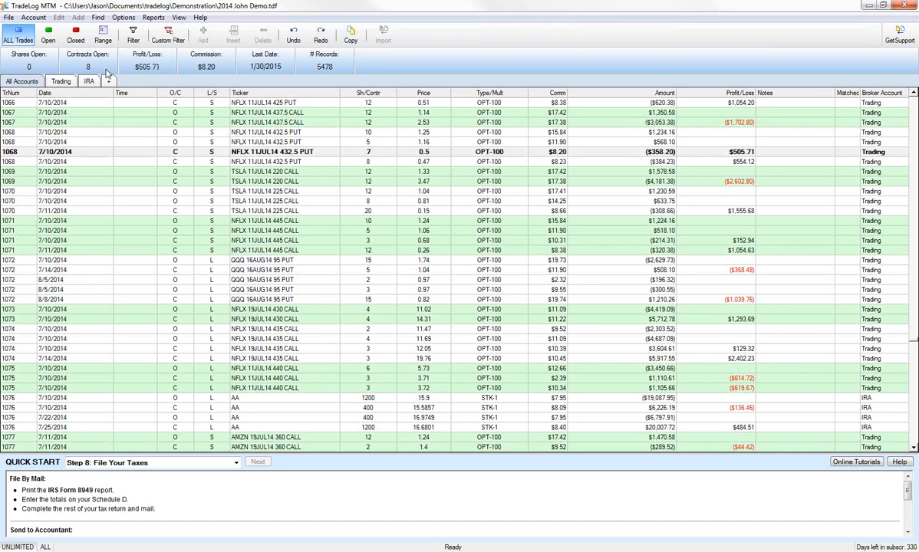
pyautogui.click(62, 83)
pyautogui.rightClick(98, 131)
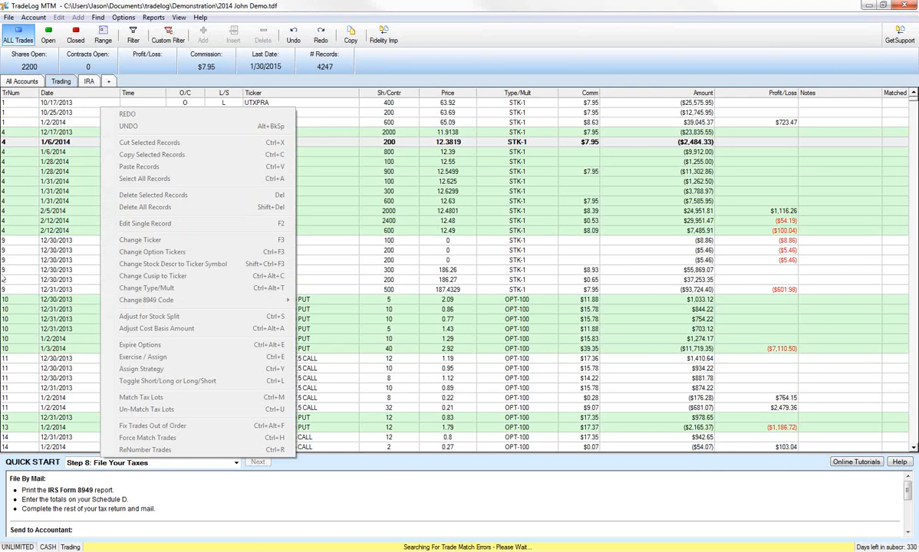
pyautogui.click(15, 38)
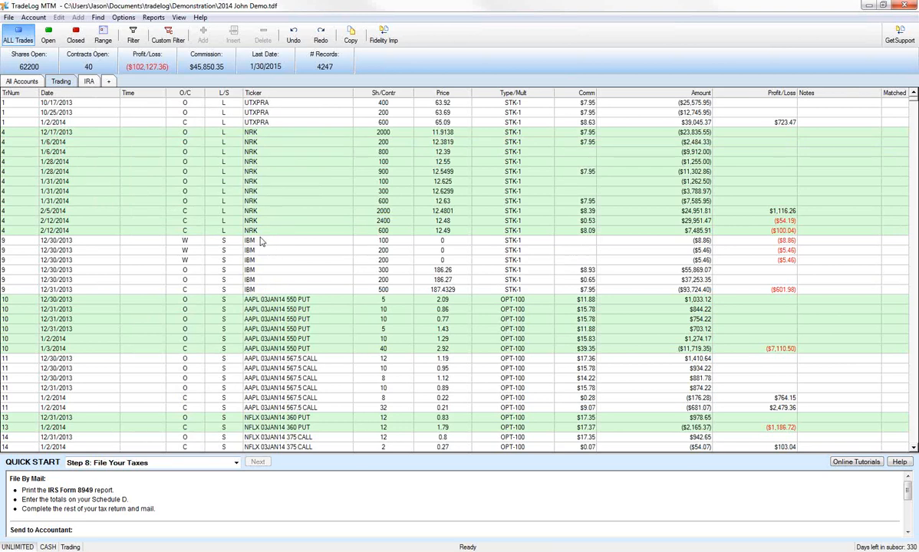
# Search the User Guide for "change 8949 code"
pyautogui.press('F1')
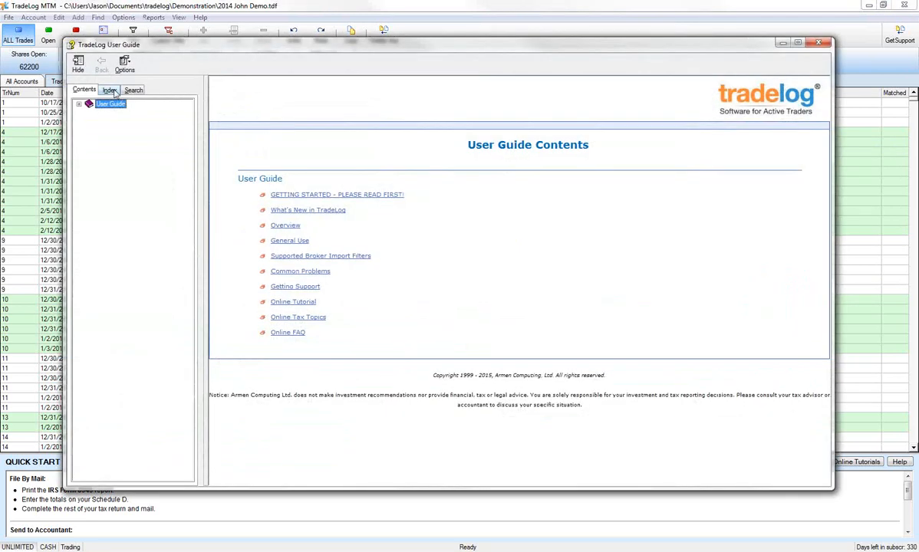
pyautogui.click(134, 90)
pyautogui.write('c')
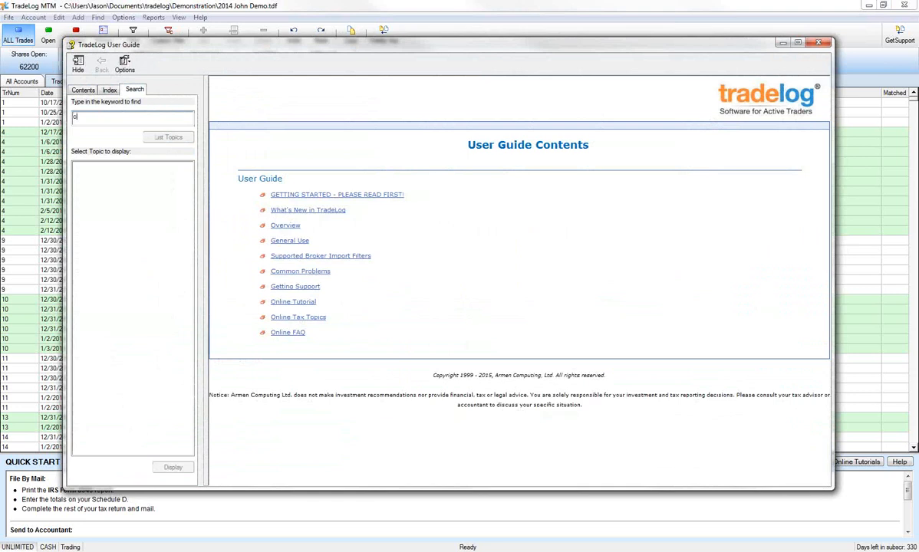
pyautogui.write('hange 8949 cooe')
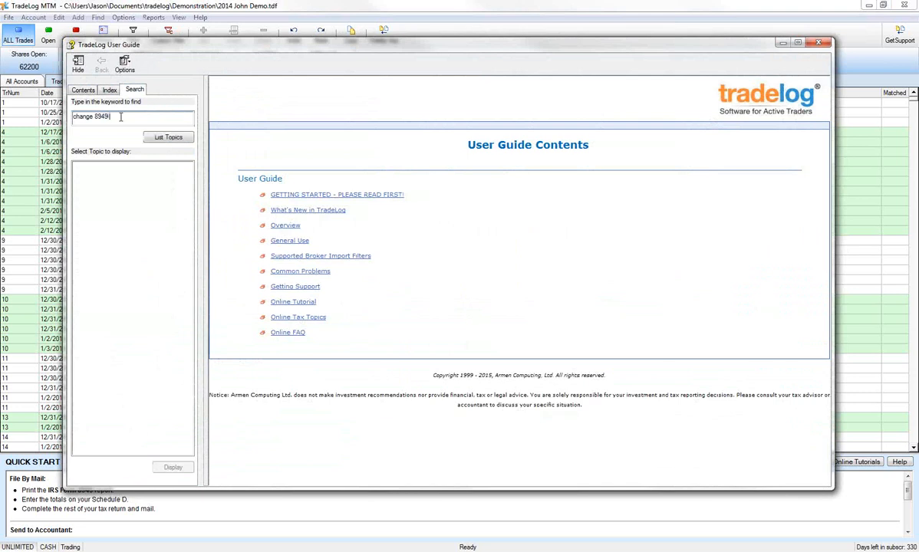
pyautogui.press('Return')
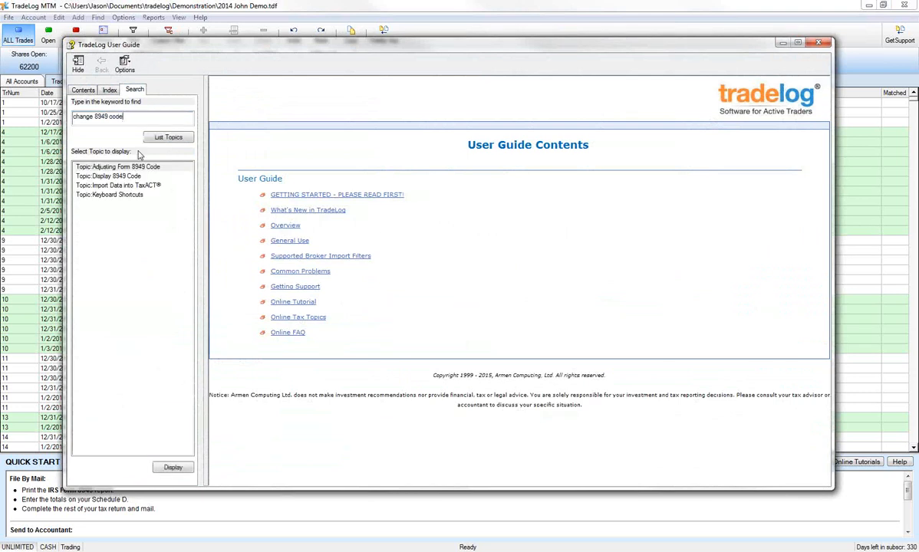
# Read the Adjusting Form 8949 Code help topic, including which code to use, and close the User Guide
pyautogui.doubleClick(127, 168)
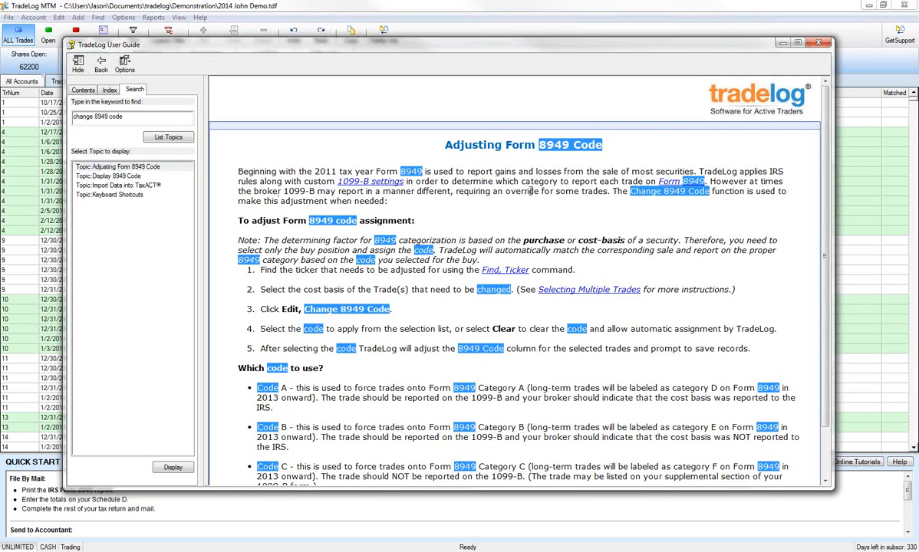
pyautogui.scroll(-1, 461, 218)
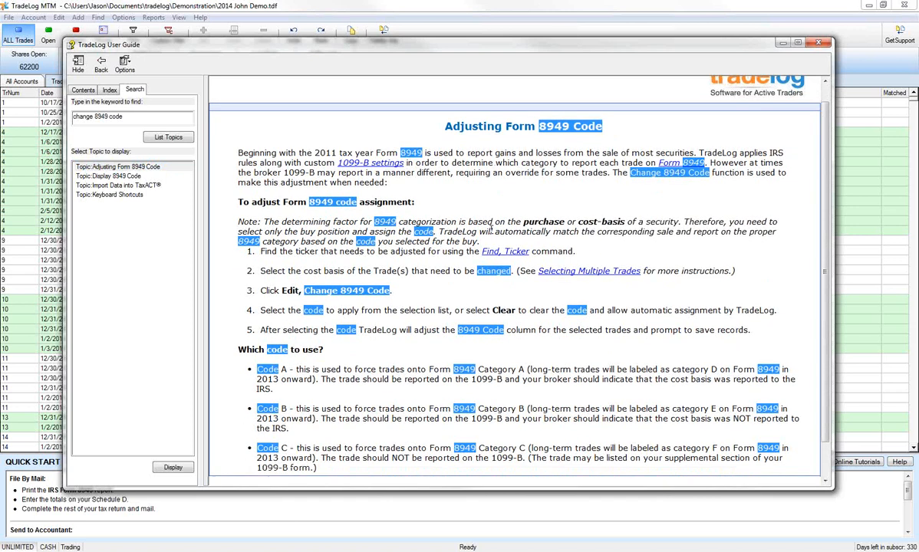
pyautogui.scroll(-2, 483, 300)
pyautogui.scroll(3, 541, 252)
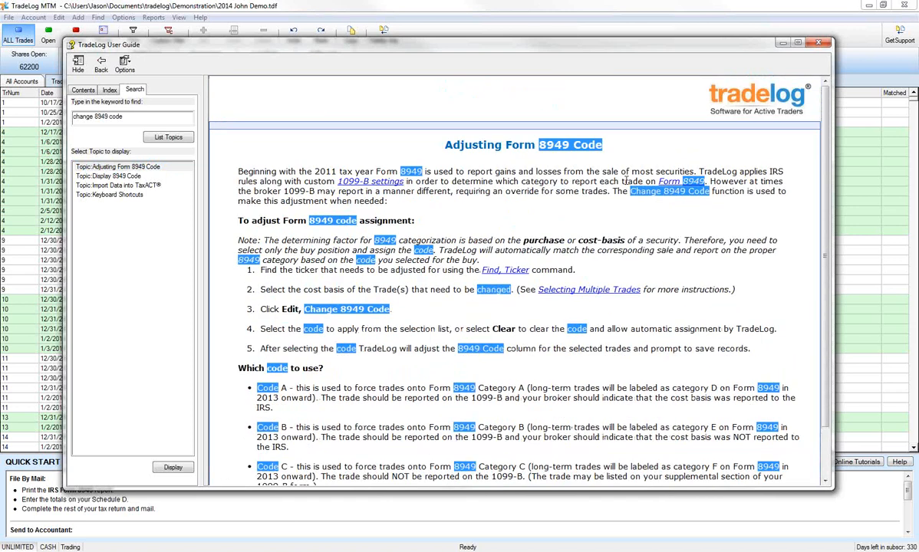
pyautogui.click(818, 45)
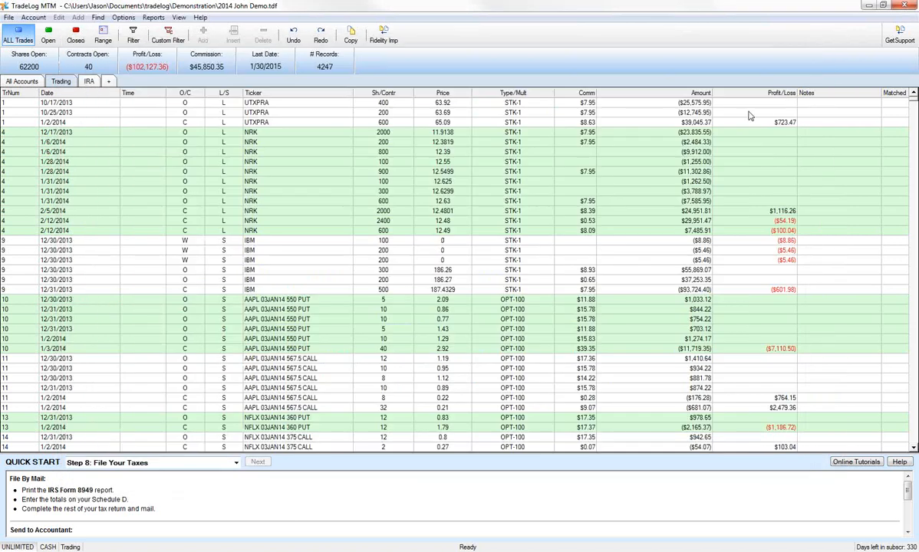
# Run the individual Form 8949 (for IRS Schedule D) report for all accounts, and close it along with its Section 1256 warning
pyautogui.click(34, 84)
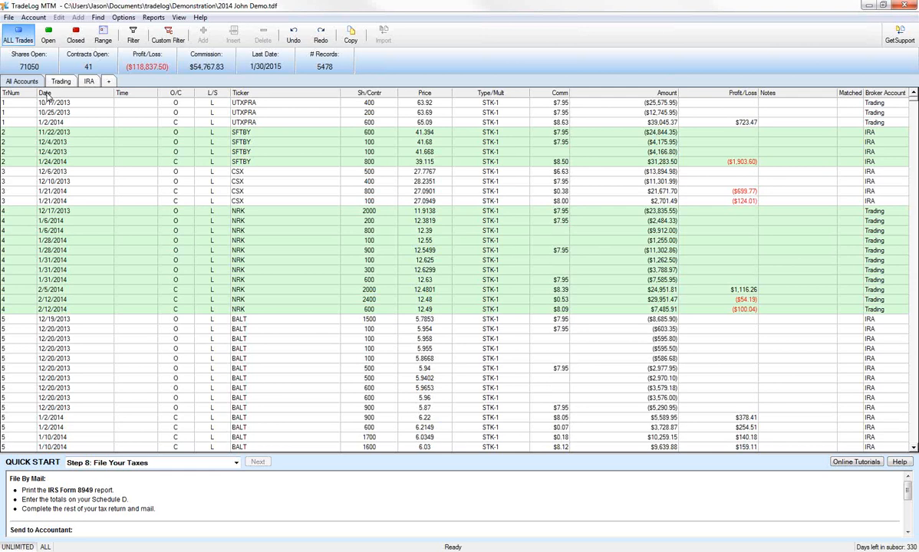
pyautogui.click(153, 16)
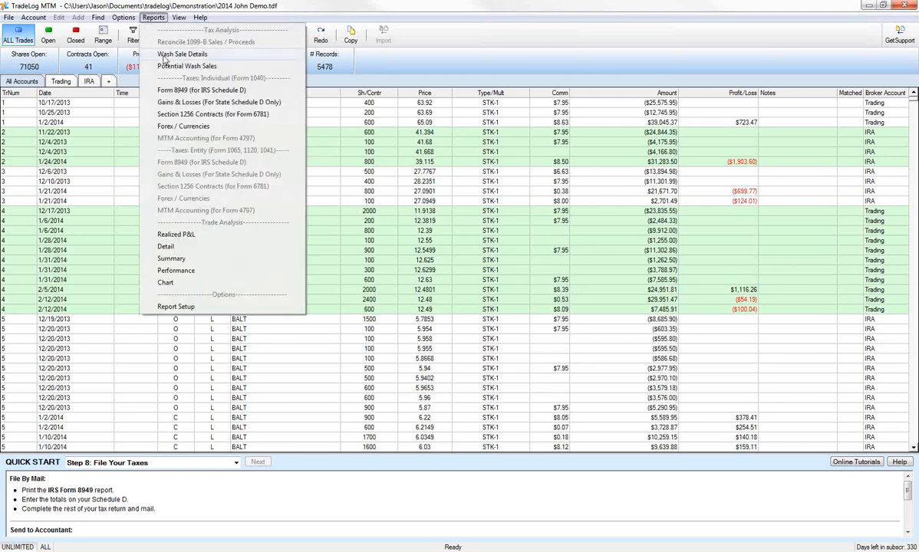
pyautogui.click(167, 90)
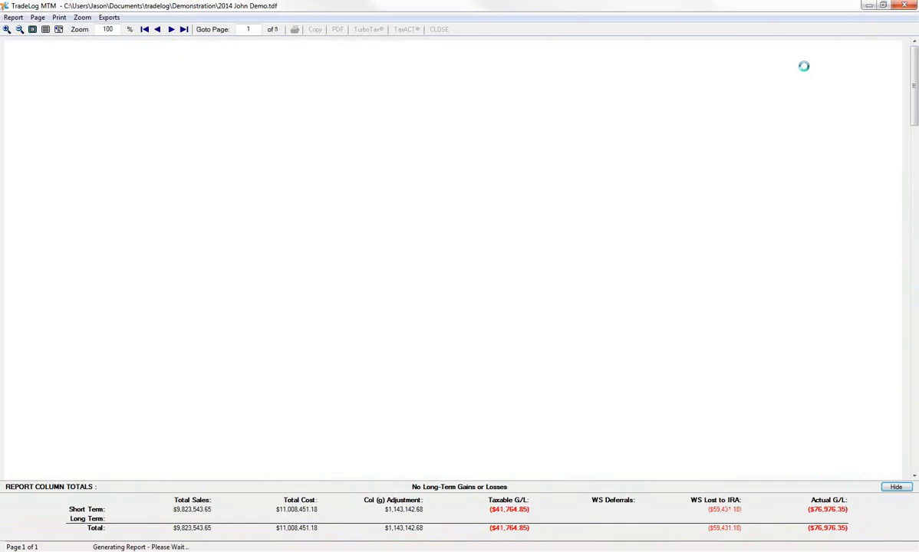
pyautogui.click(439, 29)
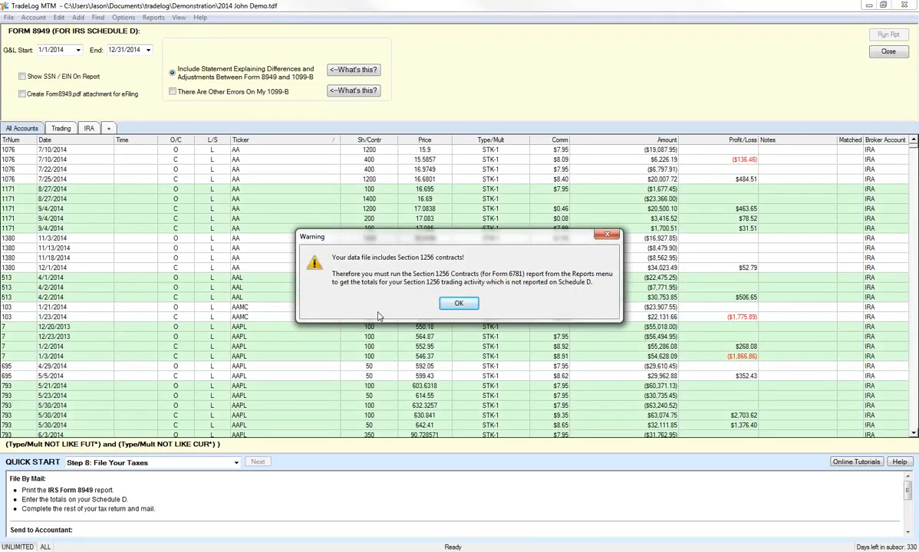
pyautogui.click(471, 307)
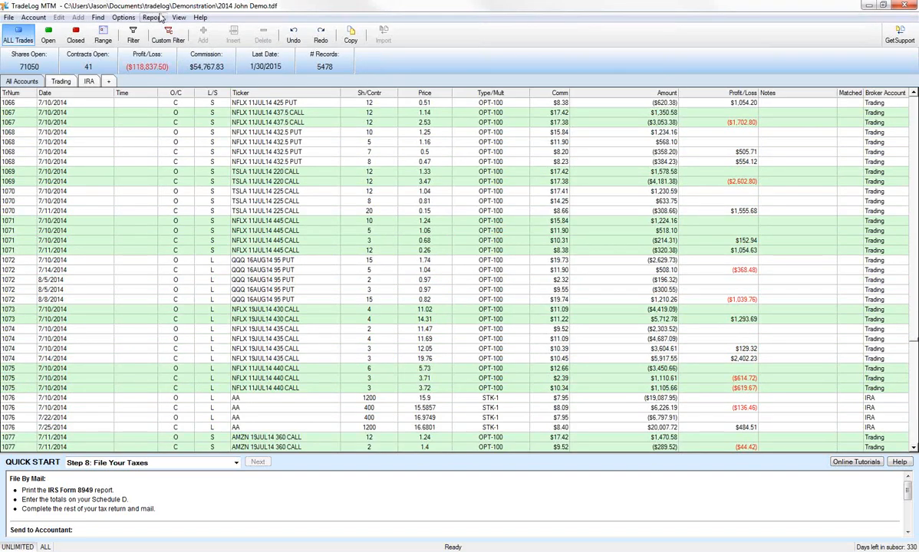
# Run the individual Section 1256 Contracts (for Form 6781) report for 1/1/2014 to 12/31/2014, review its totals, and close it
pyautogui.click(157, 17)
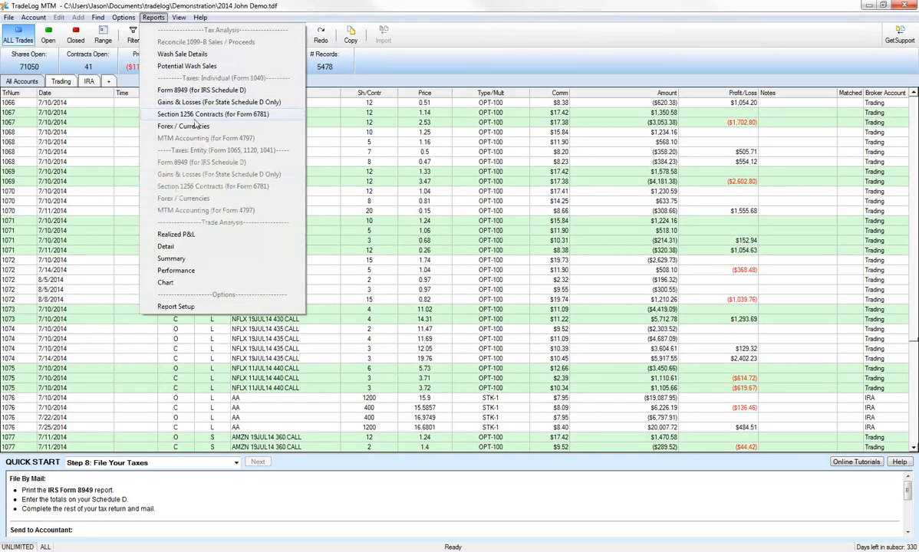
pyautogui.click(192, 114)
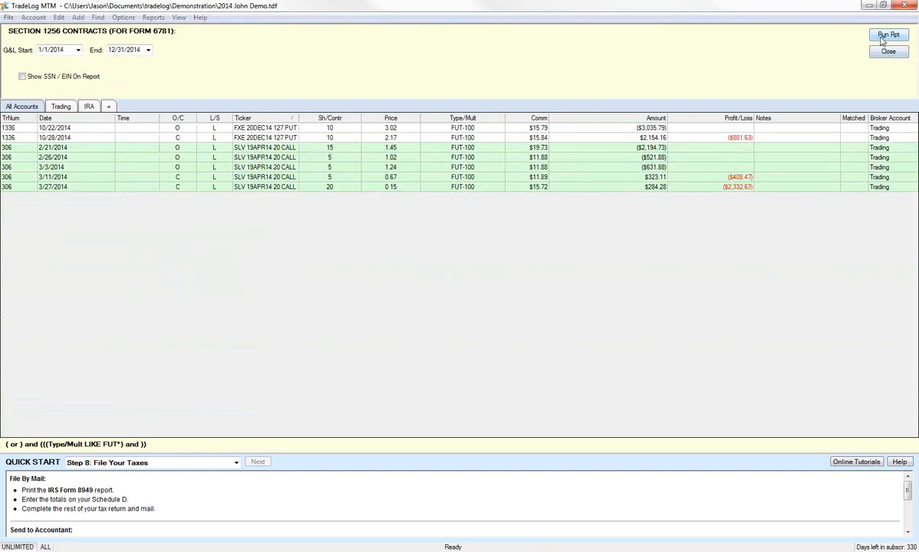
pyautogui.click(888, 36)
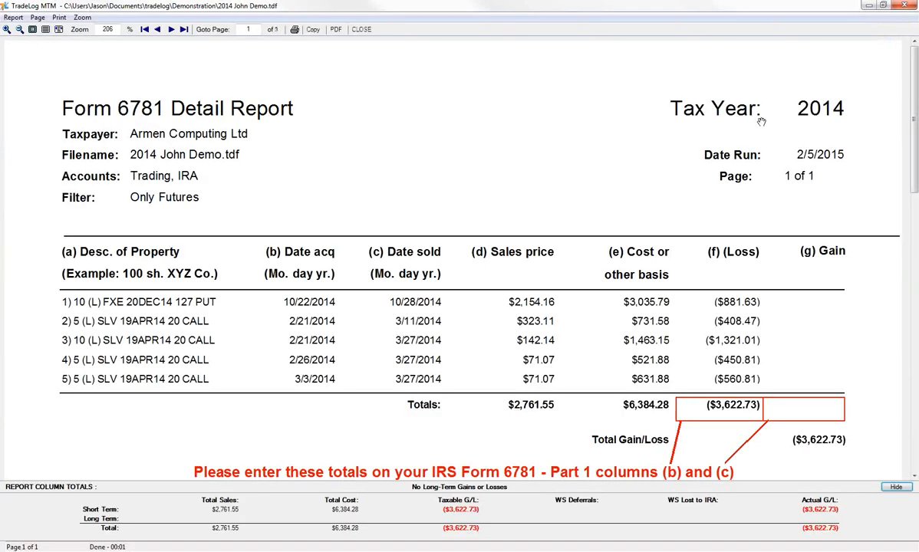
pyautogui.scroll(-3, 730, 165)
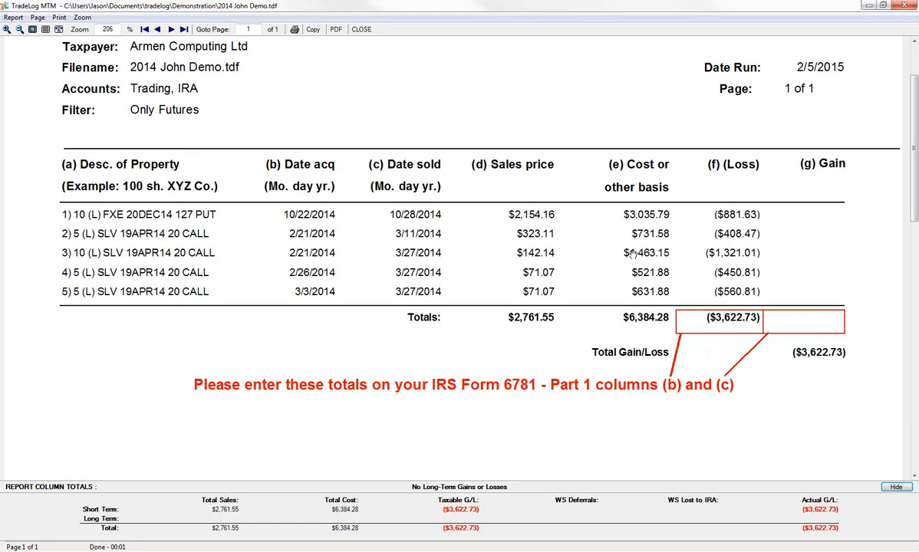
pyautogui.scroll(3, 537, 230)
pyautogui.scroll(-3, 567, 246)
pyautogui.press('Escape')
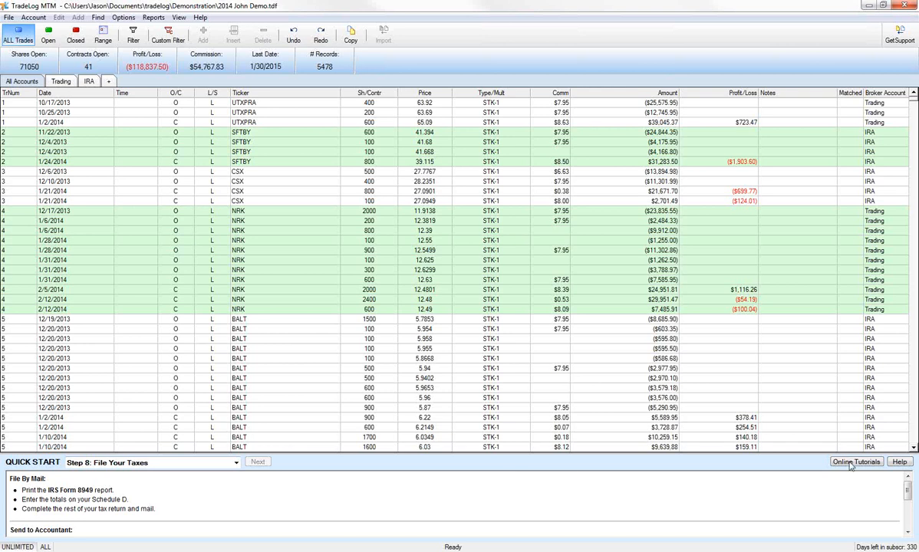
# Read the help for Step 8: File Your Taxes and its Electronic Filing (e-File) topic, and close the User Guide
pyautogui.click(899, 463)
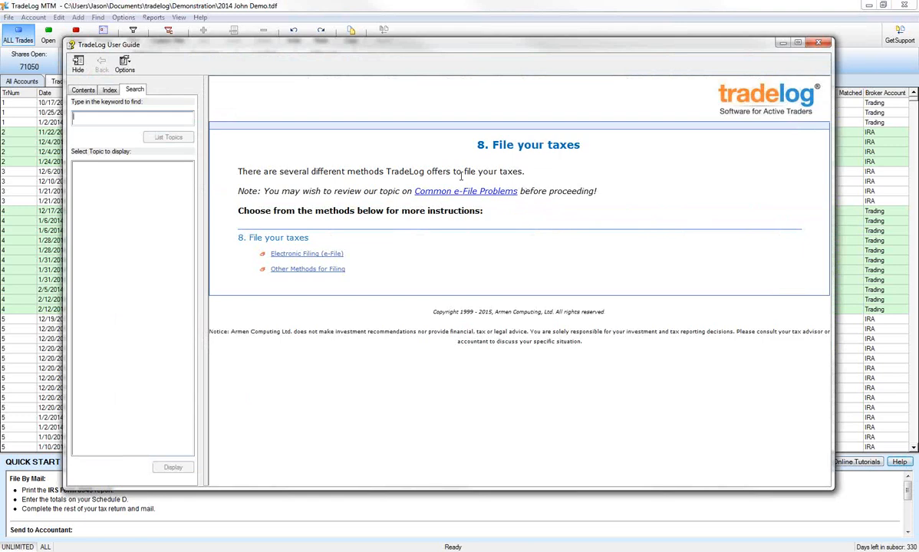
pyautogui.click(304, 255)
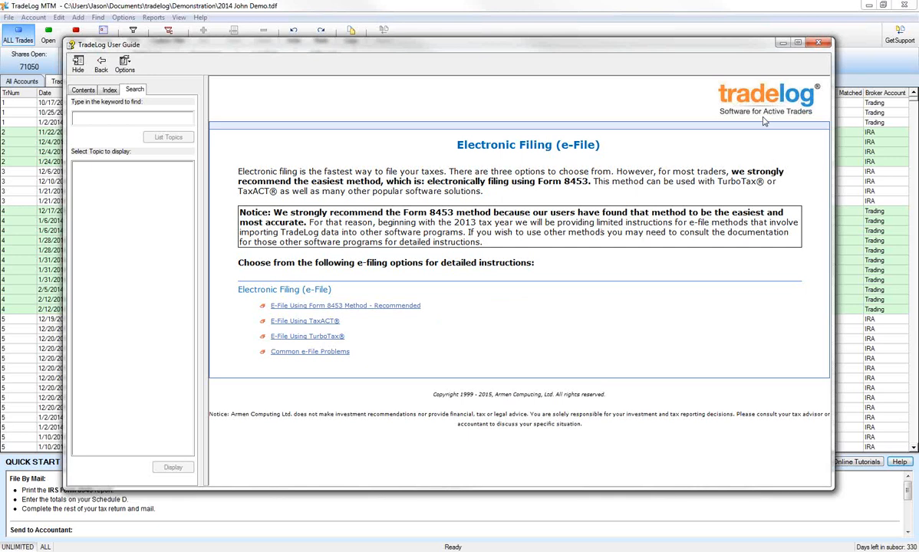
pyautogui.click(818, 44)
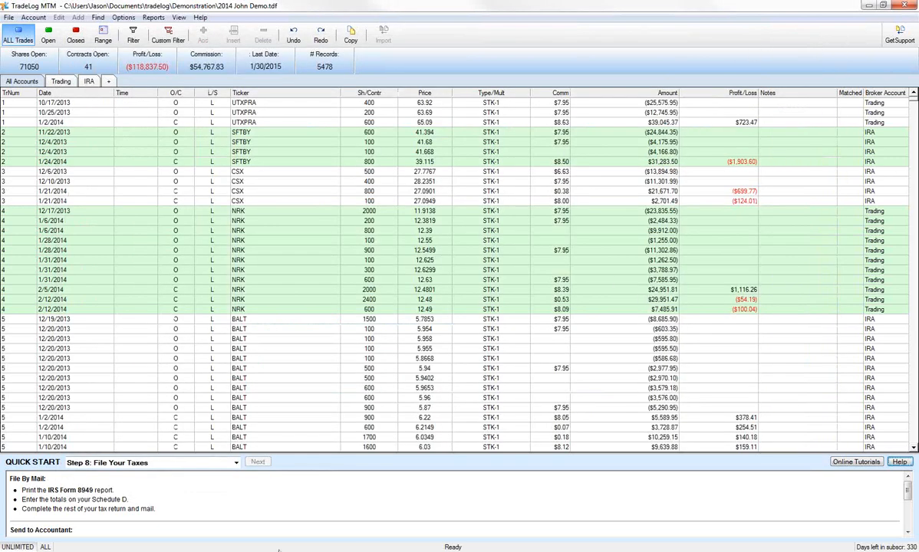
# Switch to the PowerPoint slide show and advance to the Need Help? slide
pyautogui.moveTo(278, 545)
pyautogui.click(272, 472)
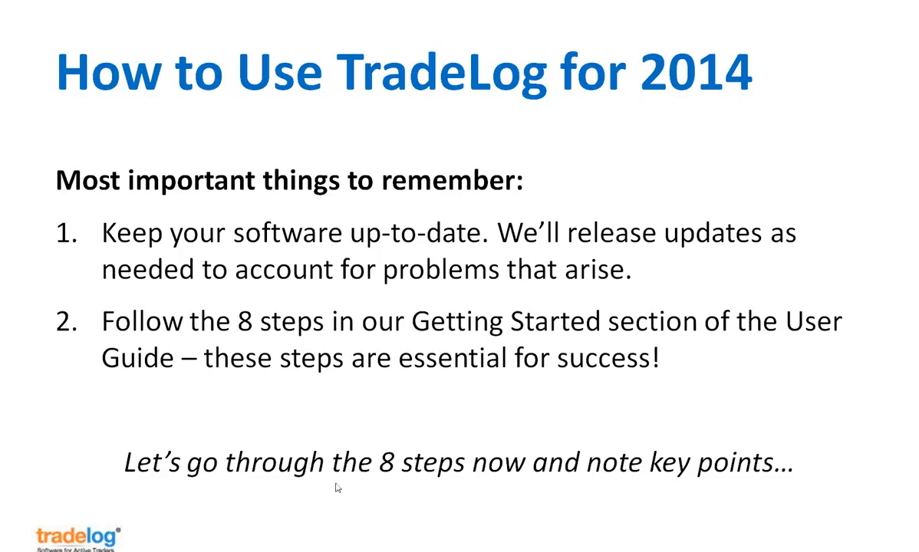
pyautogui.click(337, 488)
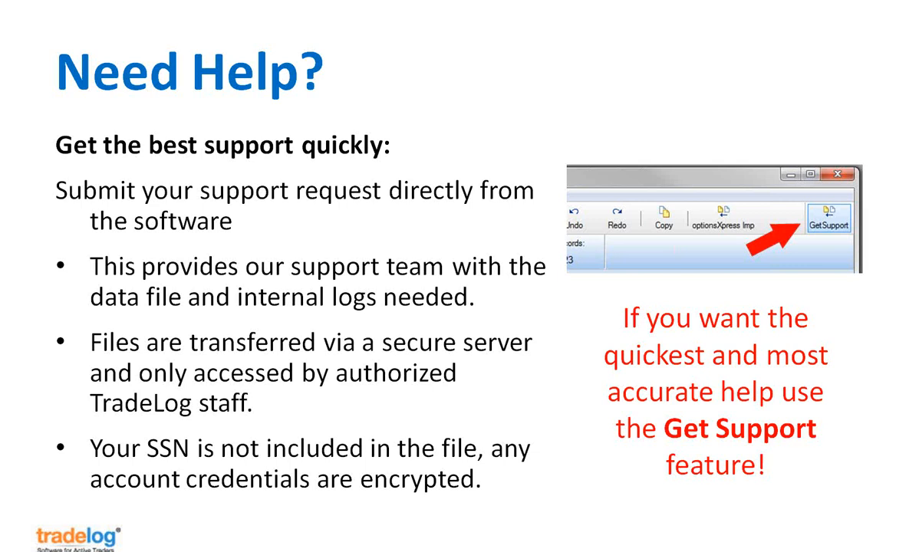
# Switch to TradeLog, review the Send Files to Support form, cancel it, and return to the PowerPoint slide show
pyautogui.hotkey('alt', 'Tab')
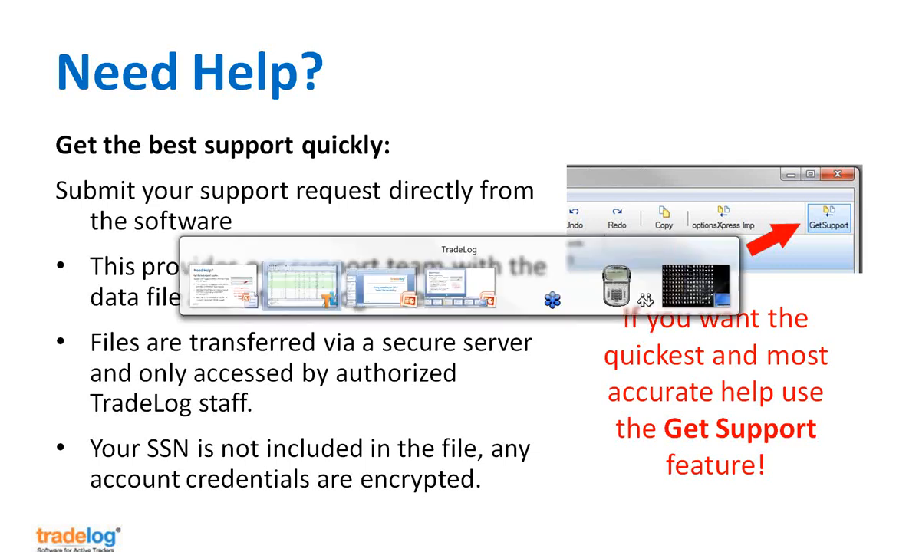
pyautogui.hotkey('alt', 'Tab')
pyautogui.hotkey('alt', 'Tab')
pyautogui.hotkey('alt', 'Tab')
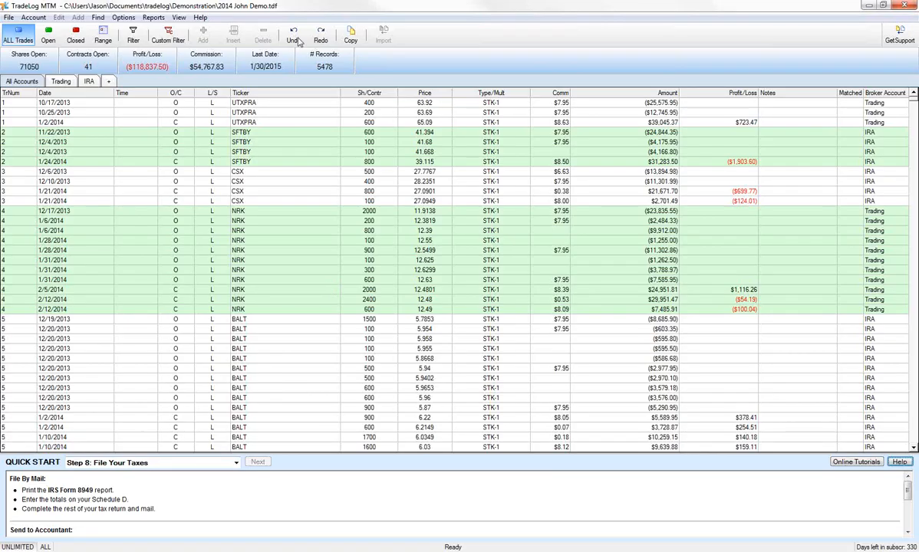
pyautogui.click(900, 35)
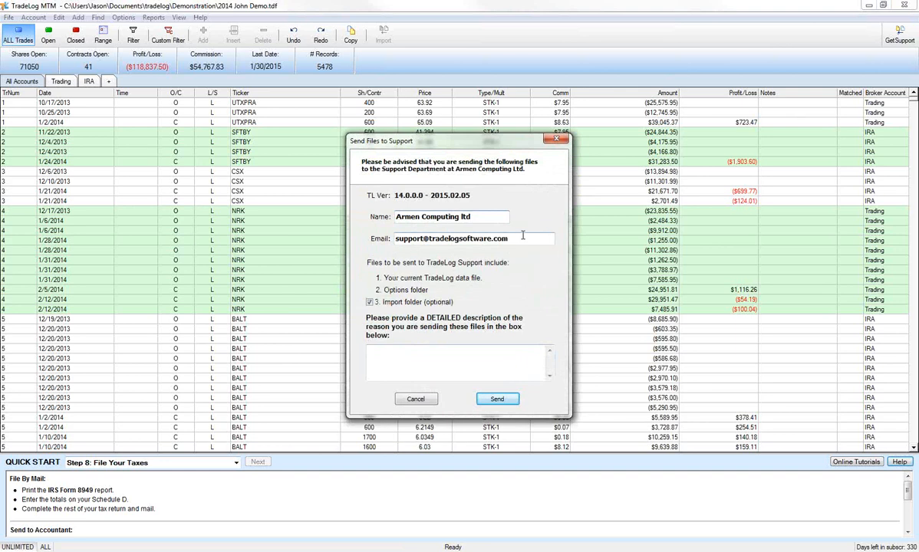
pyautogui.click(467, 349)
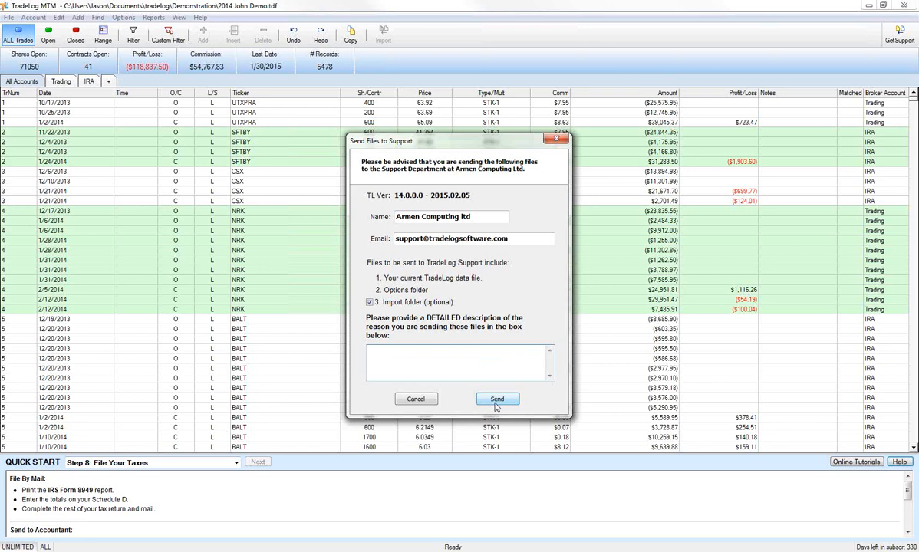
pyautogui.click(418, 399)
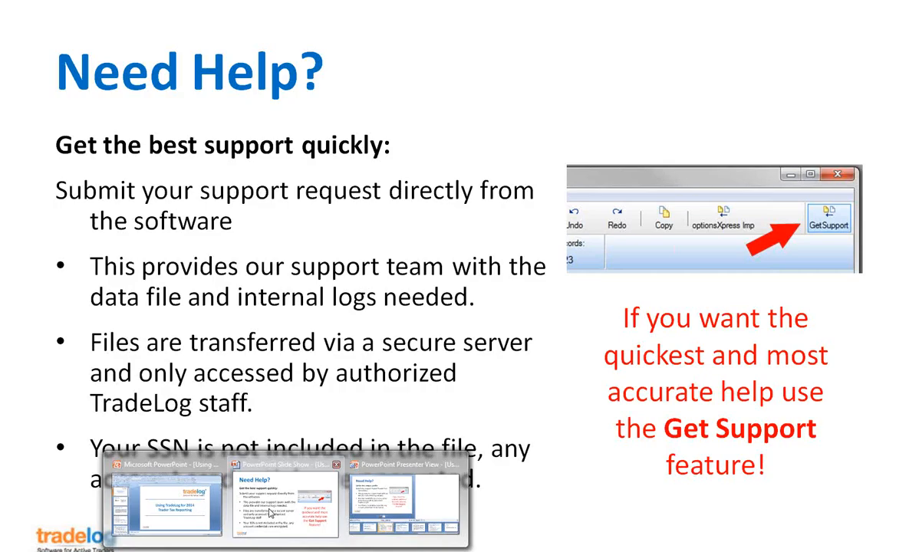
pyautogui.click(268, 512)
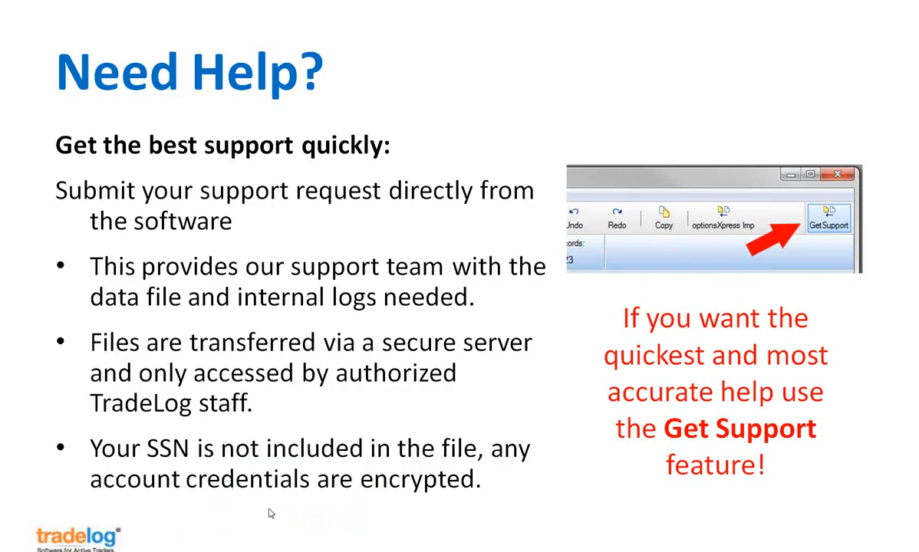